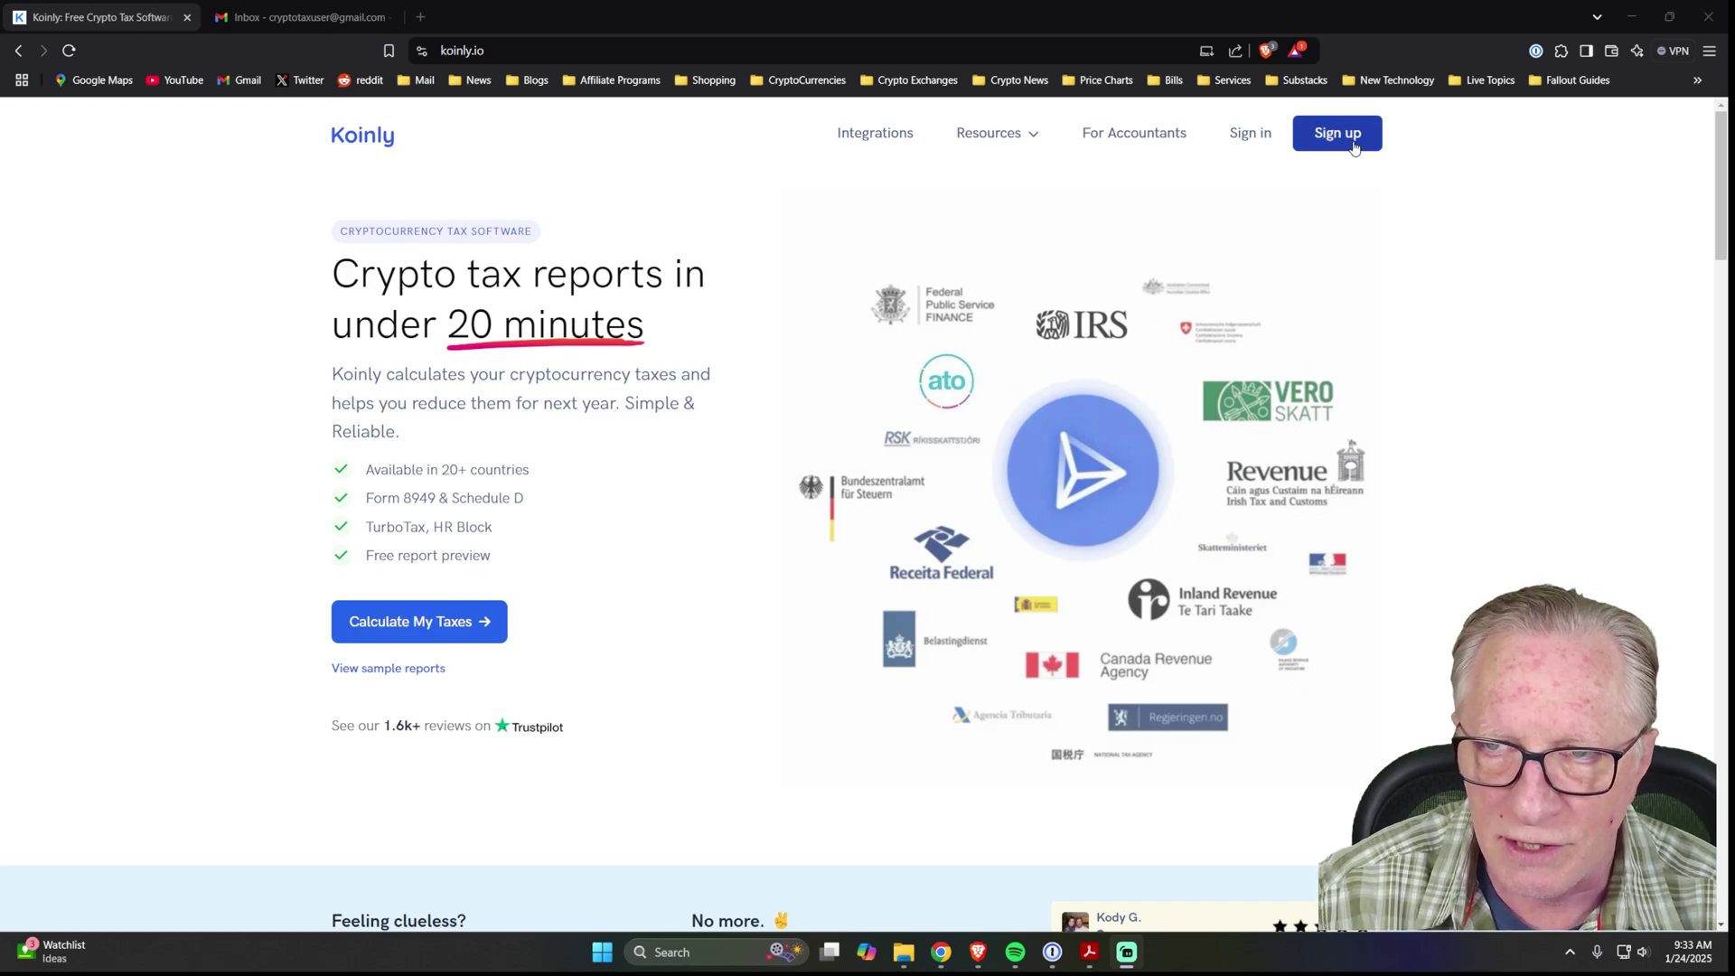
Sign up for a free Koinly account, using 1Password to fill in name, e-mail and password.
click(1338, 136)
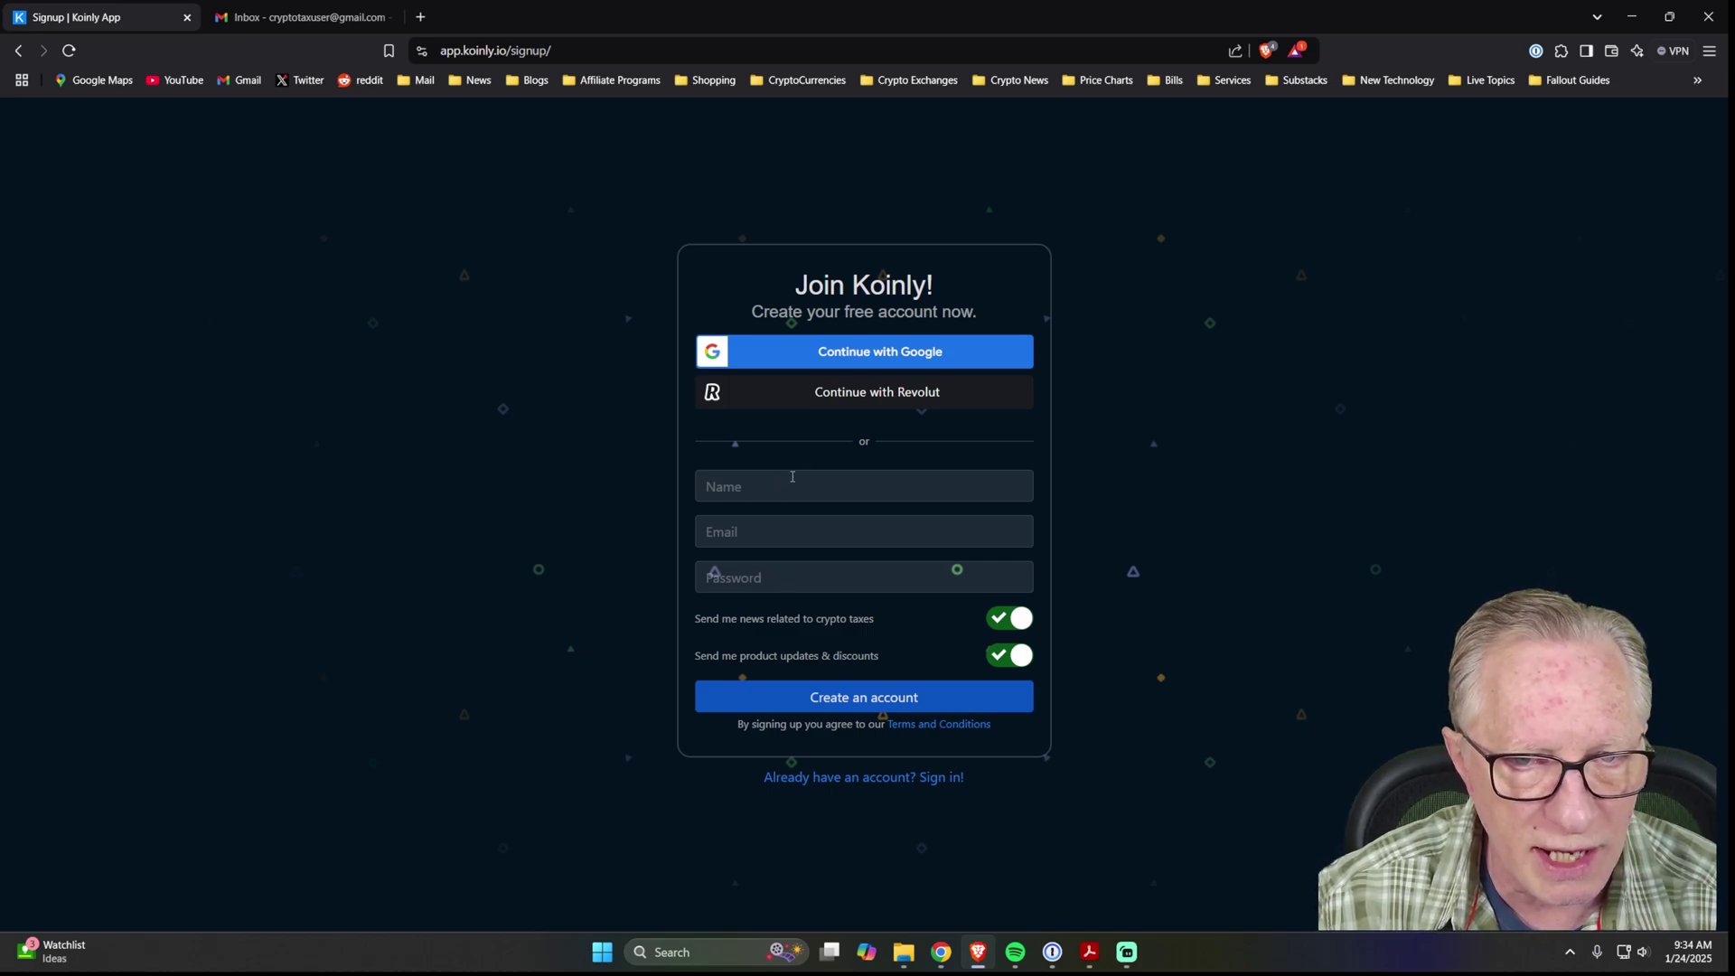
key(ctrl+backslash)
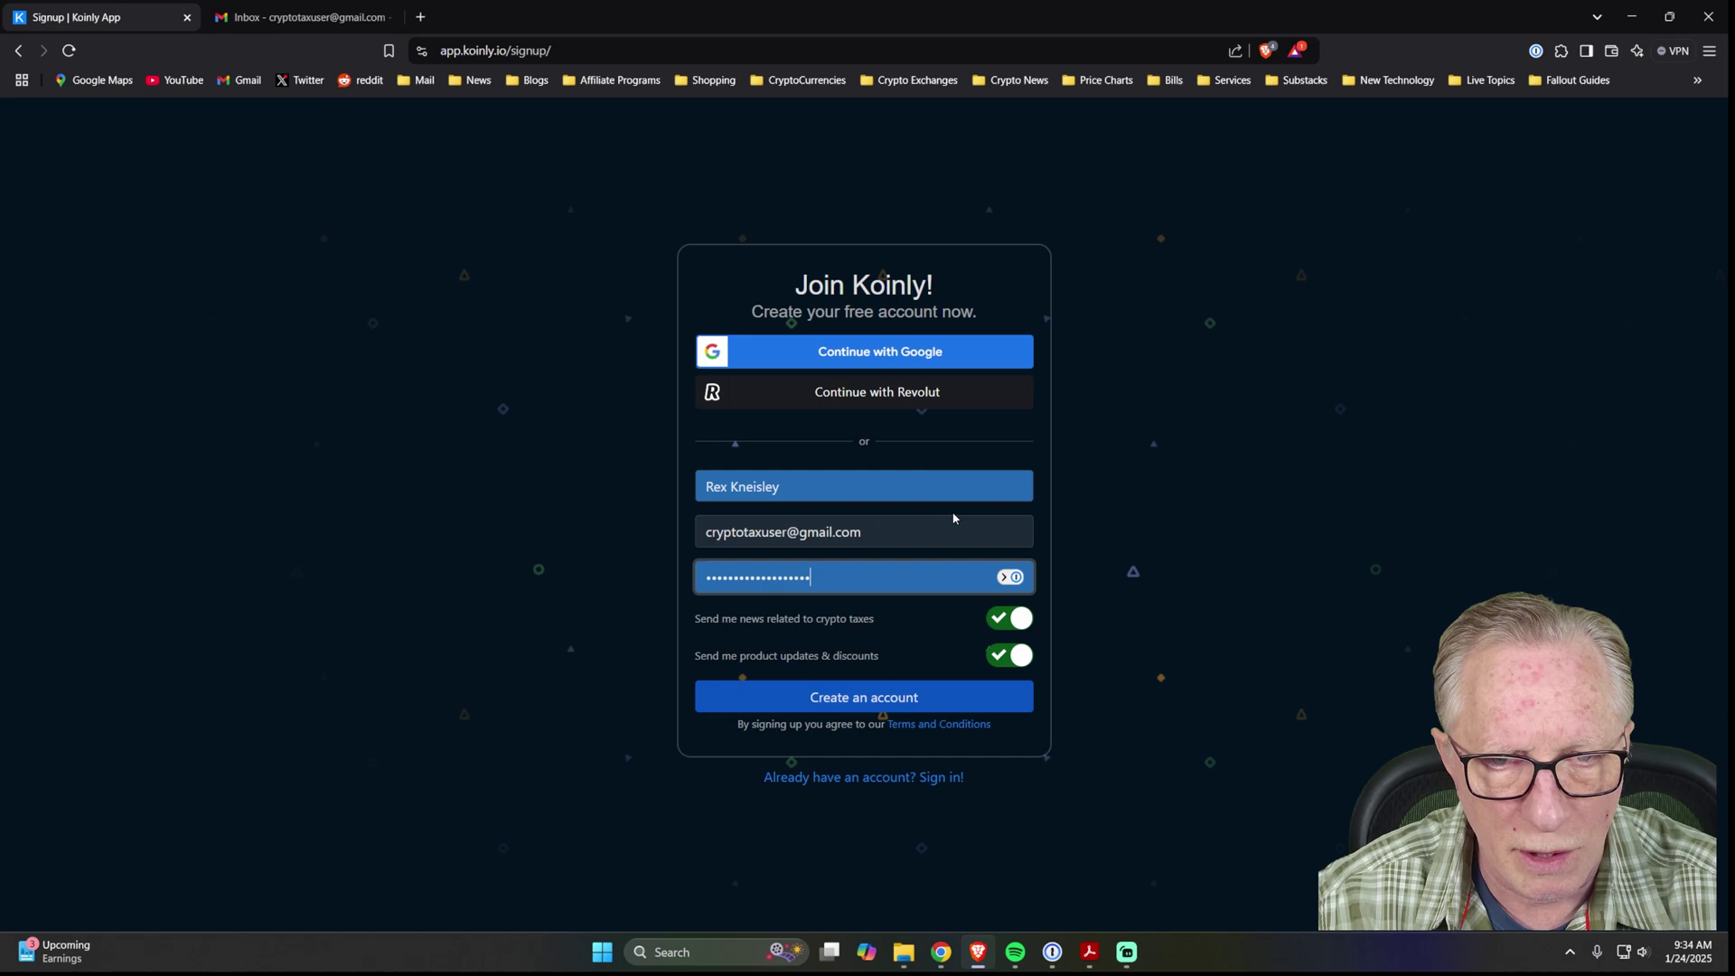
click(853, 705)
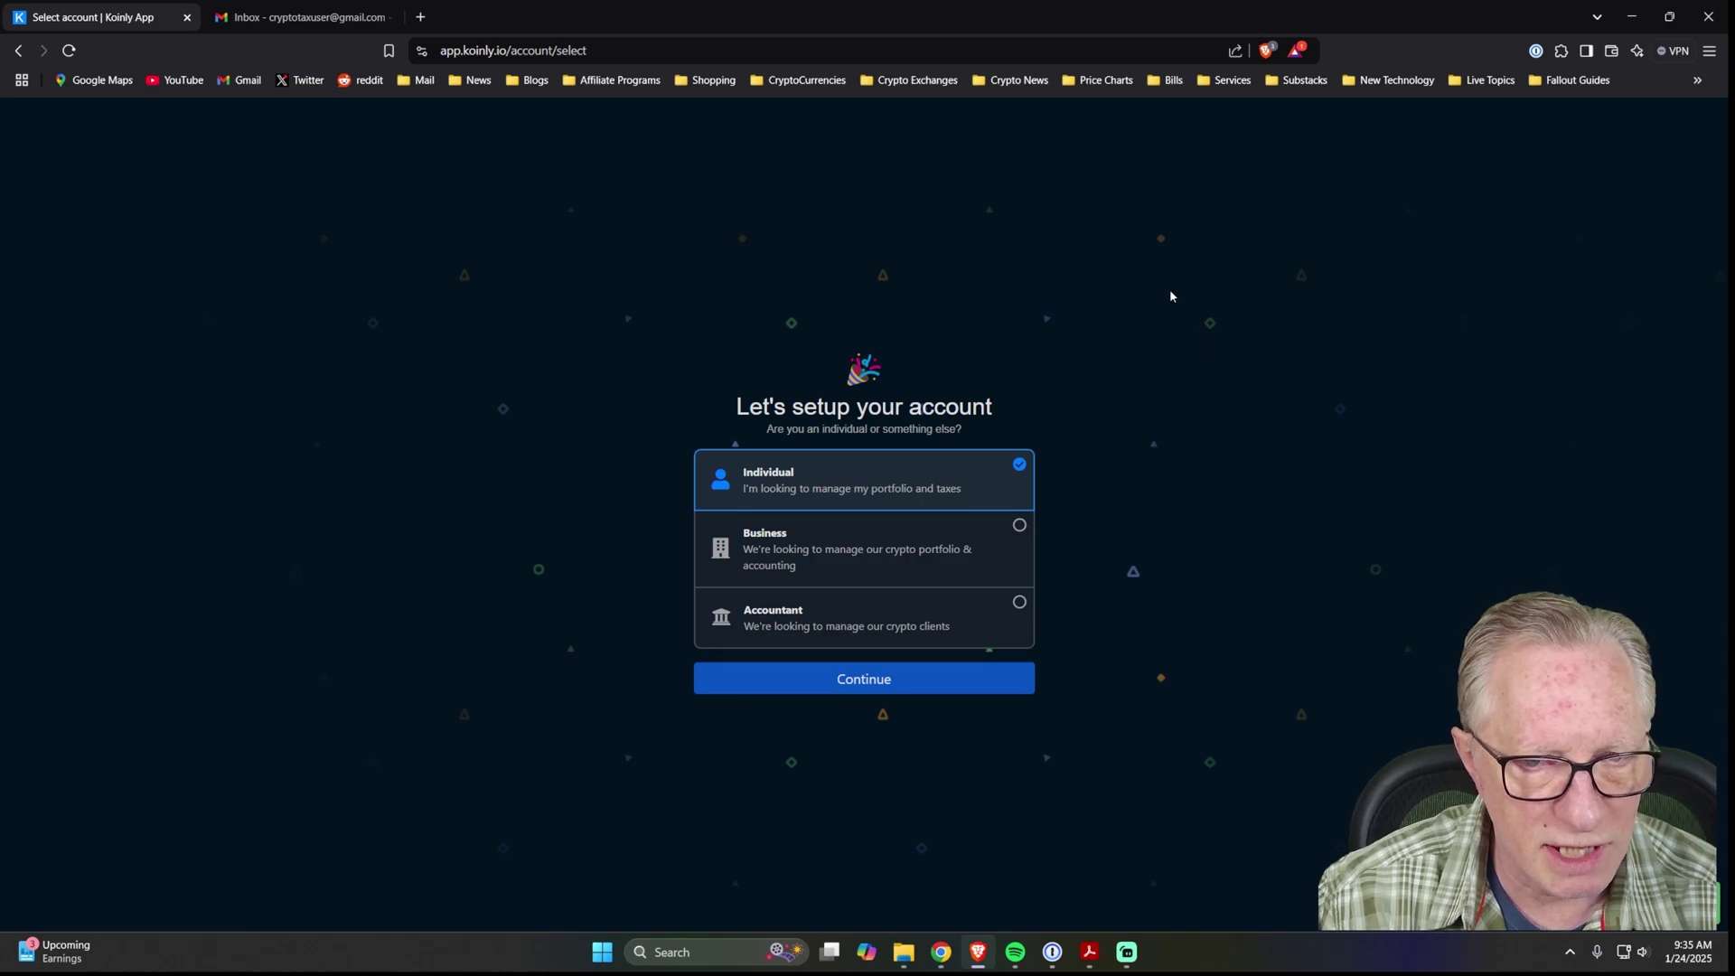
Choose Individual, then confirm Tax reports + portfolio tracking, United States and USD.
click(881, 683)
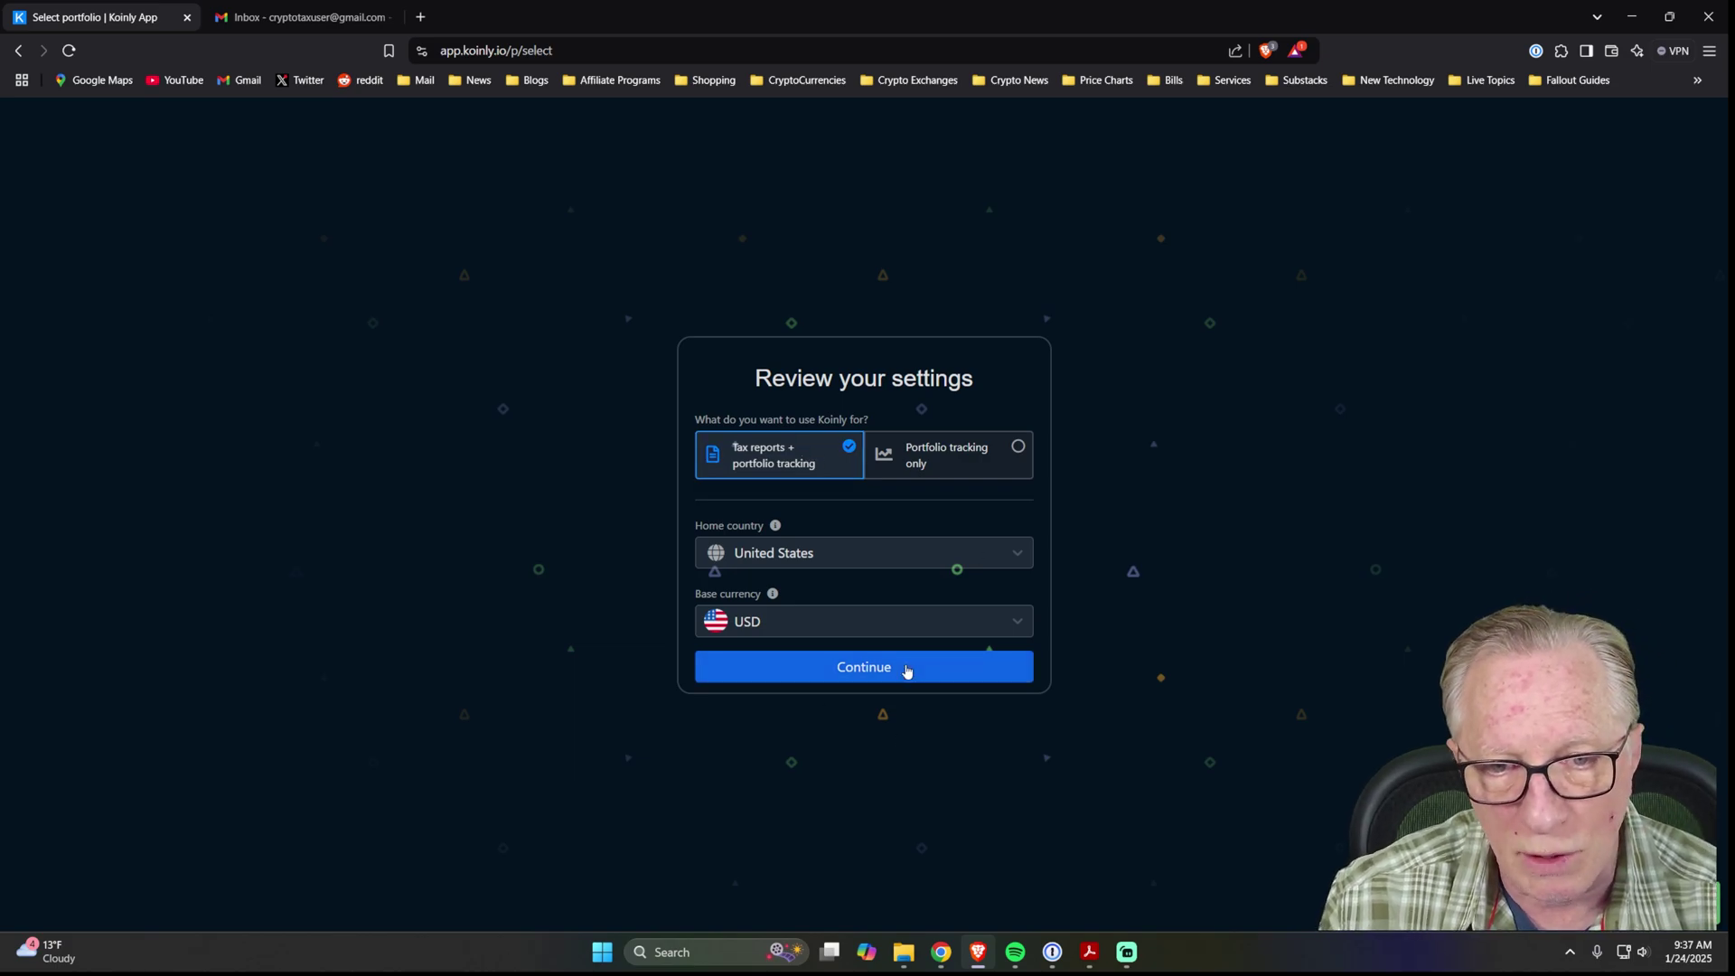
click(868, 666)
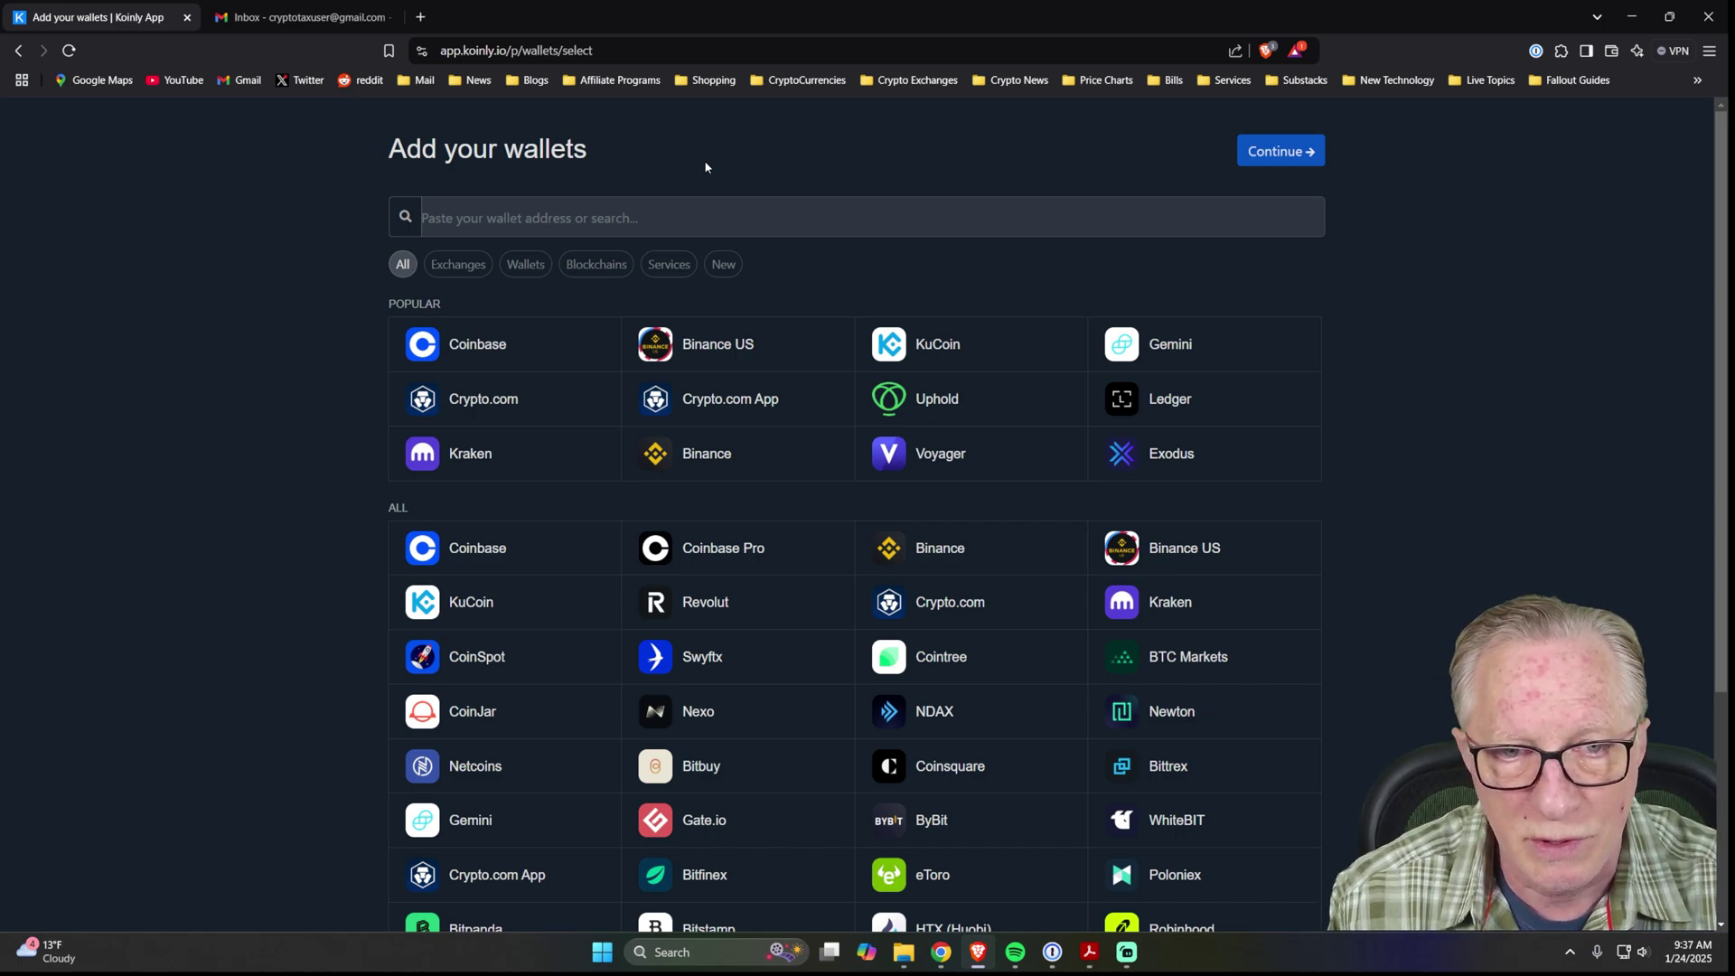
Filter the integrations to Wallets, then Blockchains, and pick Bitcoin (BTC).
click(495, 201)
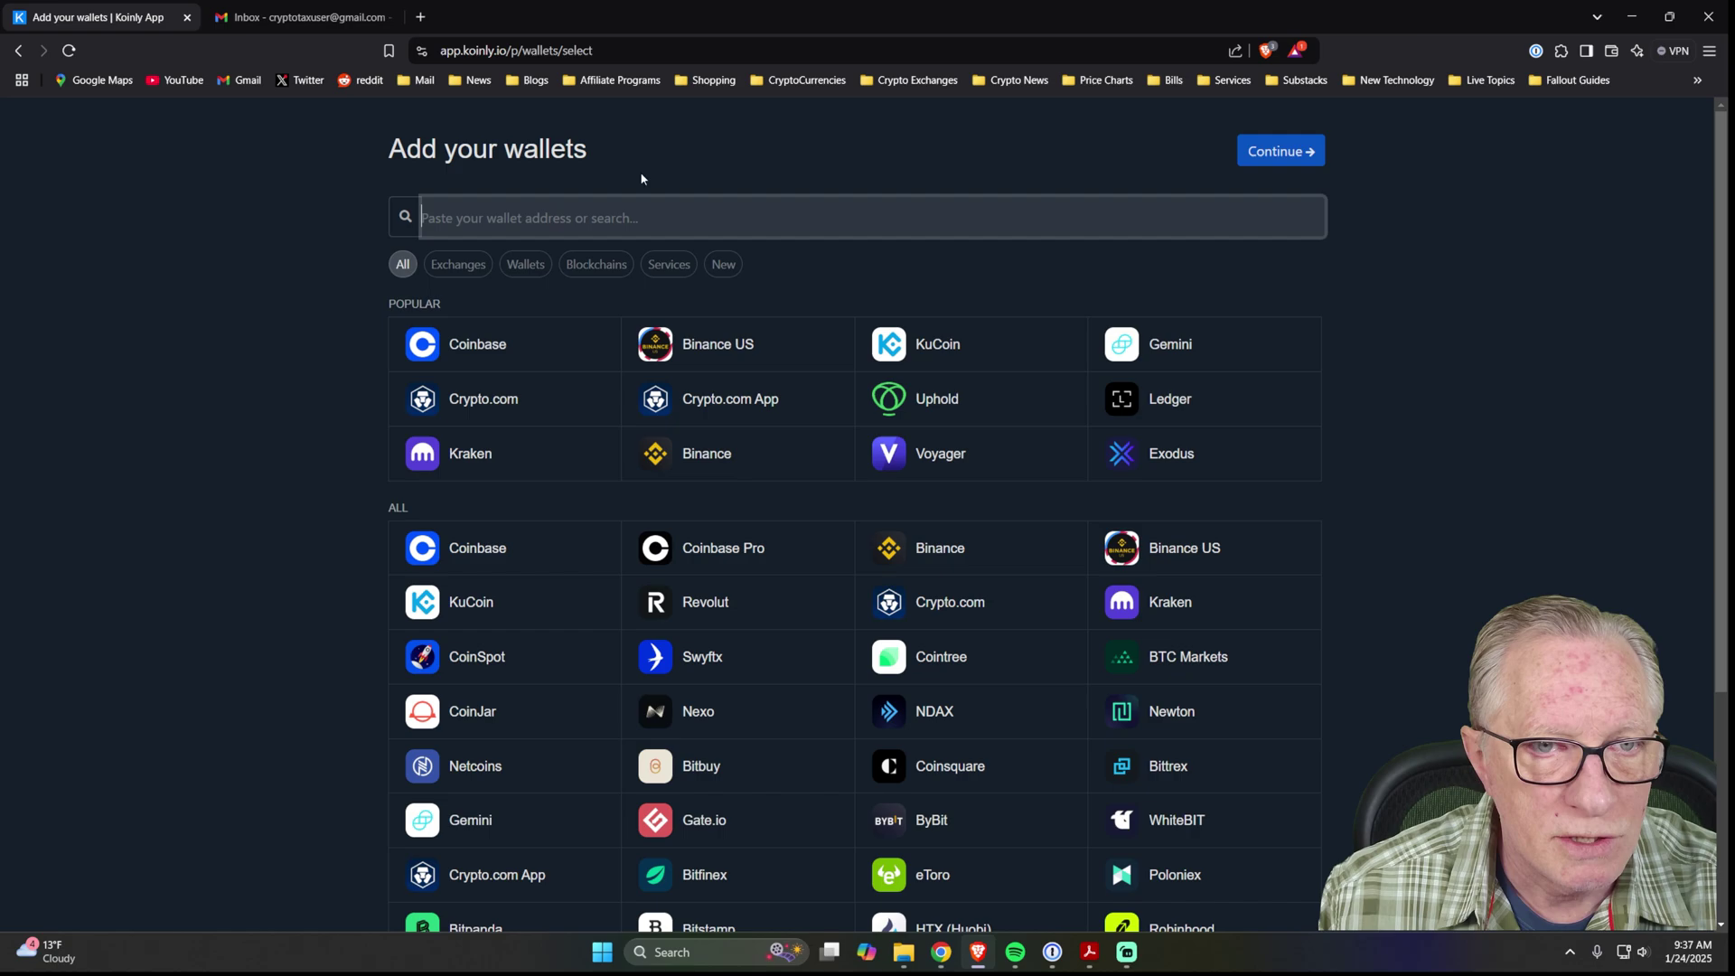
click(526, 267)
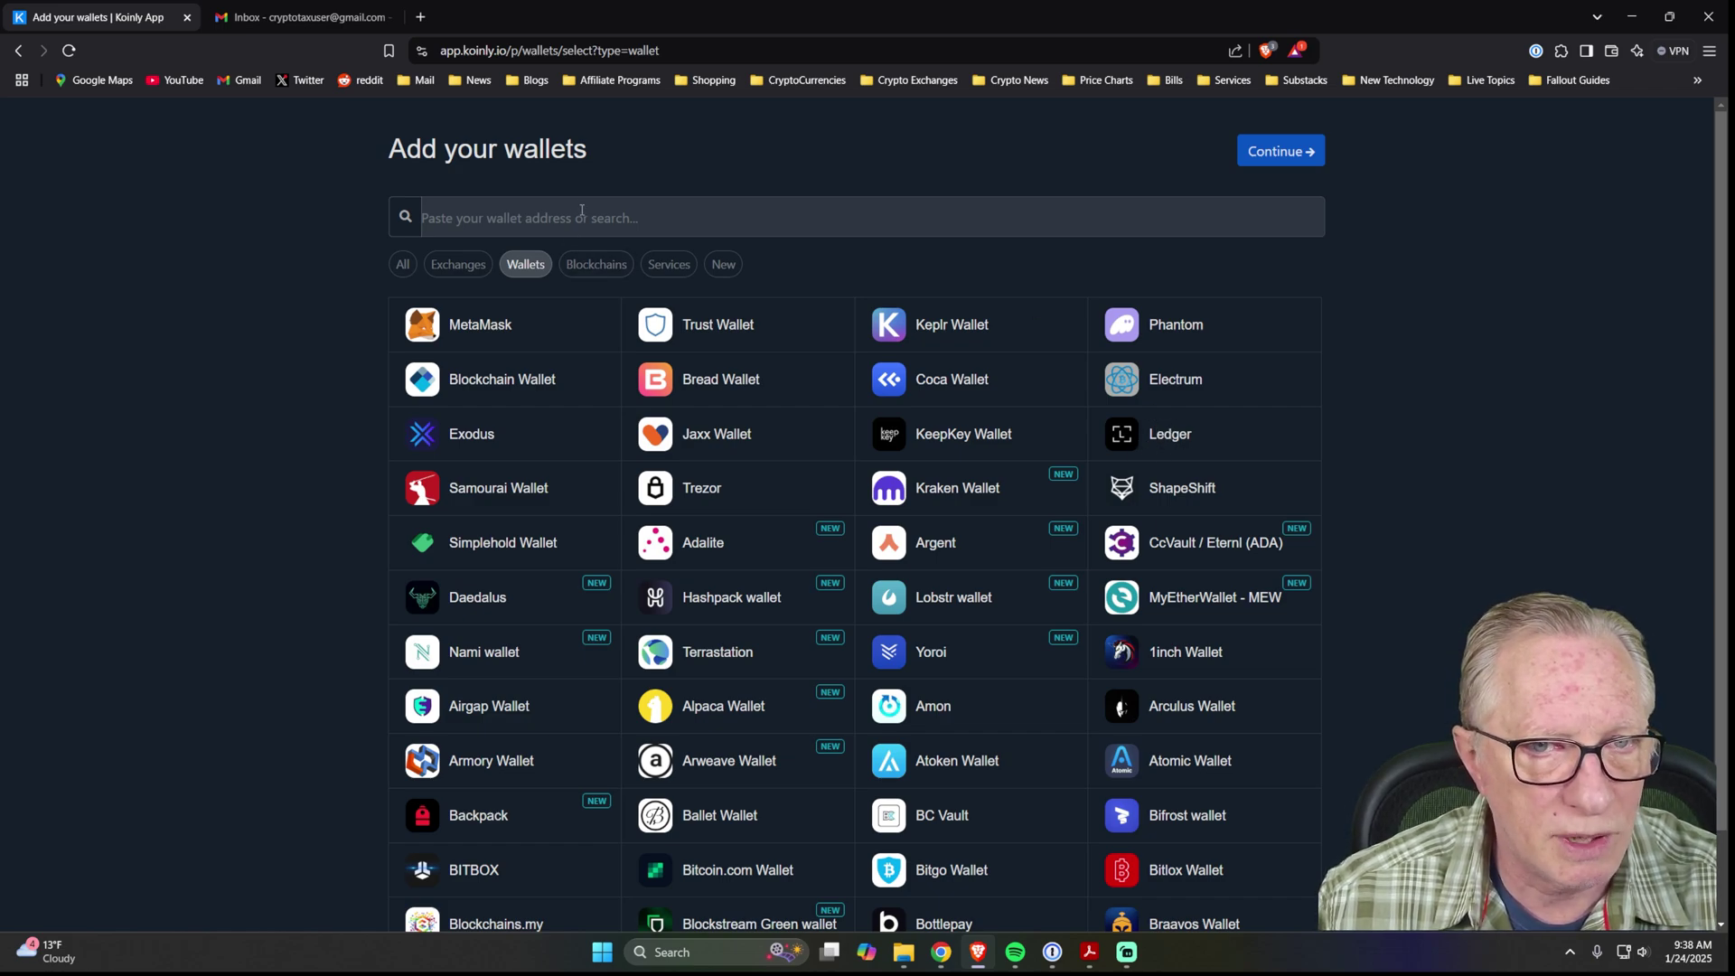
click(597, 265)
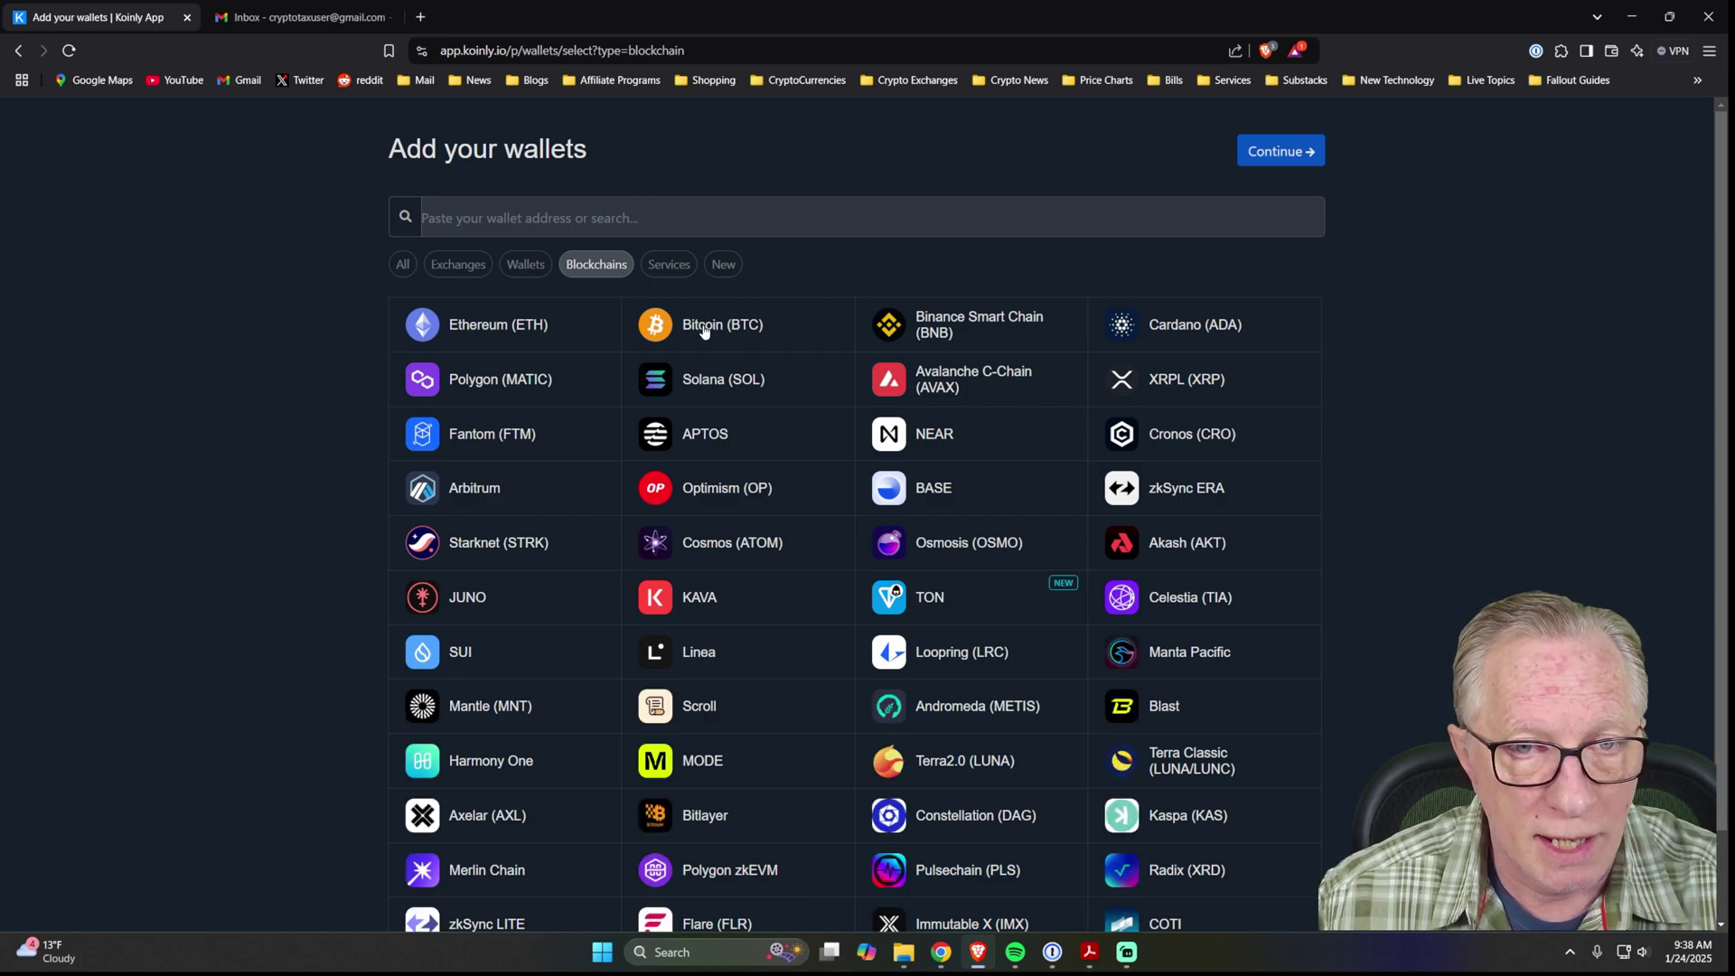
click(704, 331)
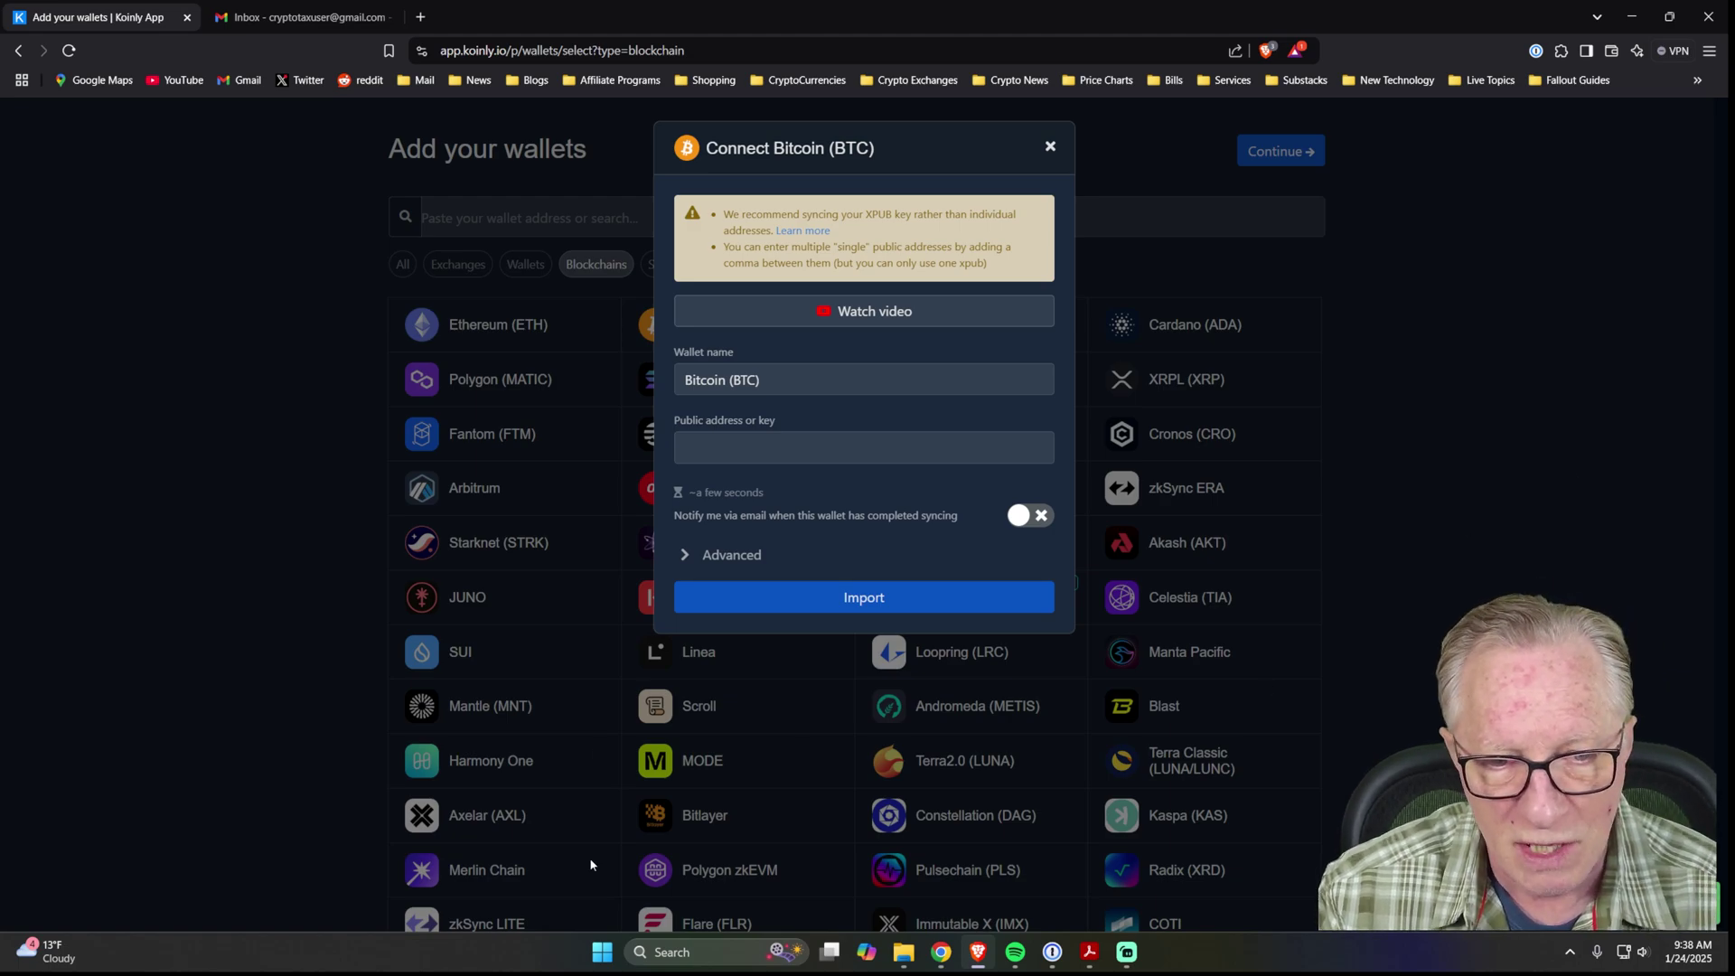
Launch Ledger Live, open the Bitcoin Stax account, and view then dismiss its receive address.
click(601, 958)
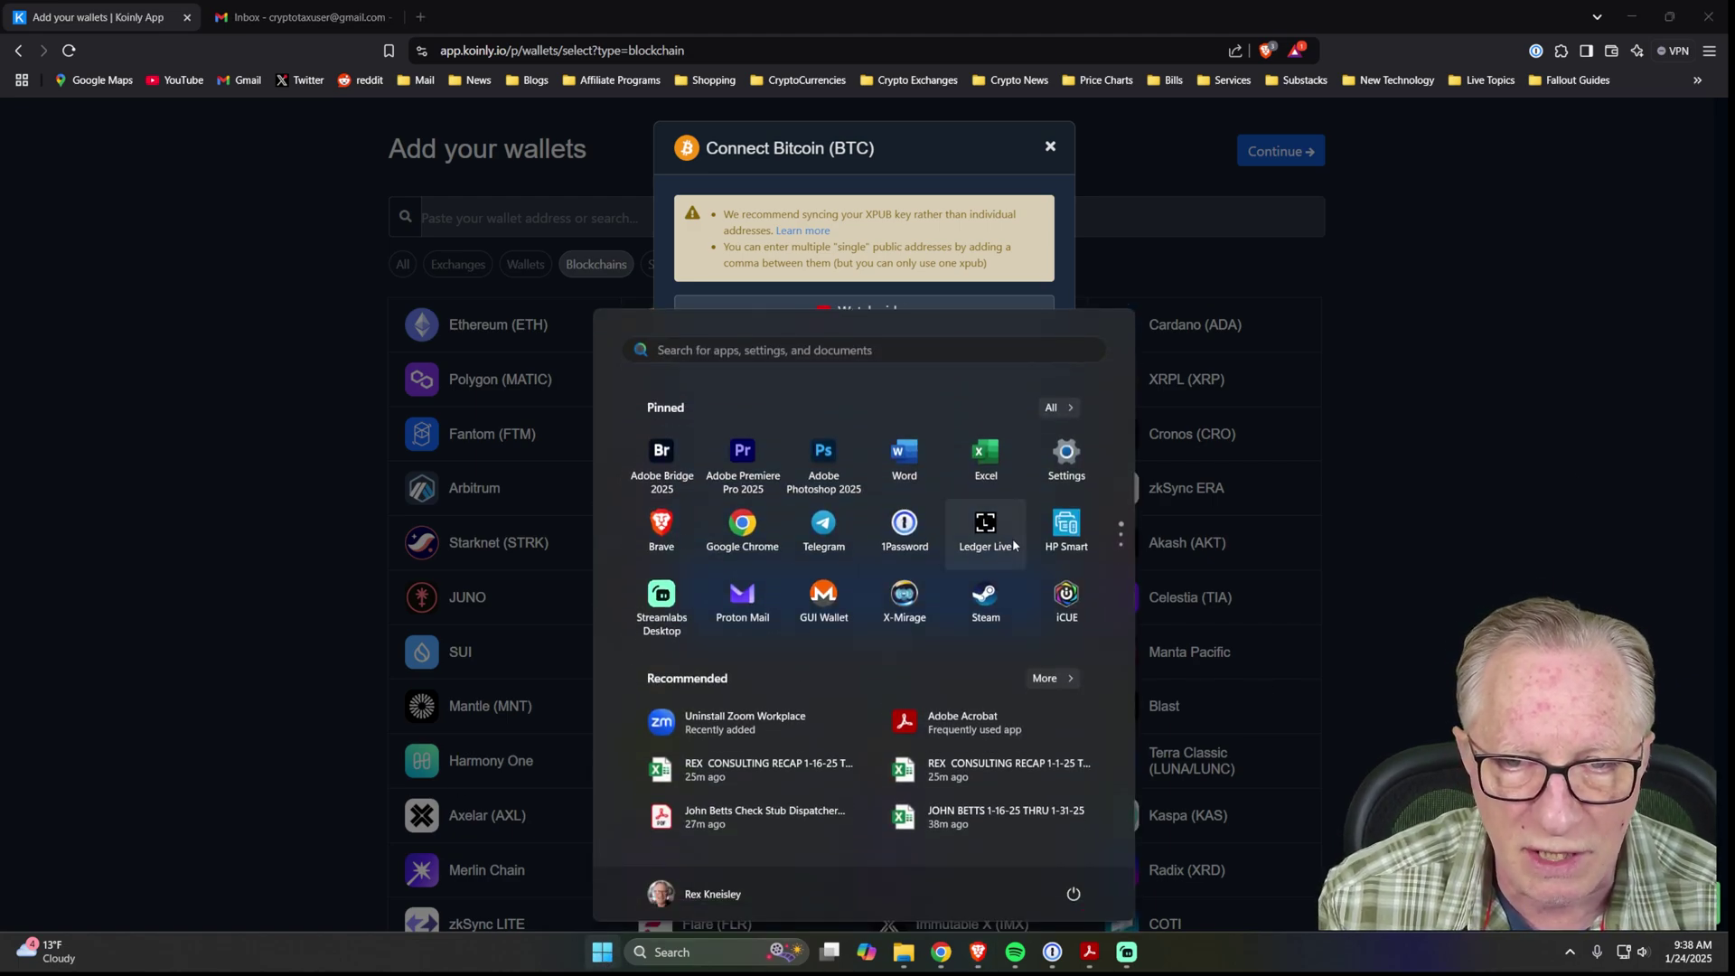
click(985, 524)
click(668, 770)
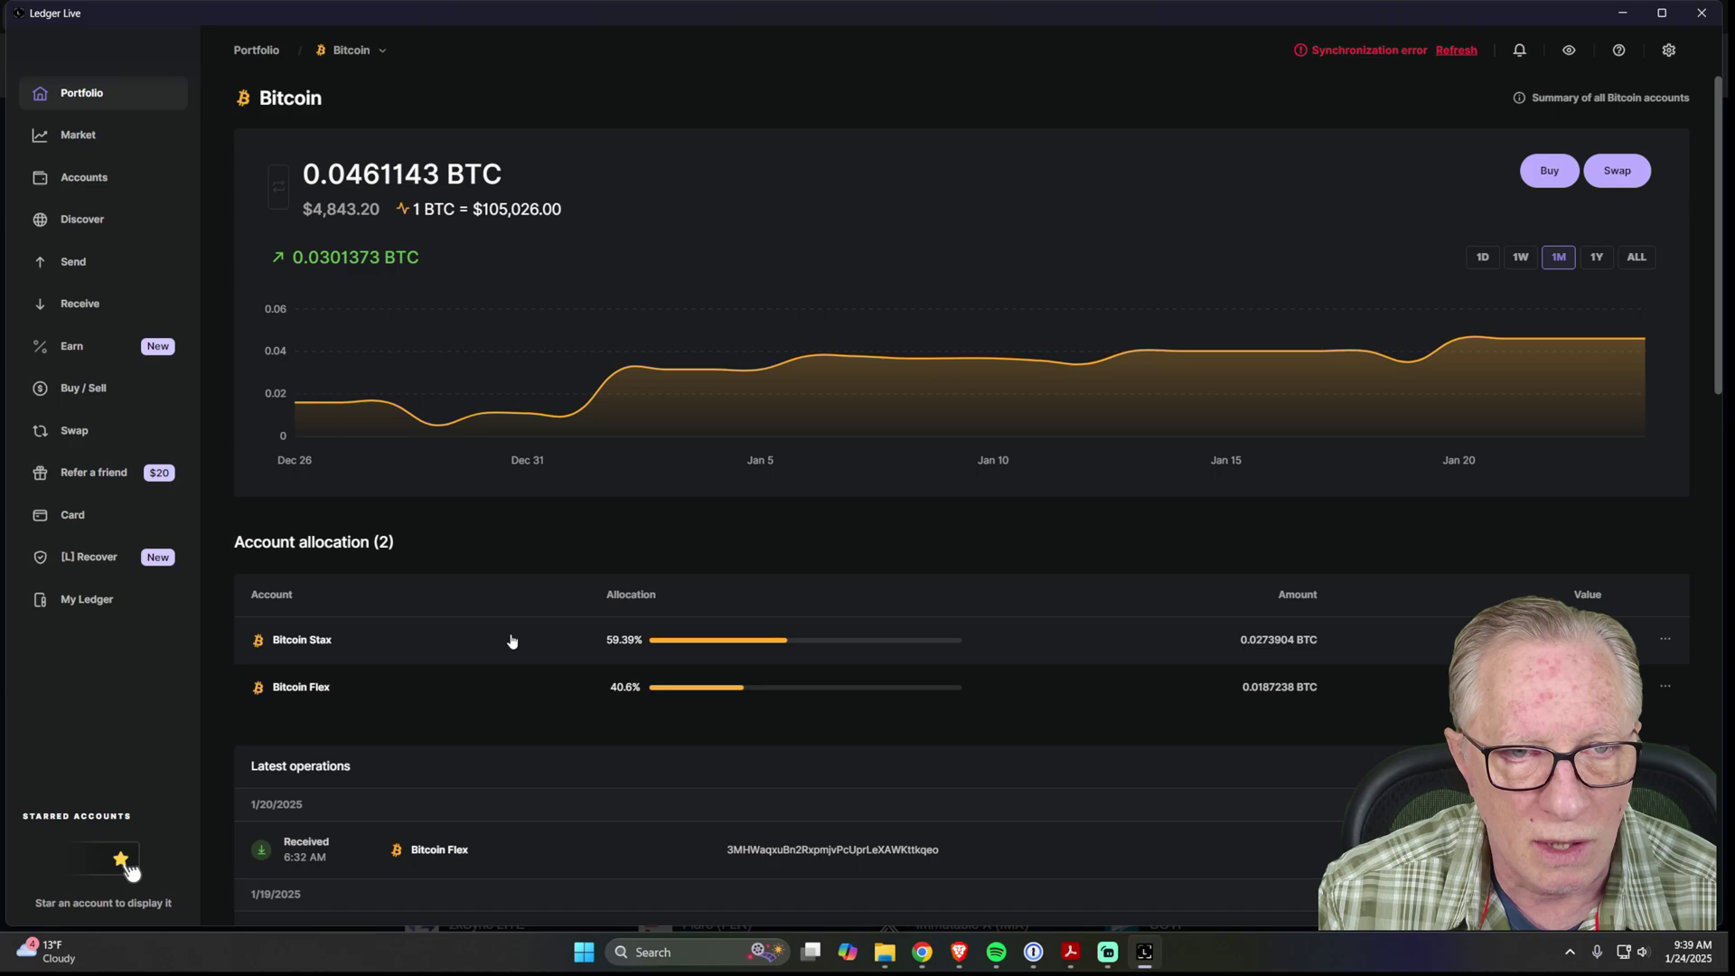
click(731, 645)
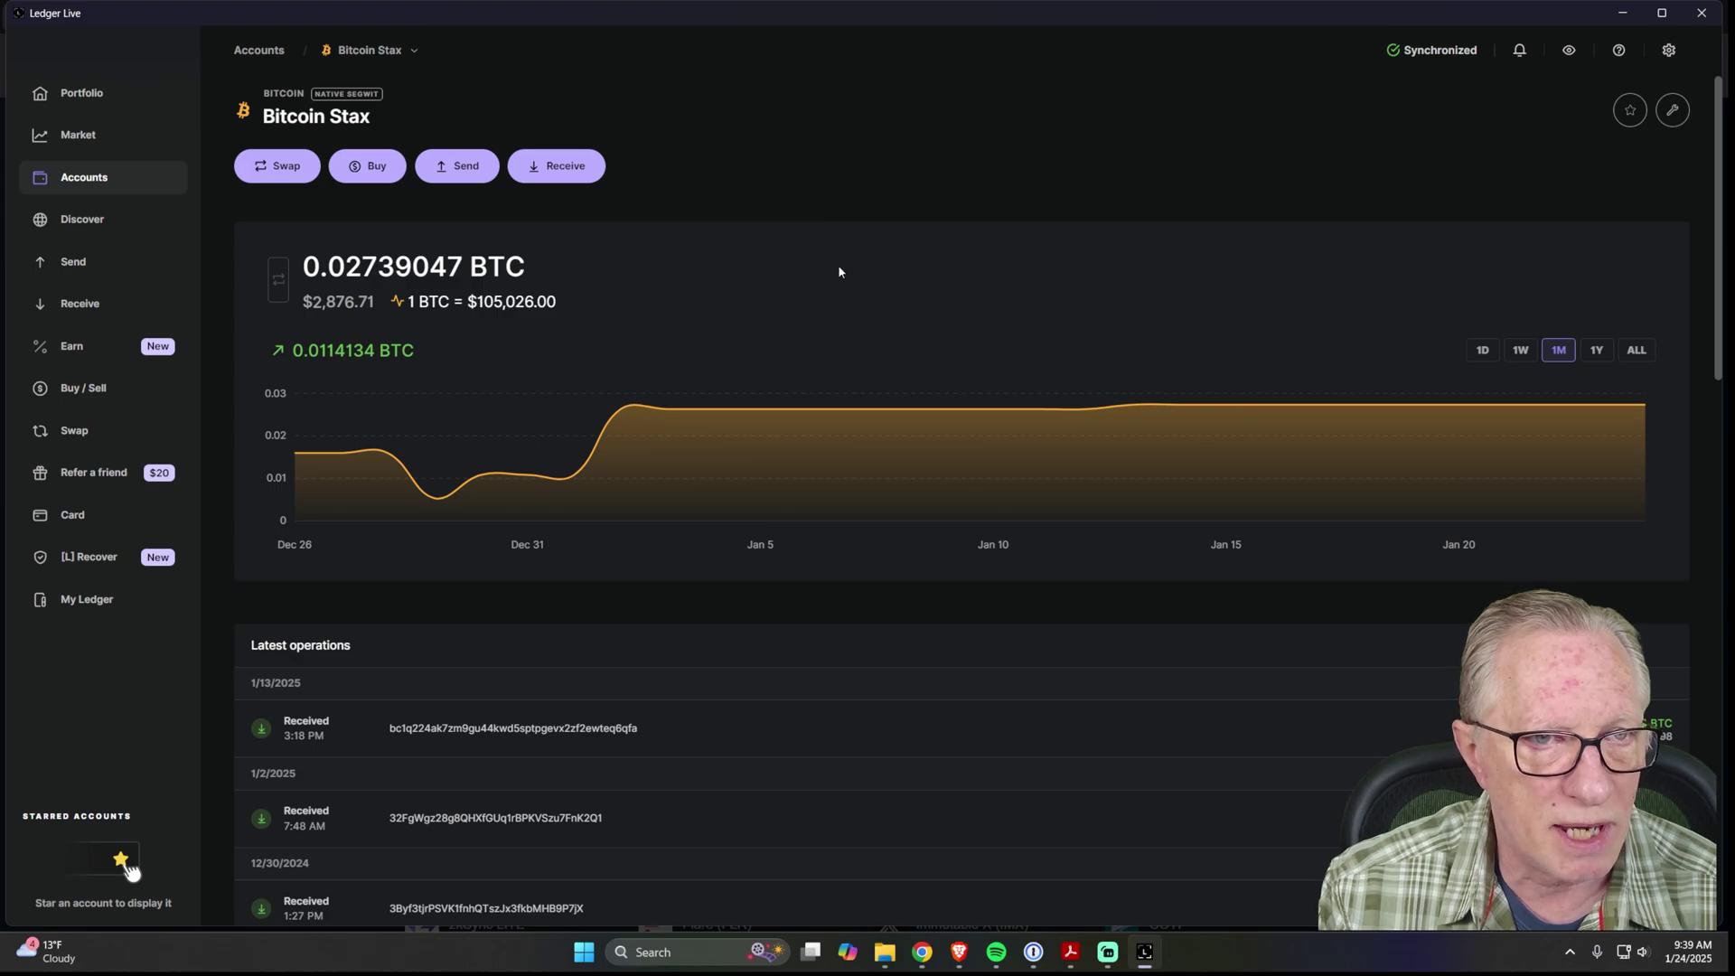
click(561, 166)
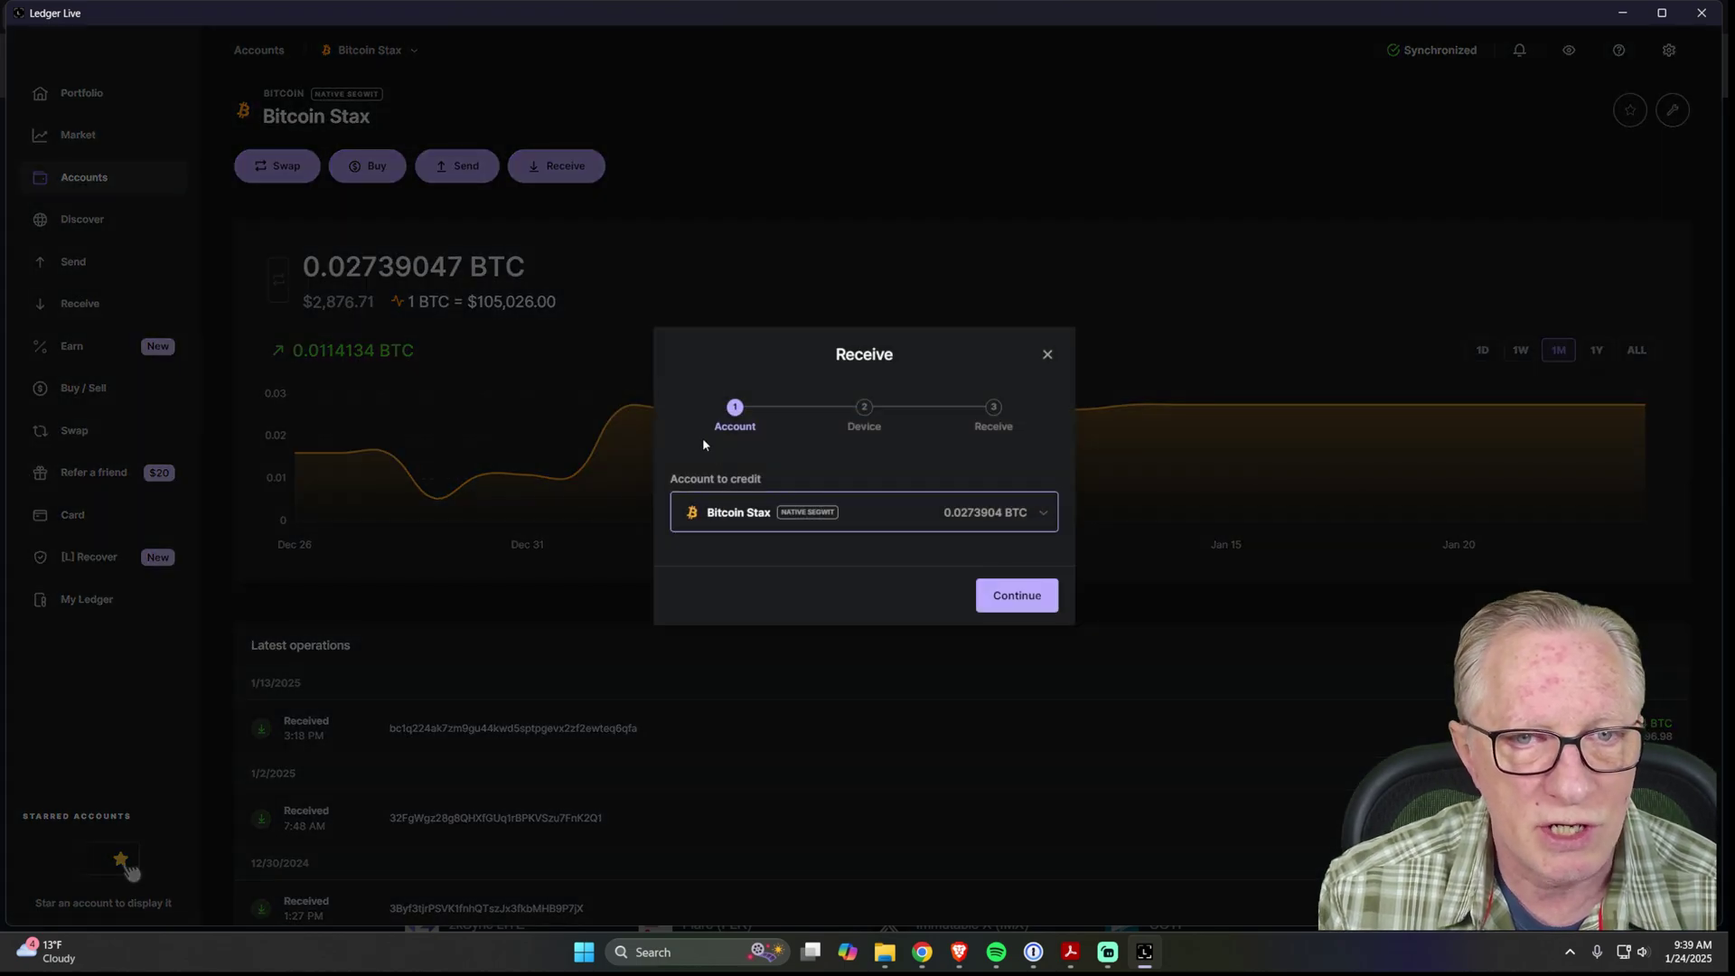
click(1014, 596)
click(976, 673)
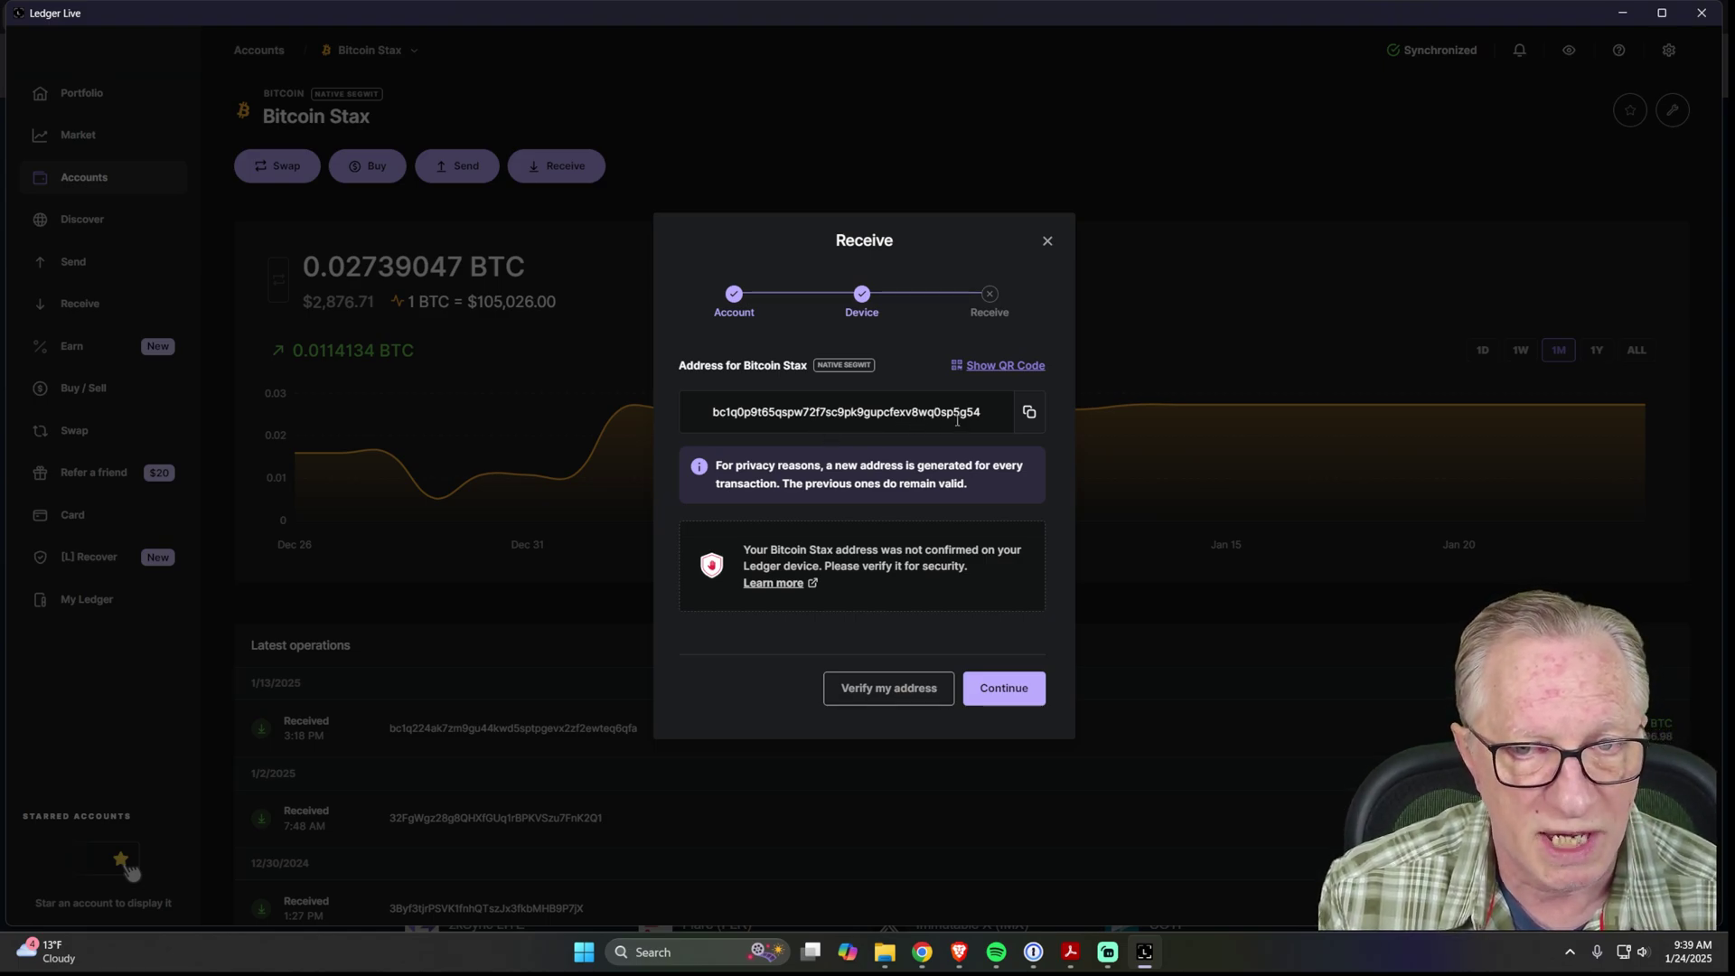
click(1047, 243)
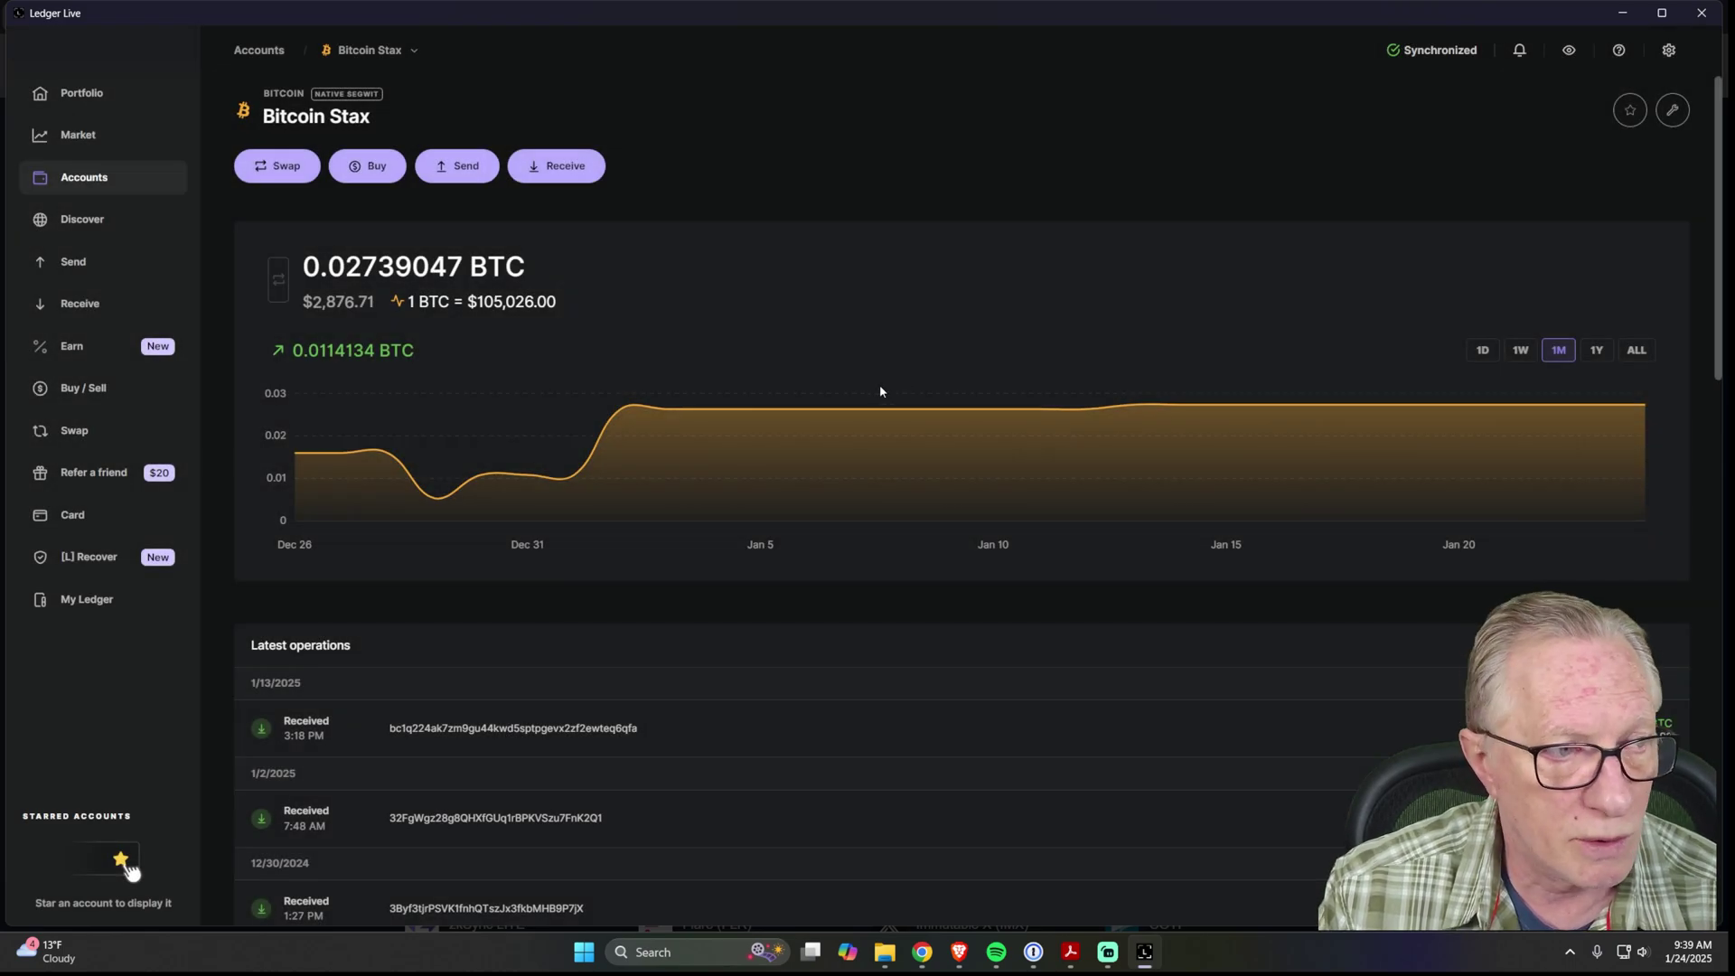
Copy the Bitcoin Stax native segwit xpub from the account's advanced details.
click(1673, 111)
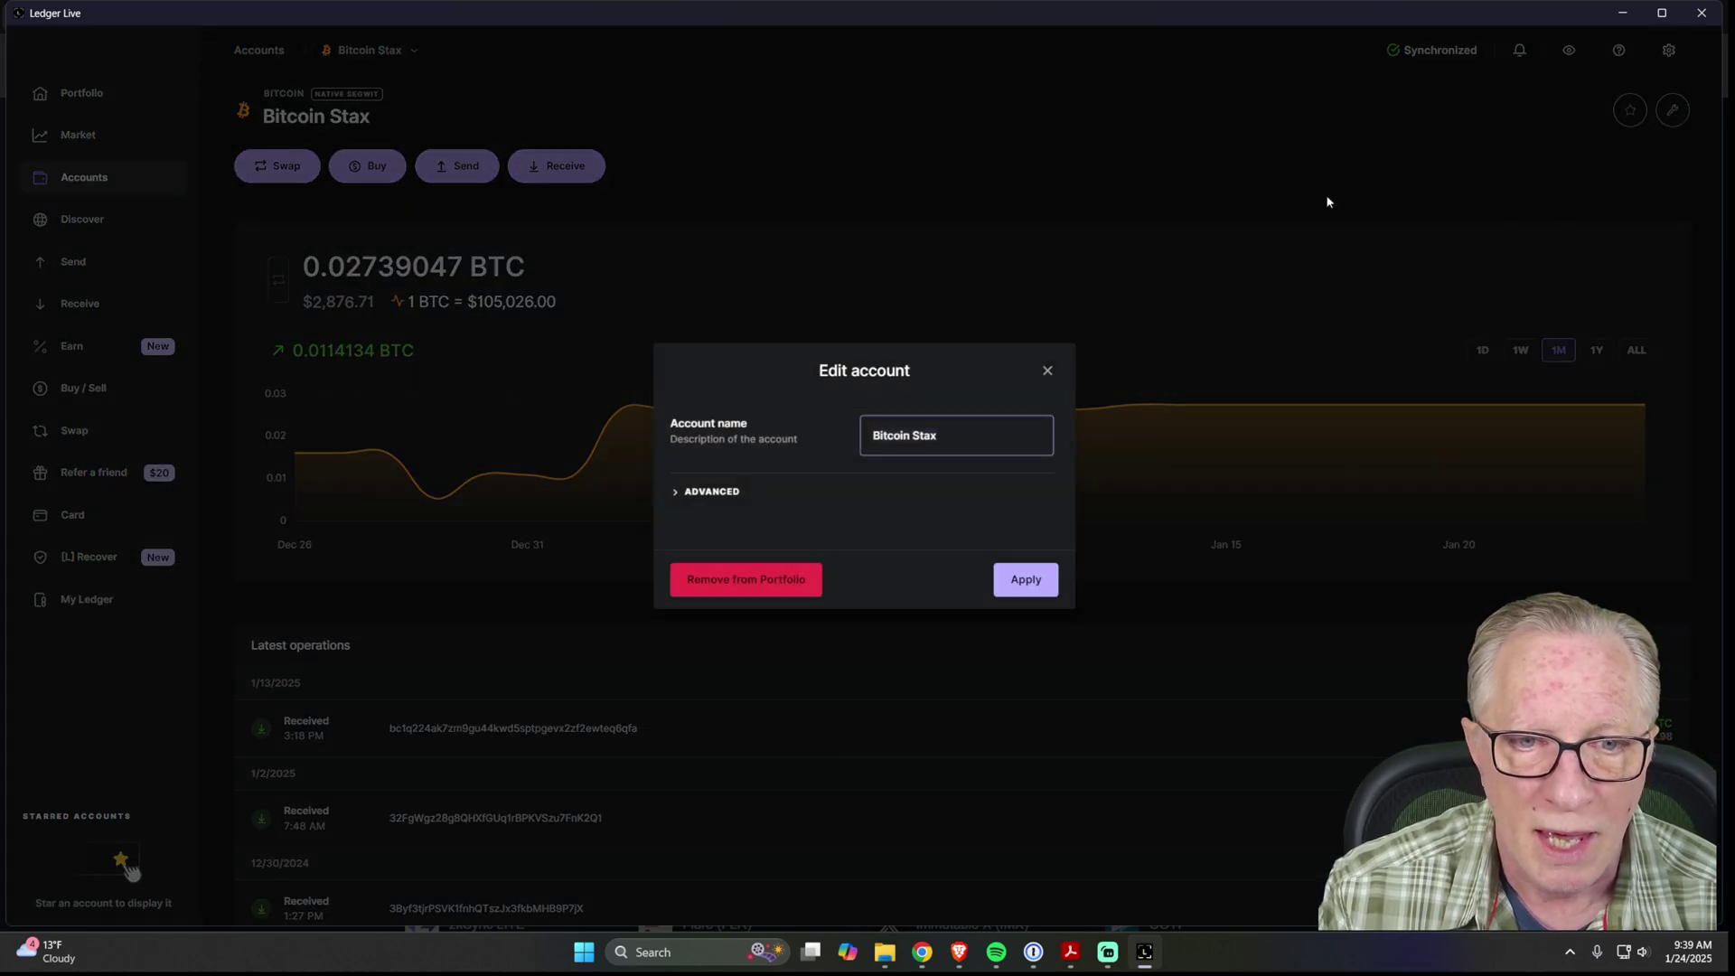
click(695, 492)
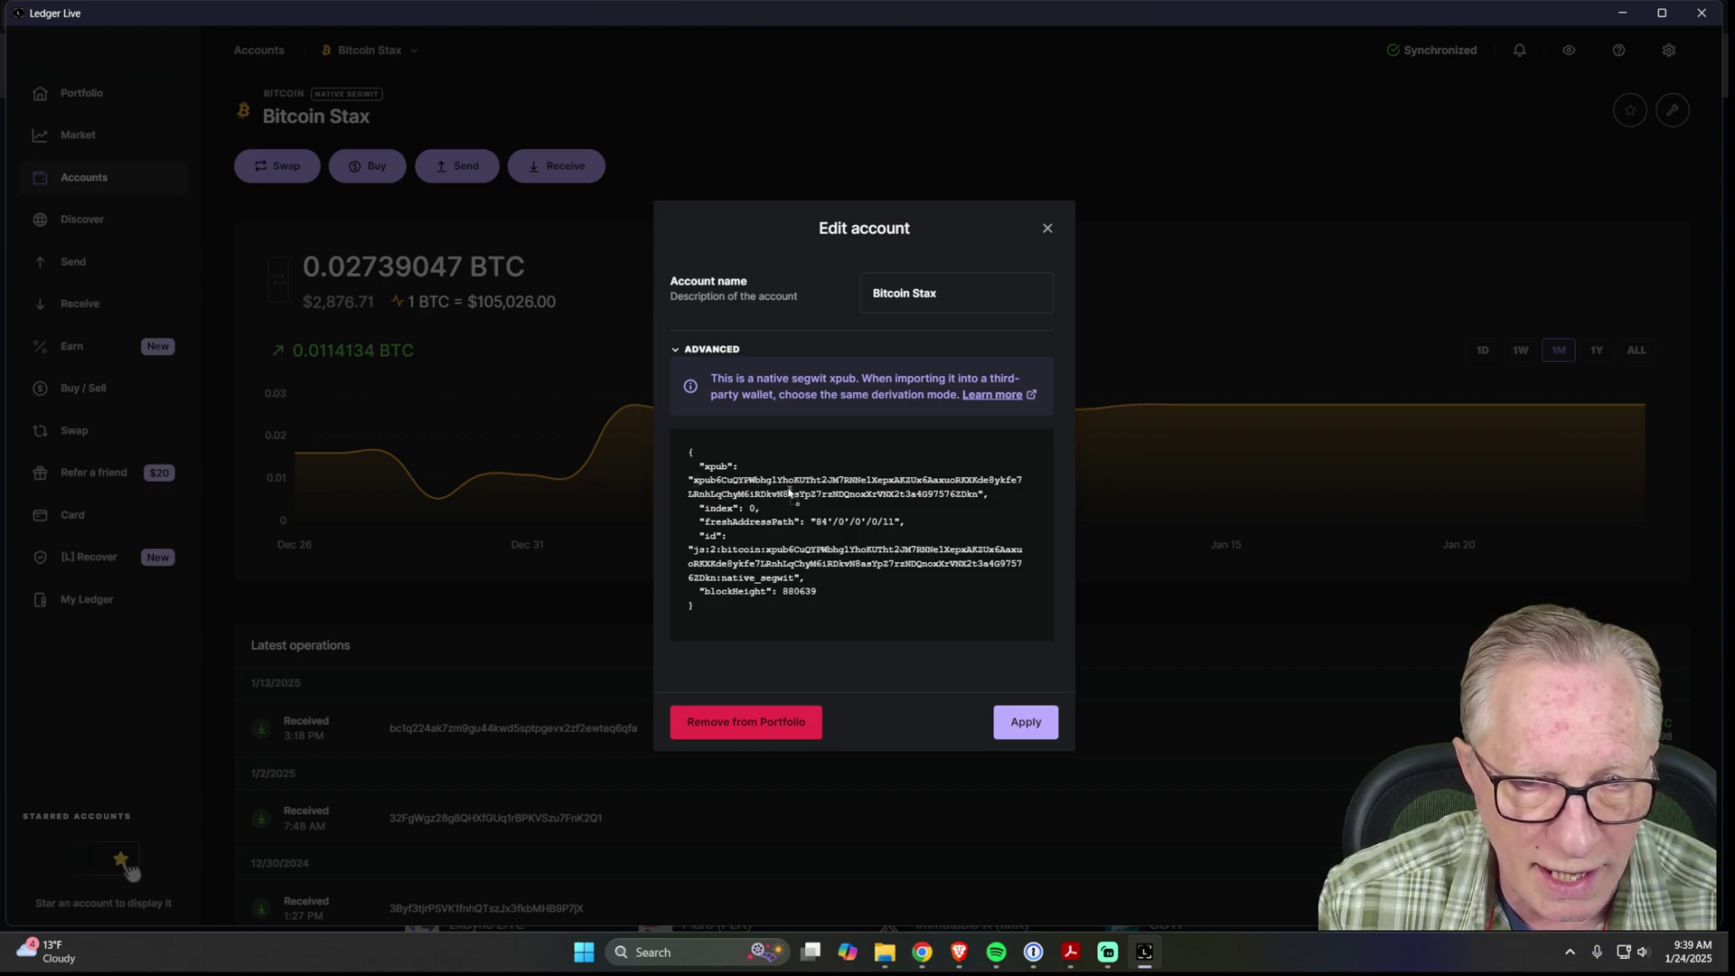
double_click(976, 498)
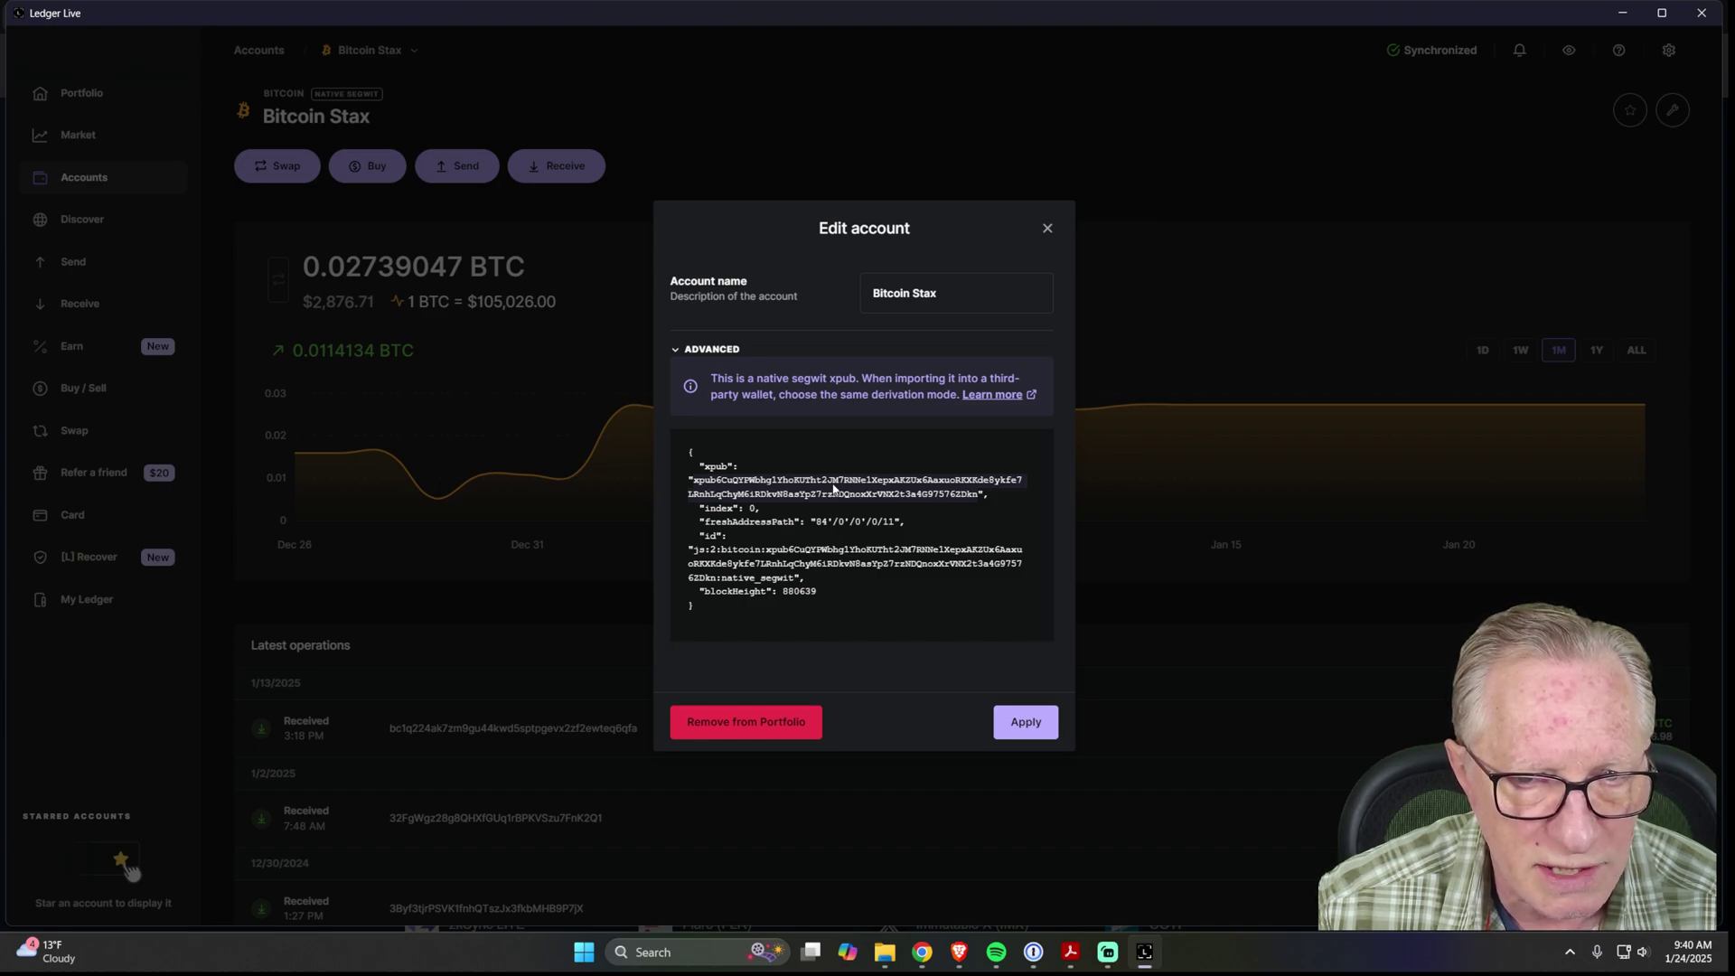
right_click(832, 488)
click(863, 534)
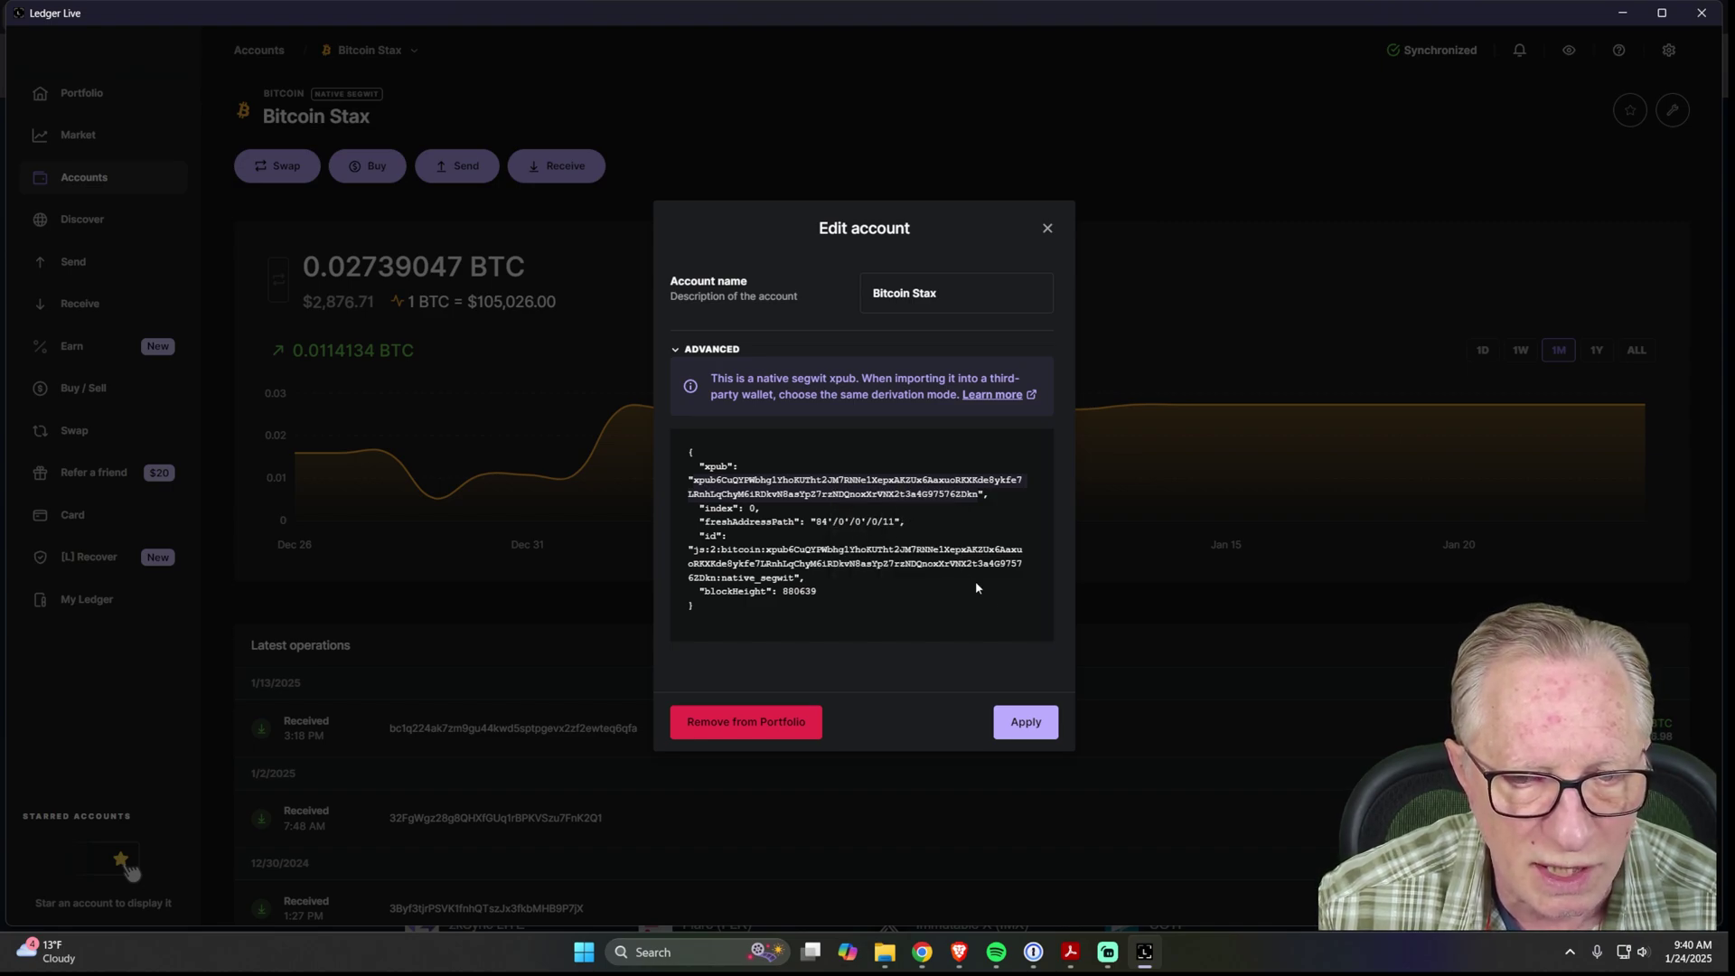
Paste the Bitcoin Stax xpub into Koinly, import it, and reopen Connect Bitcoin (BTC).
click(961, 951)
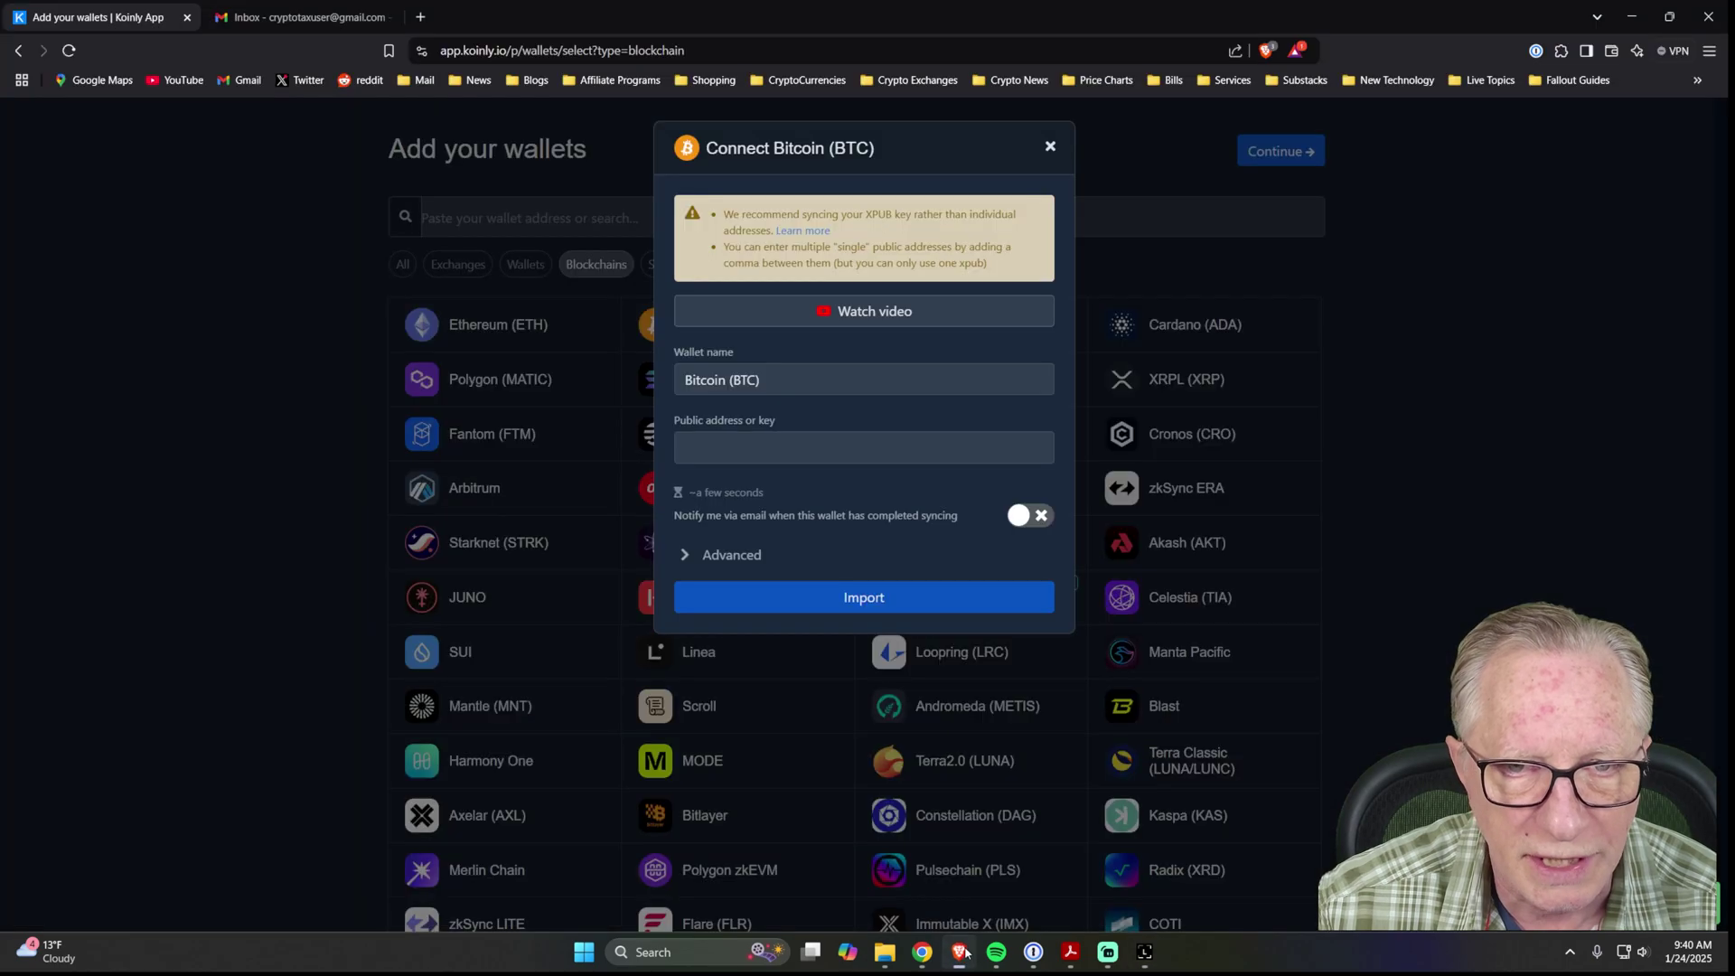
click(714, 448)
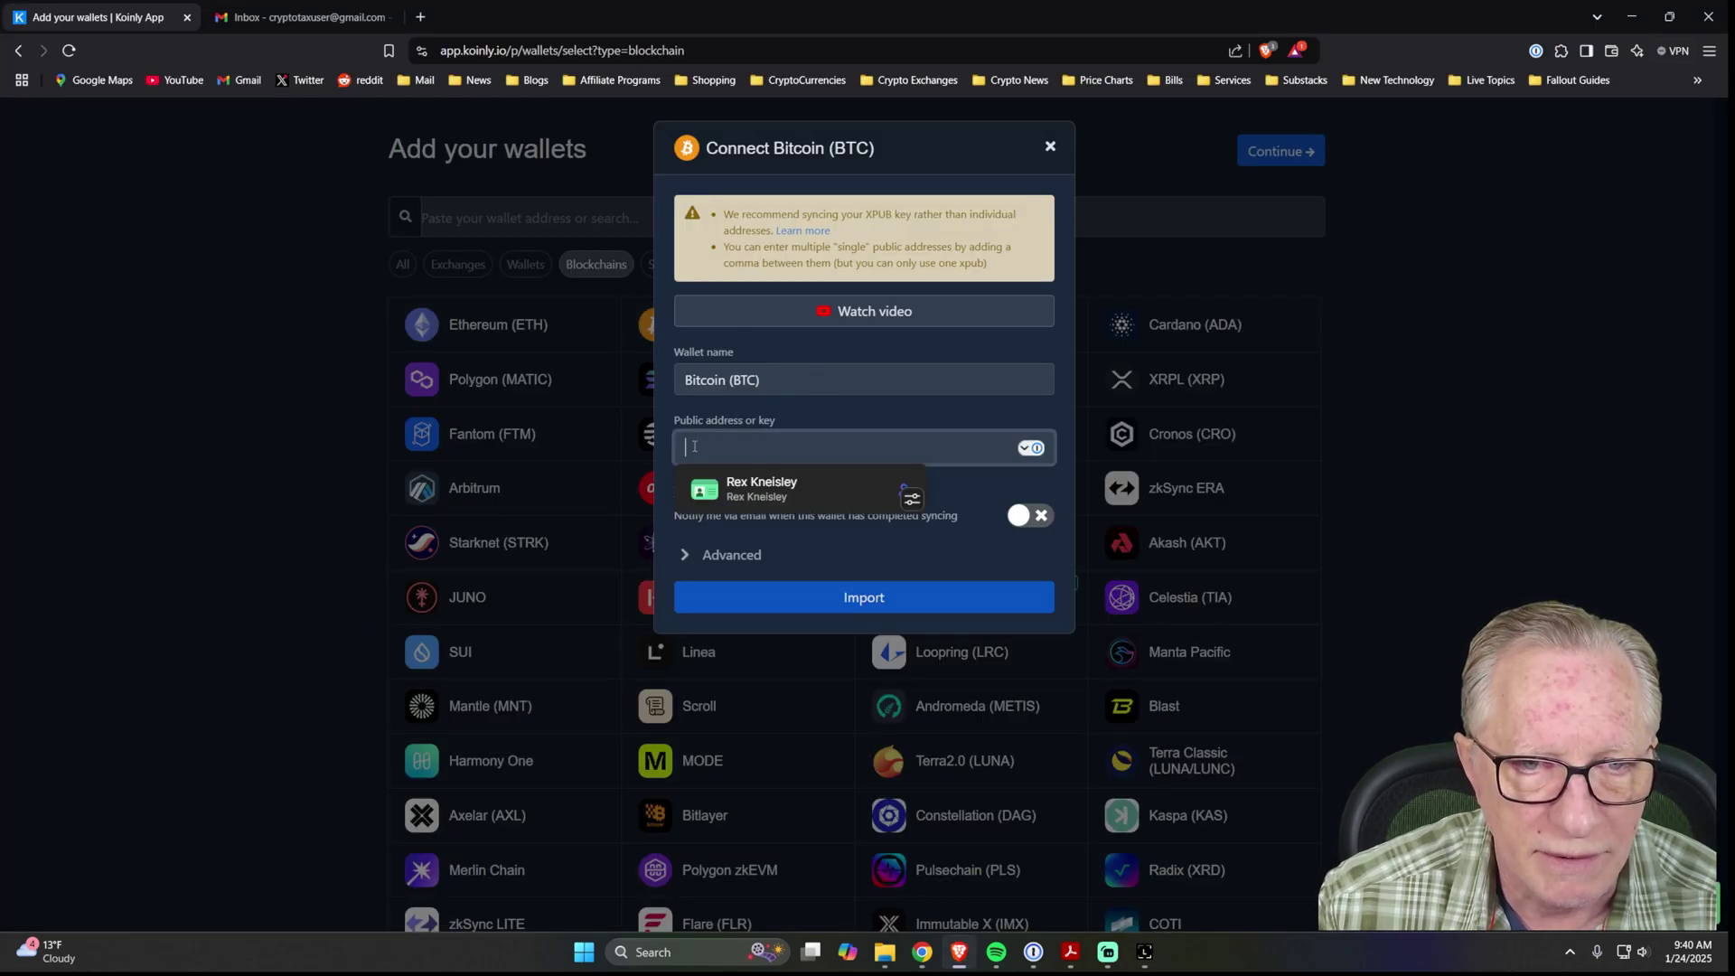
right_click(694, 449)
click(750, 612)
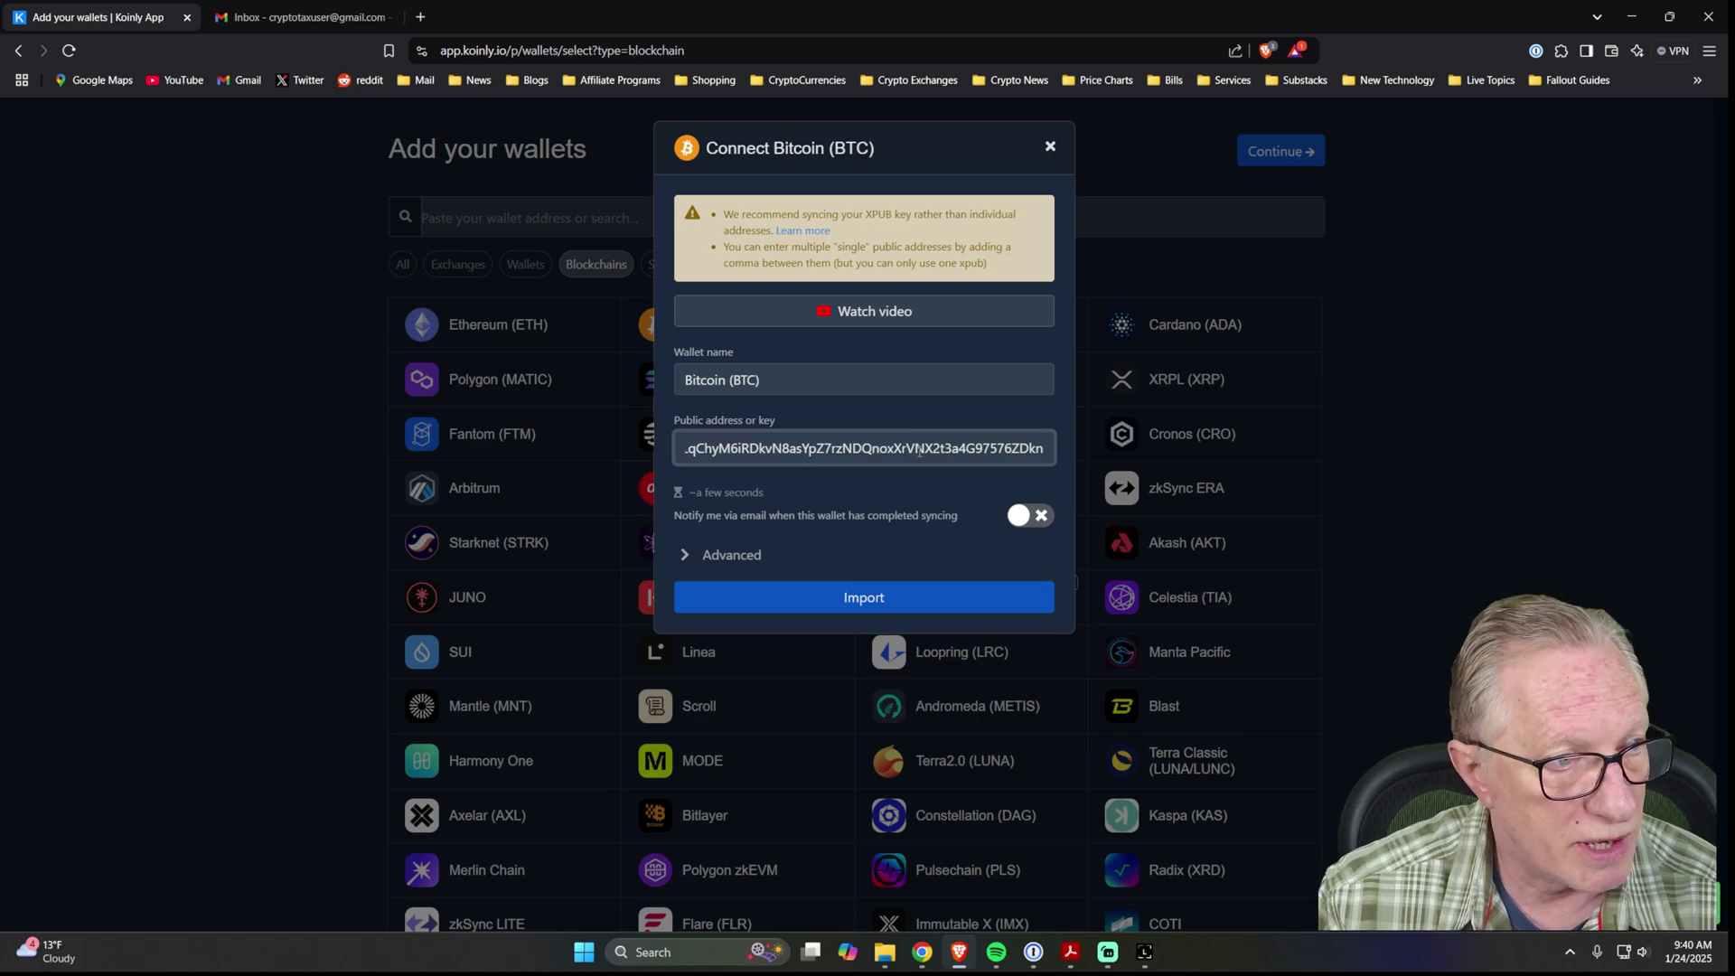
click(860, 599)
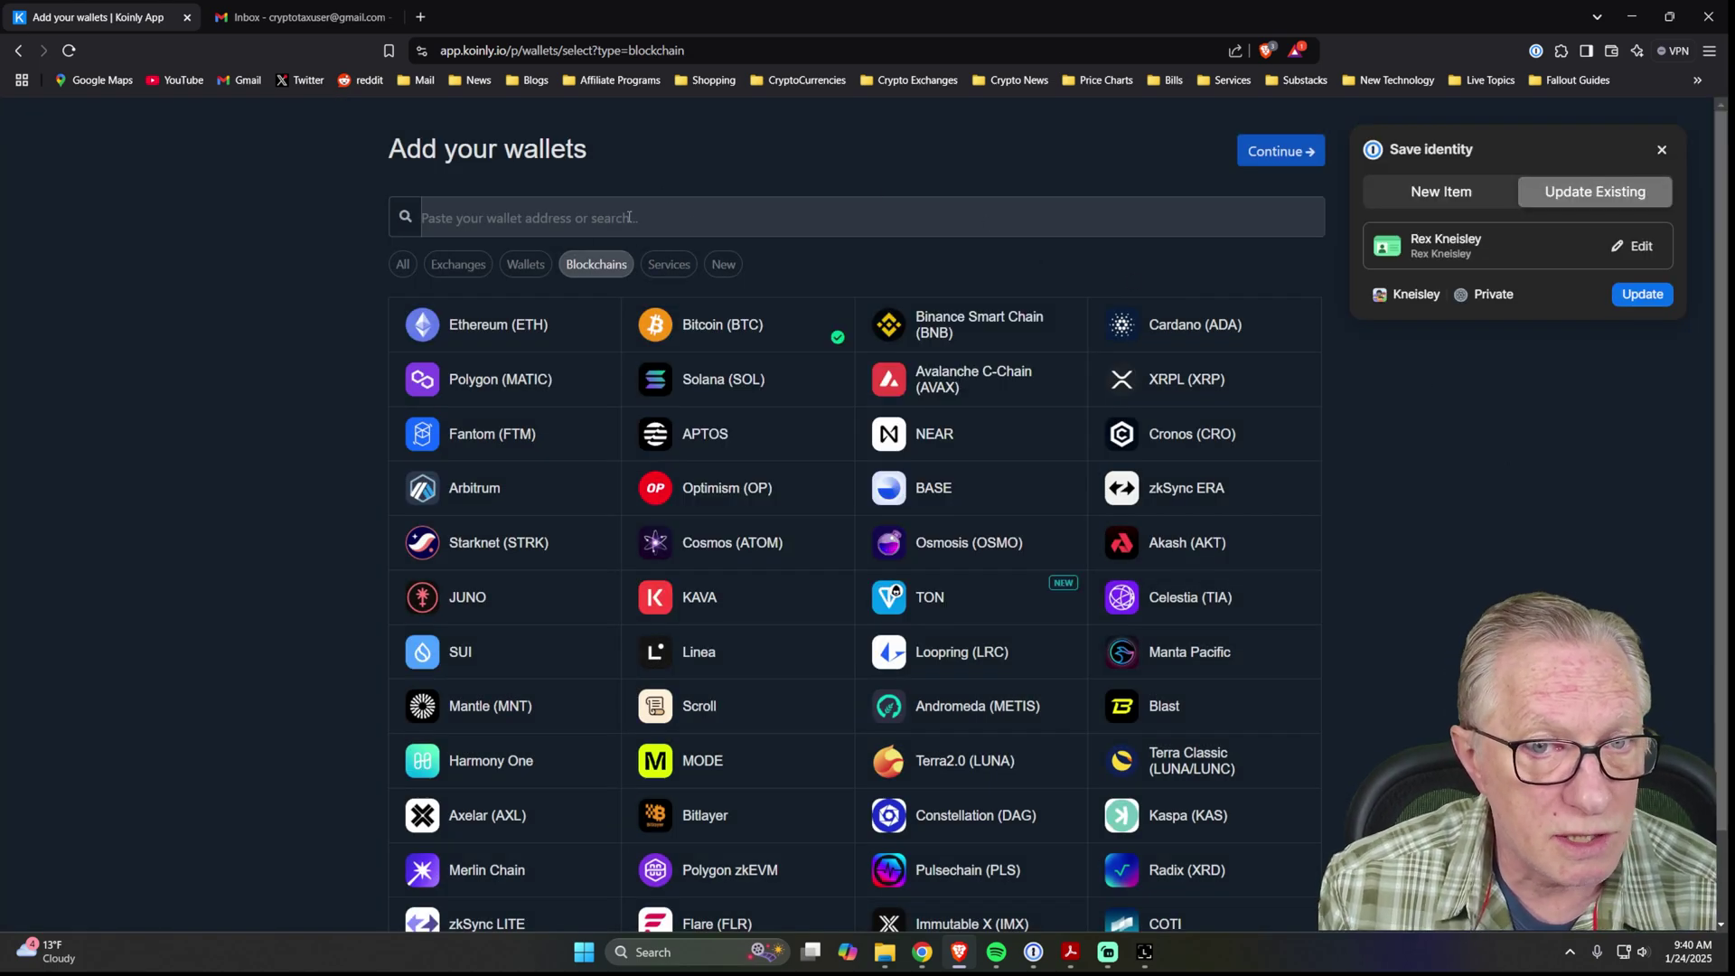
click(709, 336)
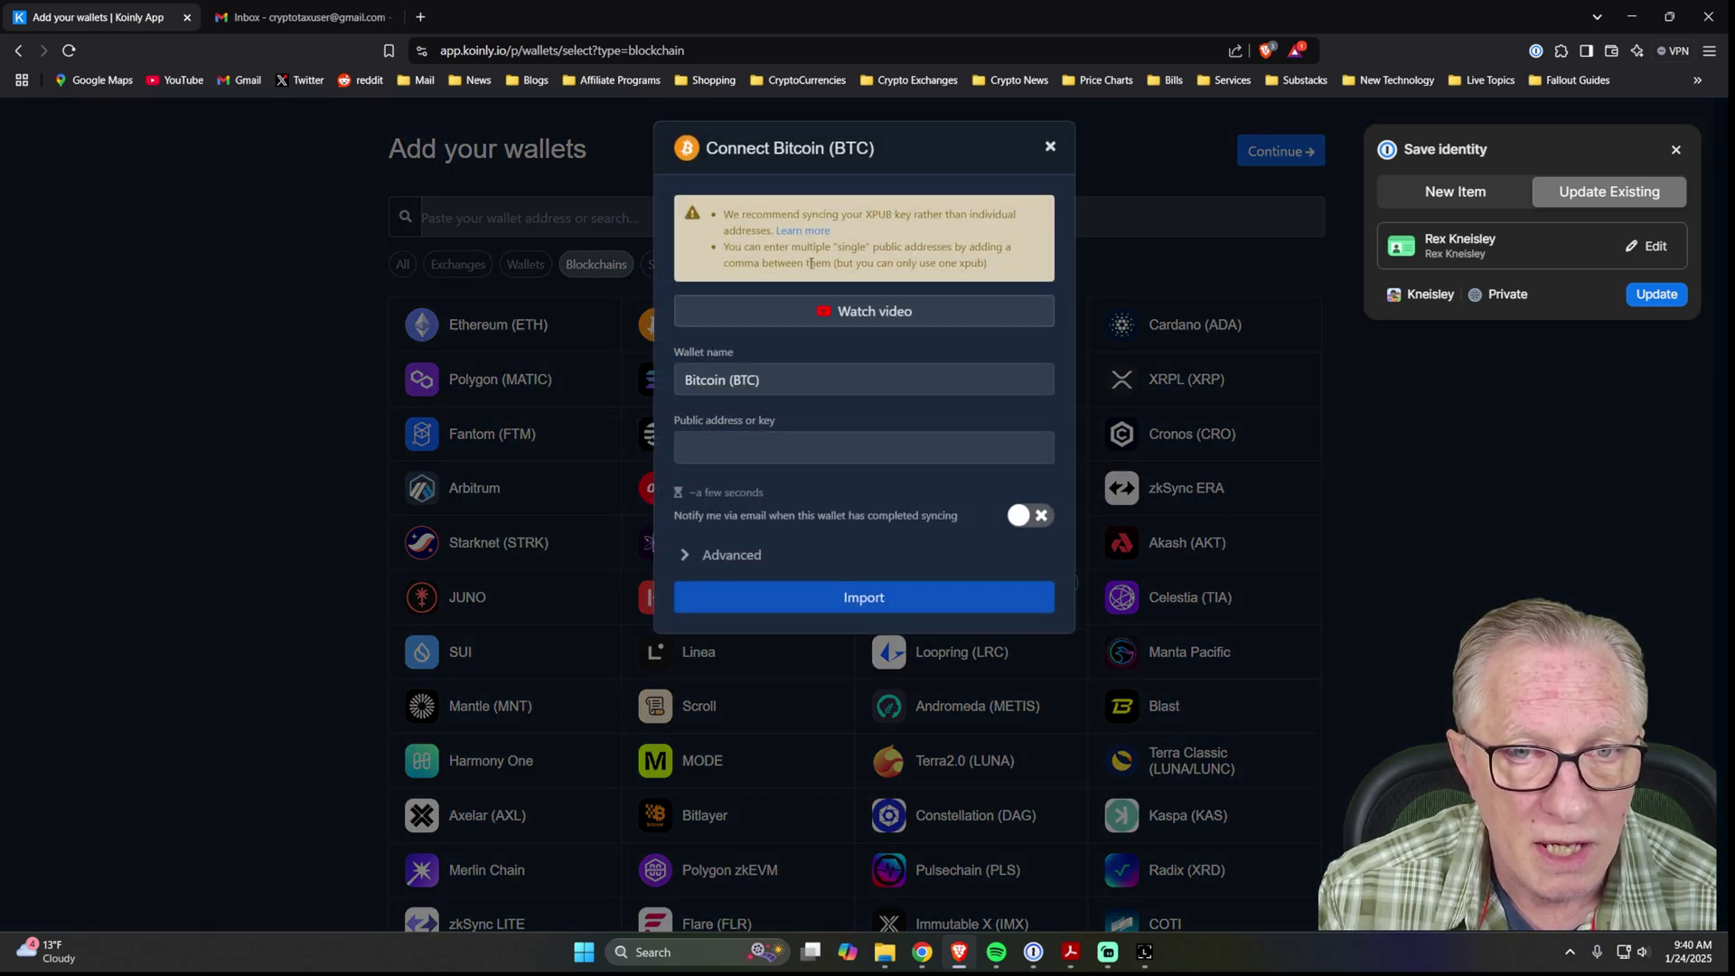
Copy the Bitcoin Flex account's segwit xpub from its advanced details in Ledger Live.
click(1144, 952)
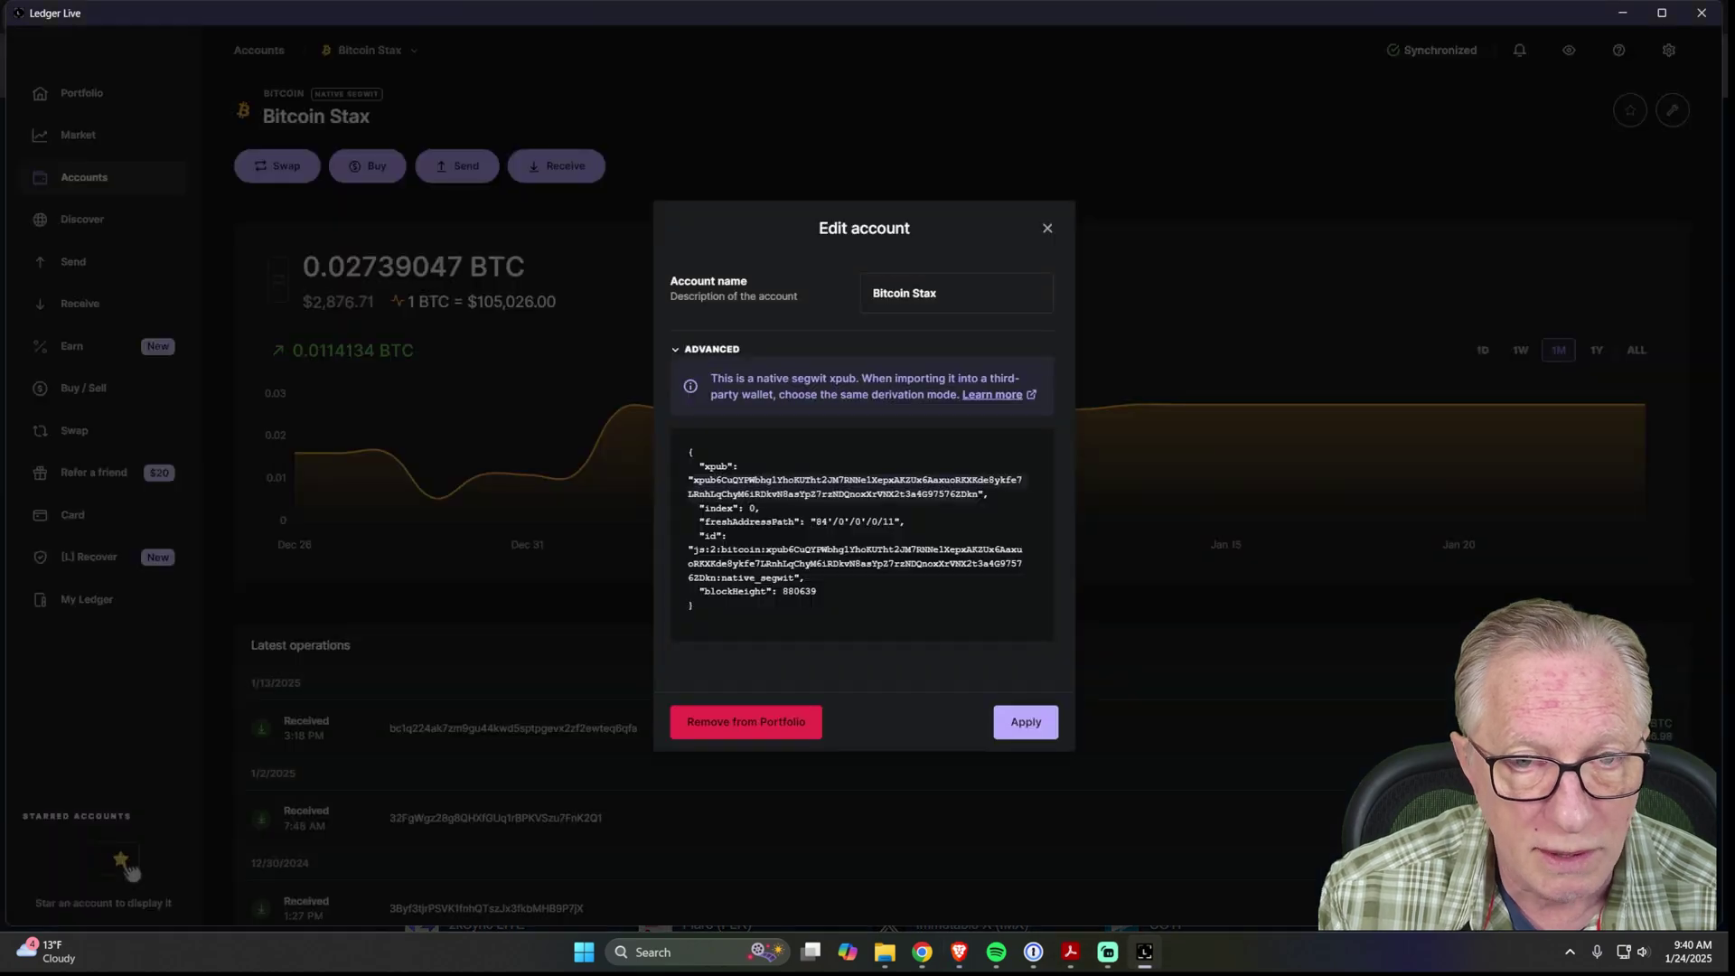
click(1045, 230)
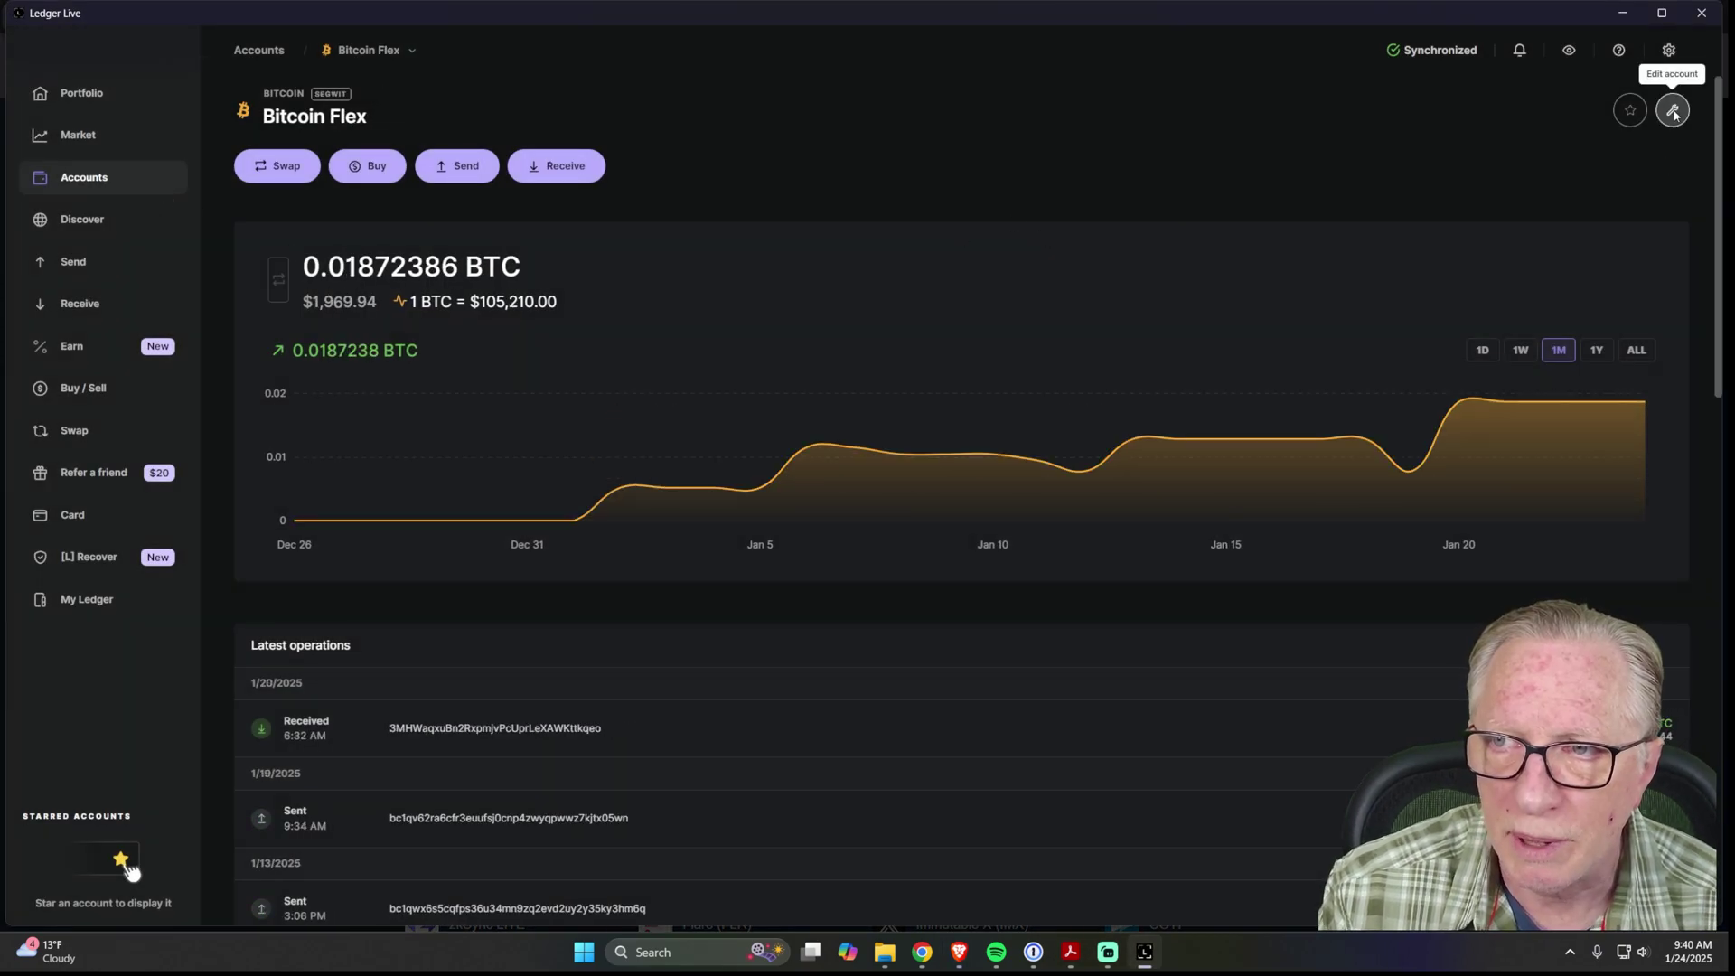
click(1672, 109)
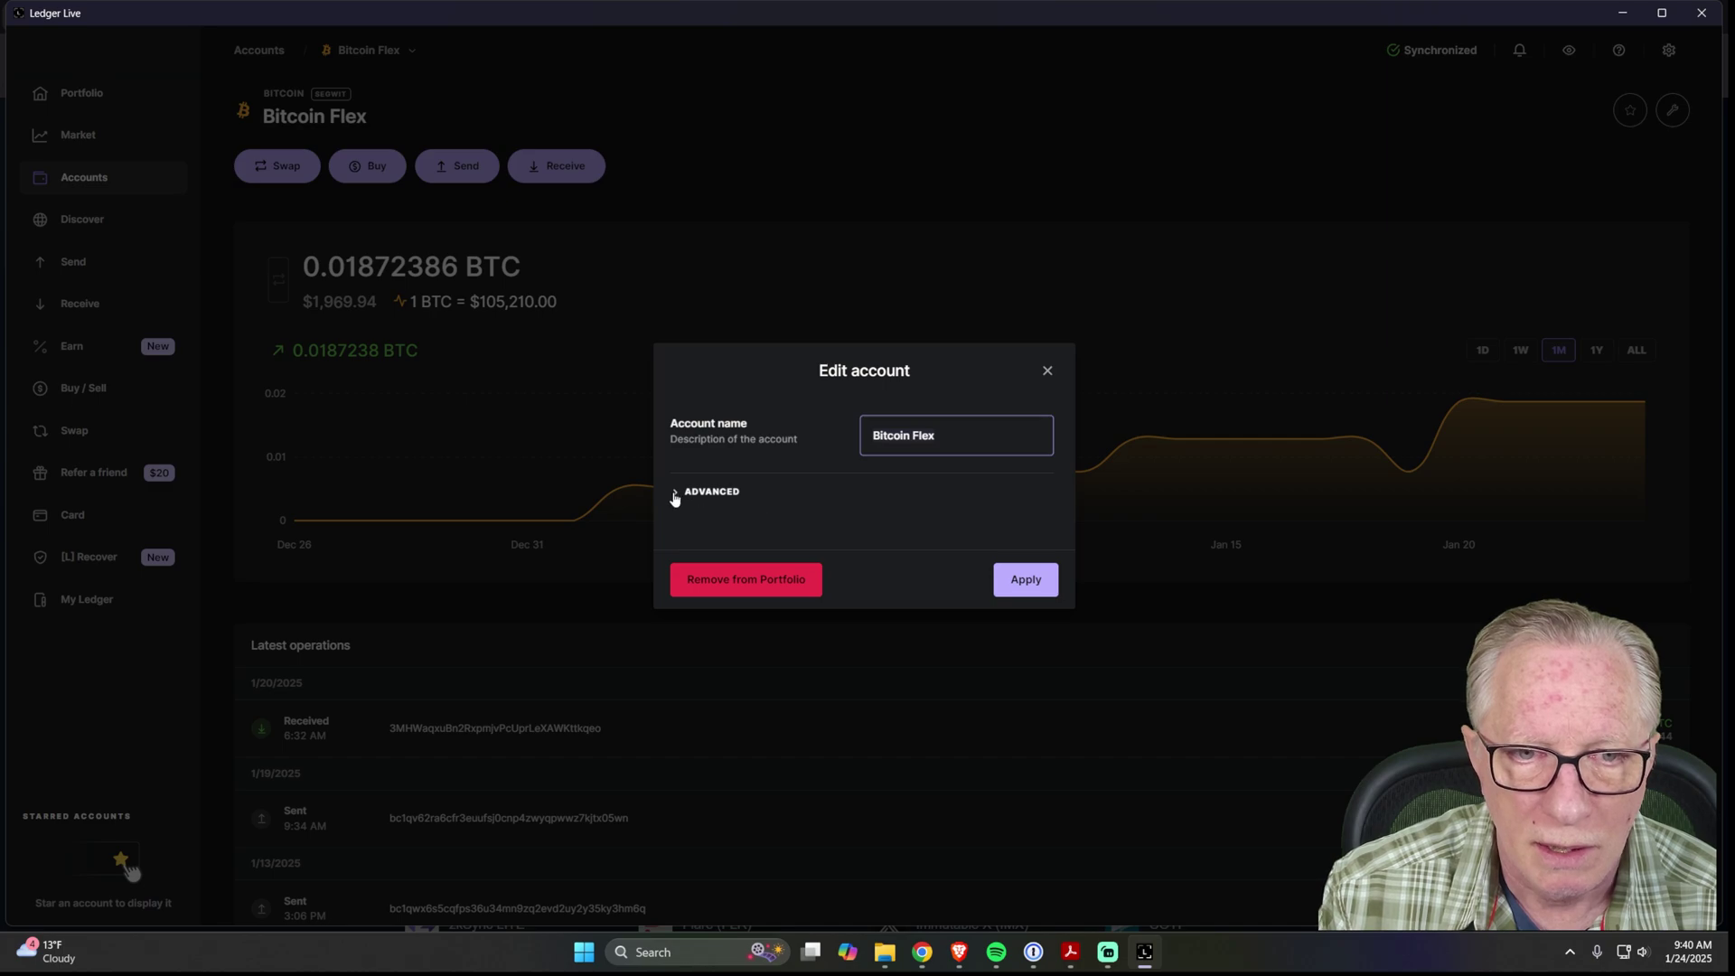
click(678, 492)
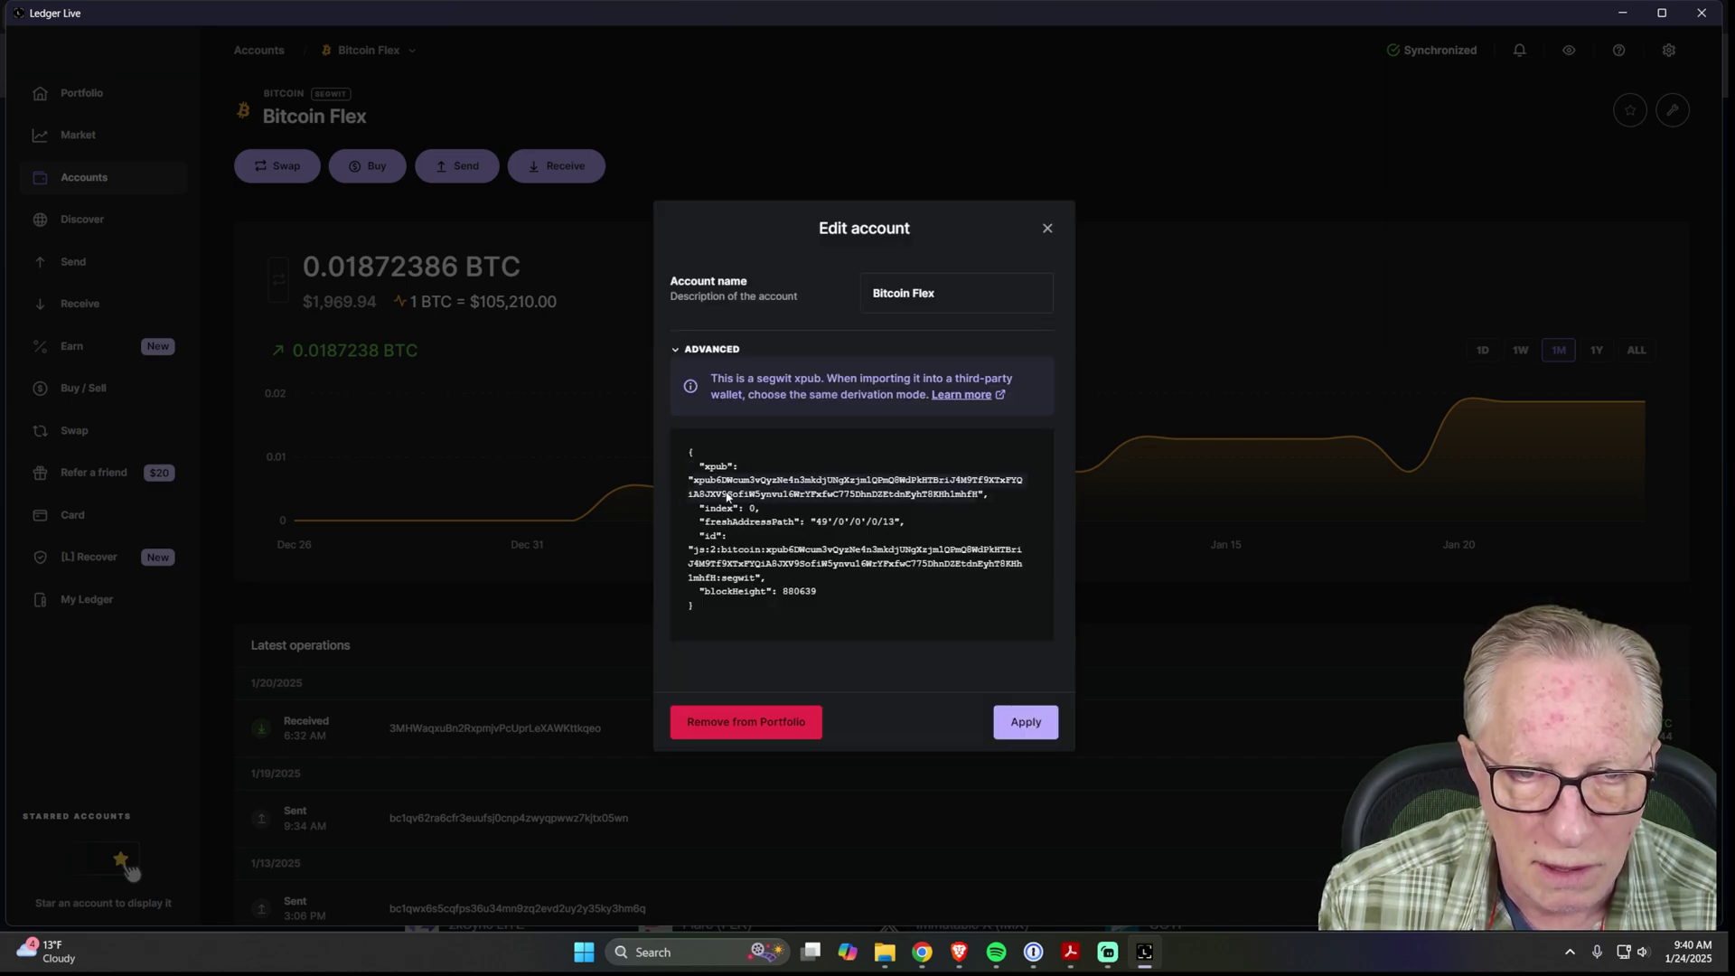
right_click(840, 486)
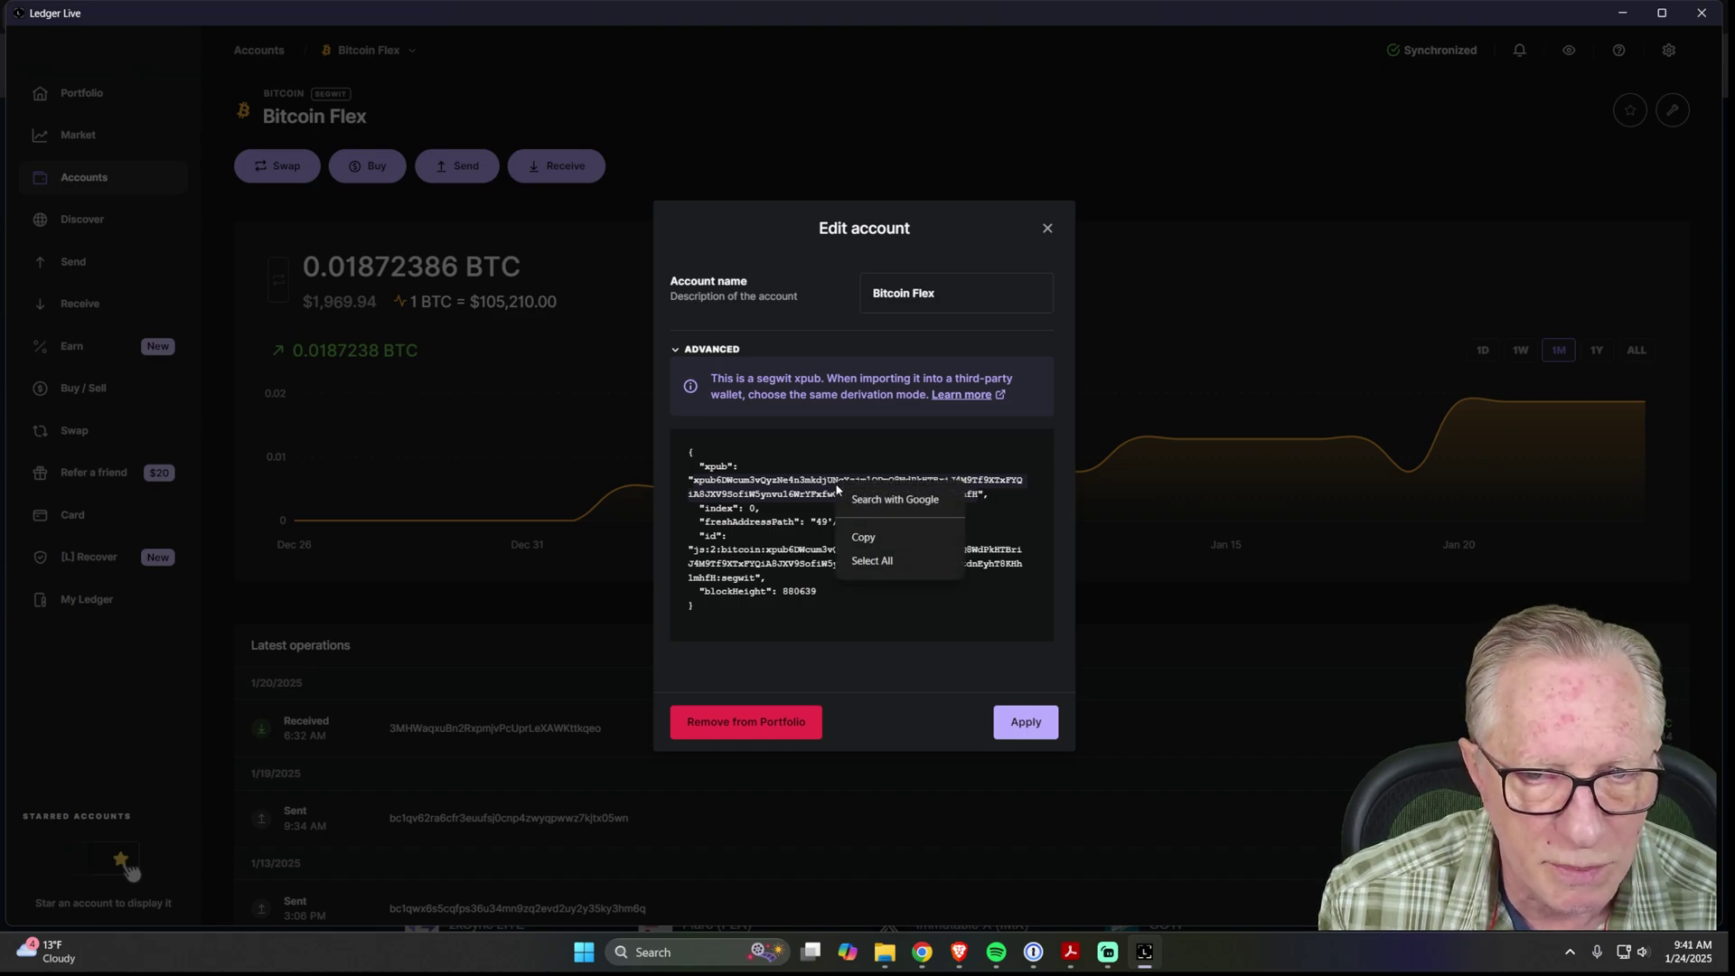
click(857, 545)
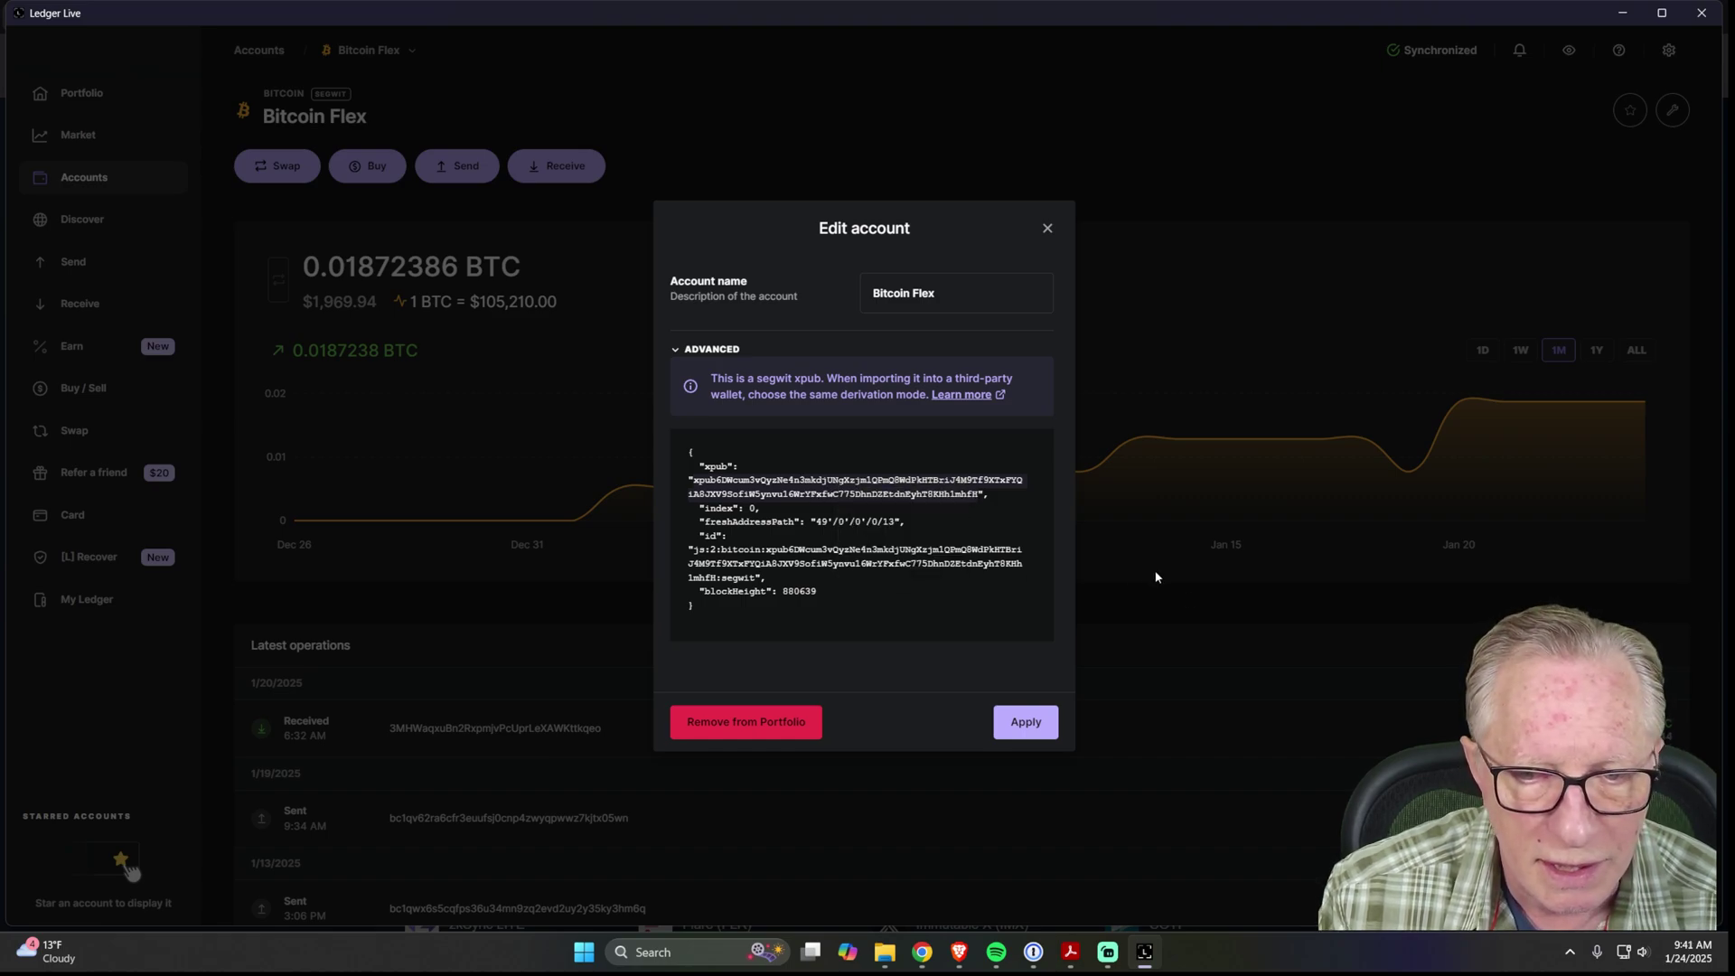
Paste the Bitcoin Flex xpub into Koinly and import it as a second Bitcoin (BTC) wallet.
click(961, 958)
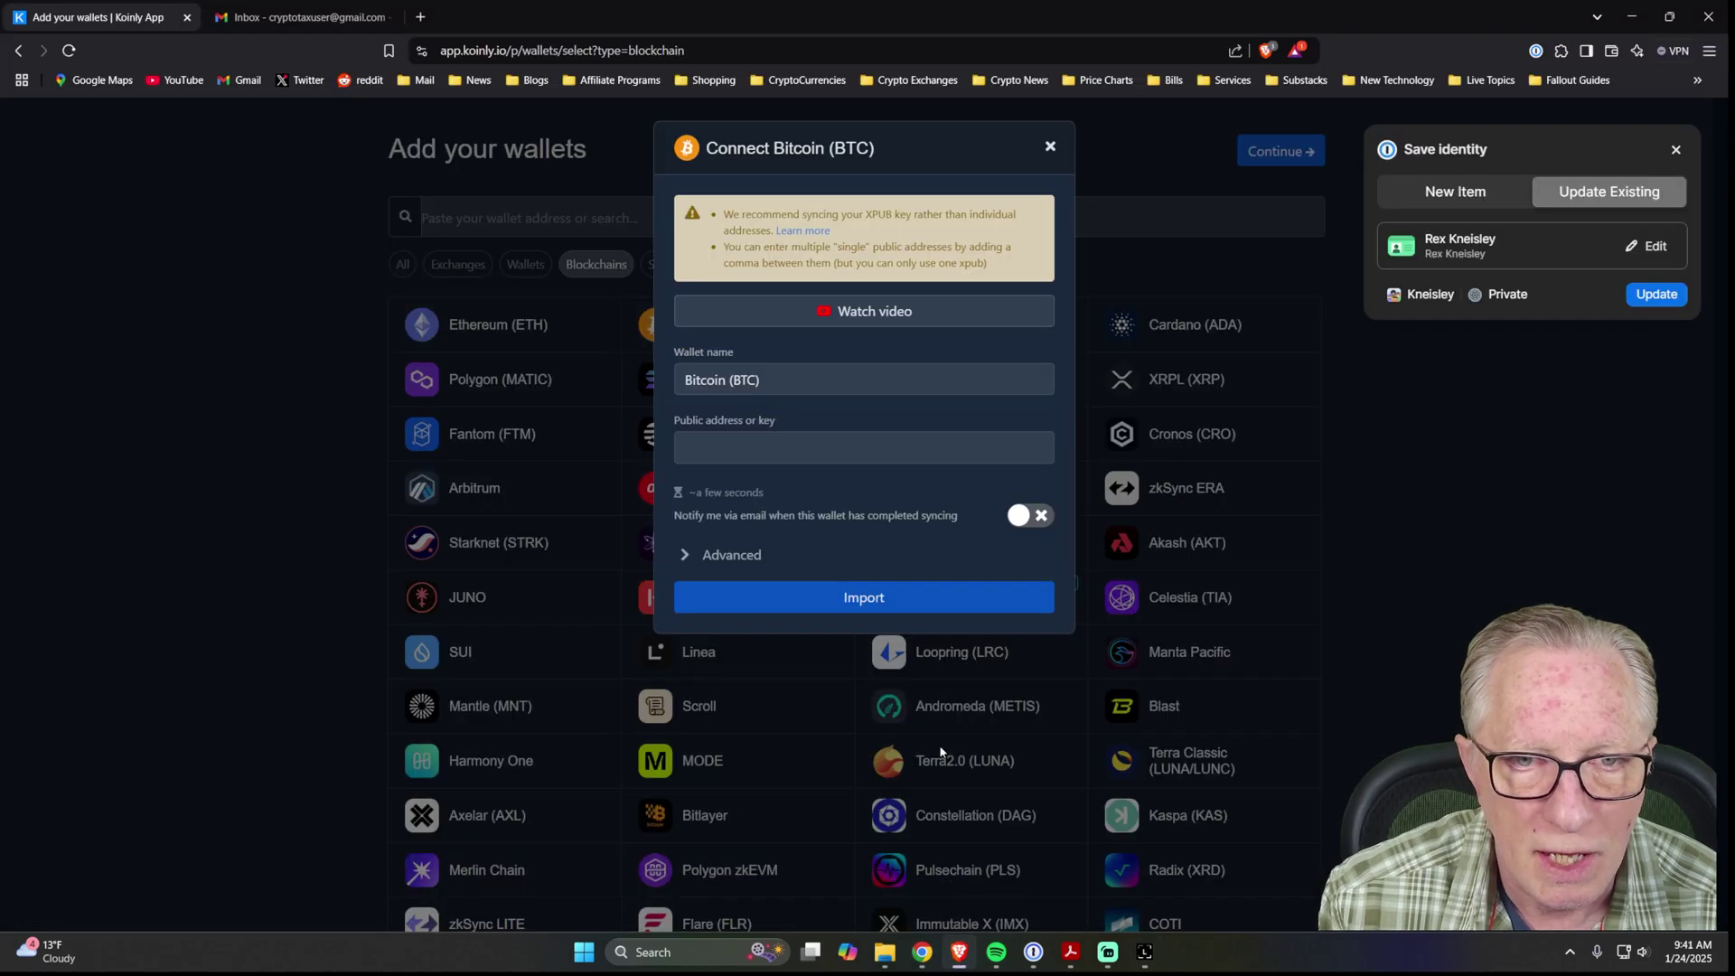
click(689, 448)
right_click(689, 448)
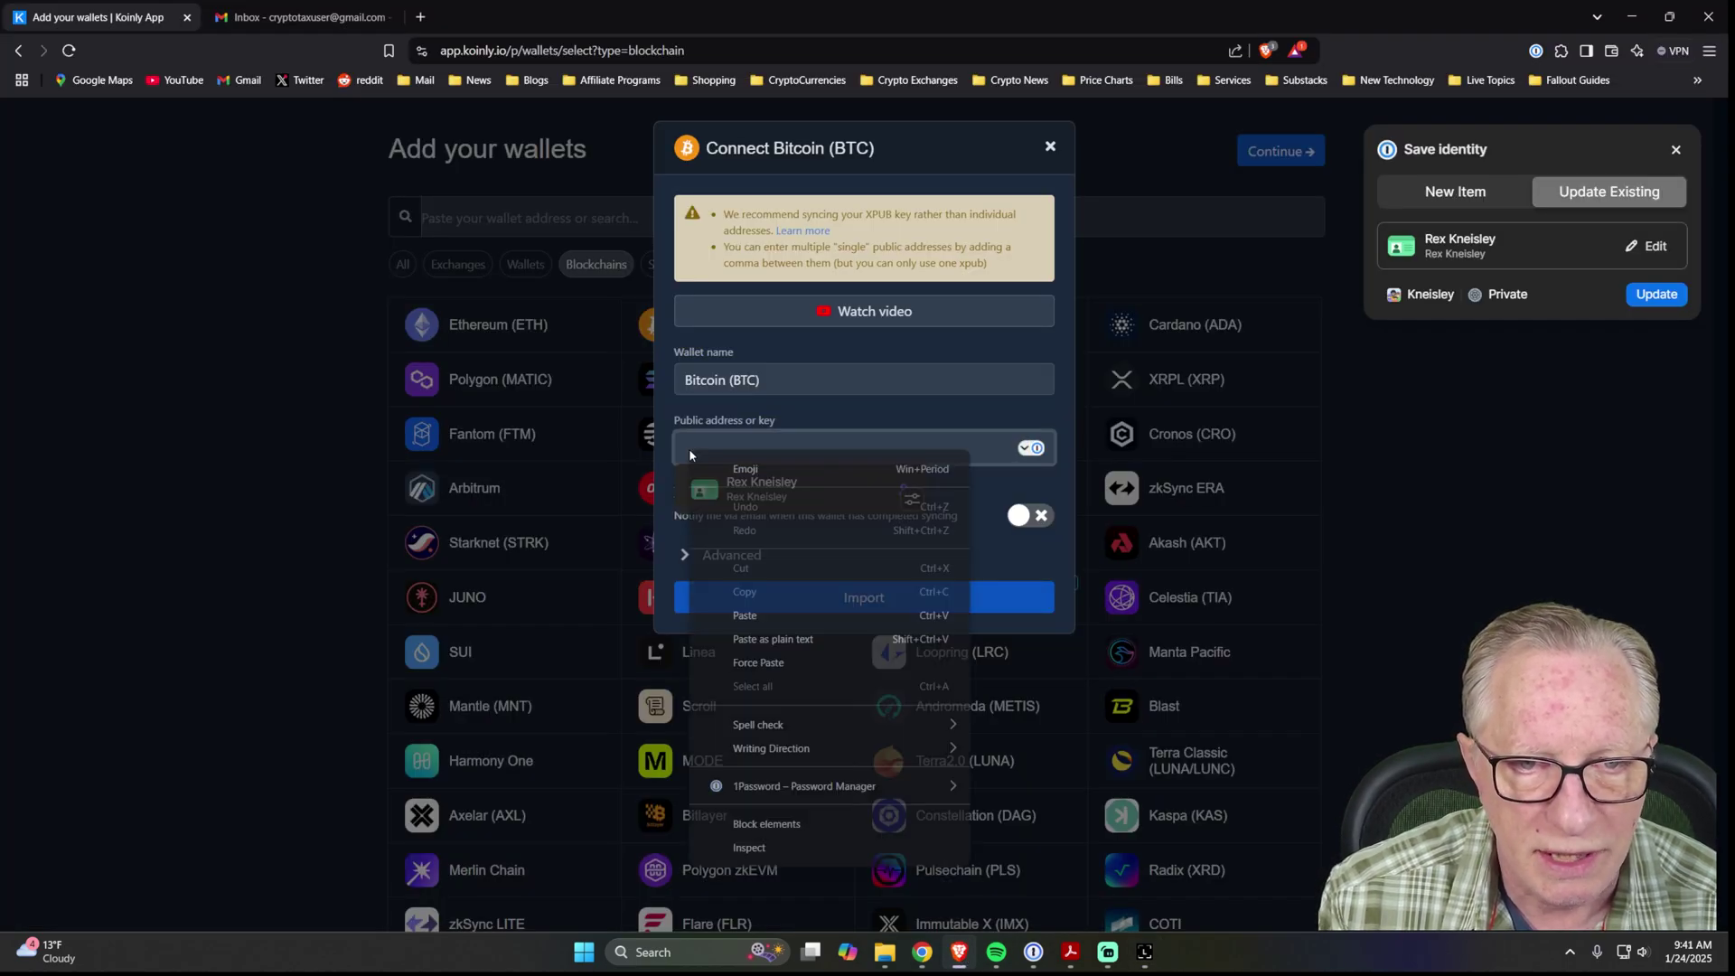
click(752, 625)
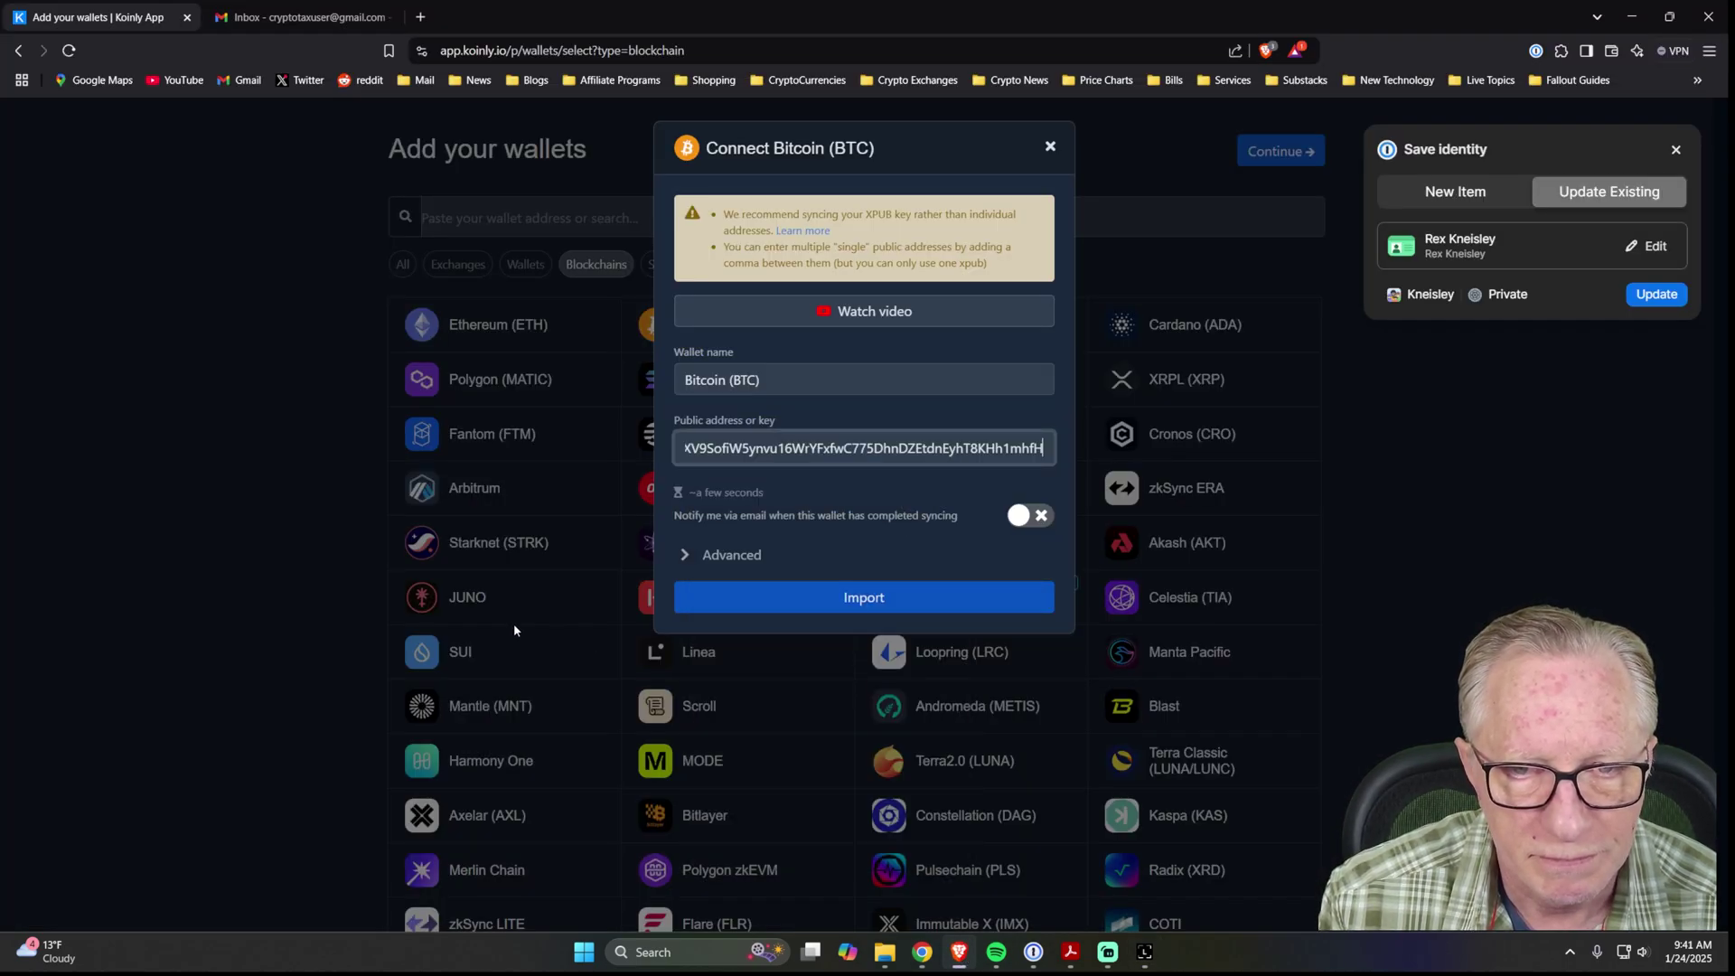
click(865, 599)
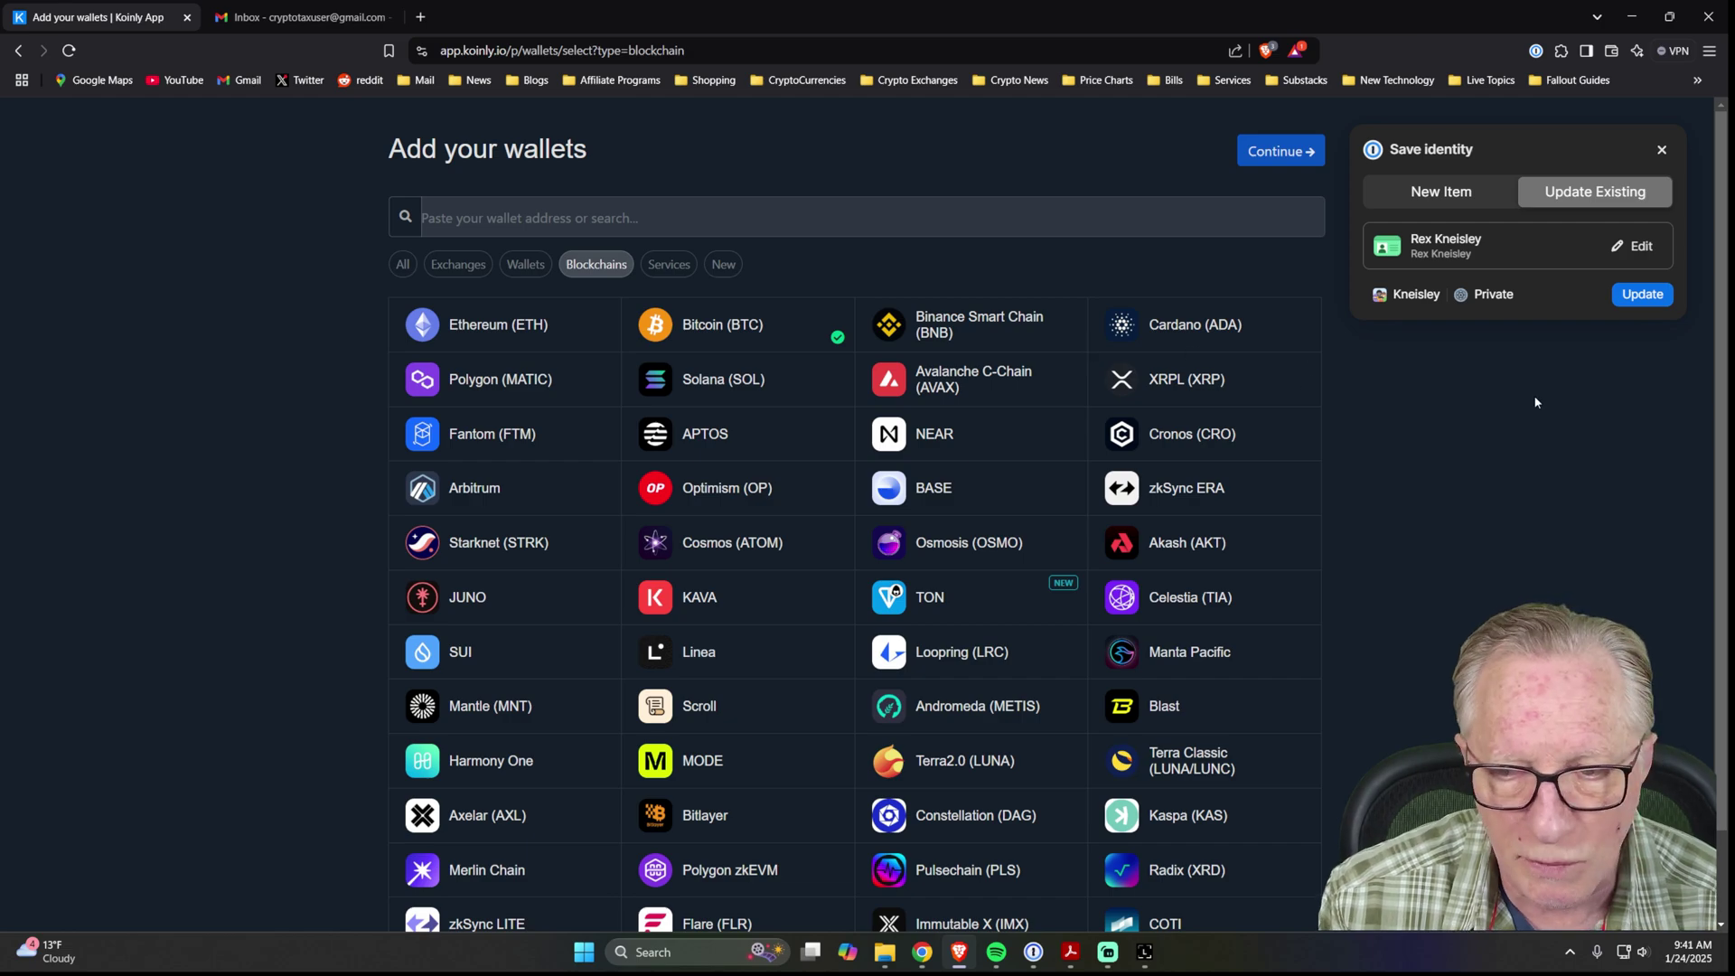
Try Ledger's auto-sync option with Bitcoin (BTC), then back out and close the Connect Ledger dialog.
click(525, 264)
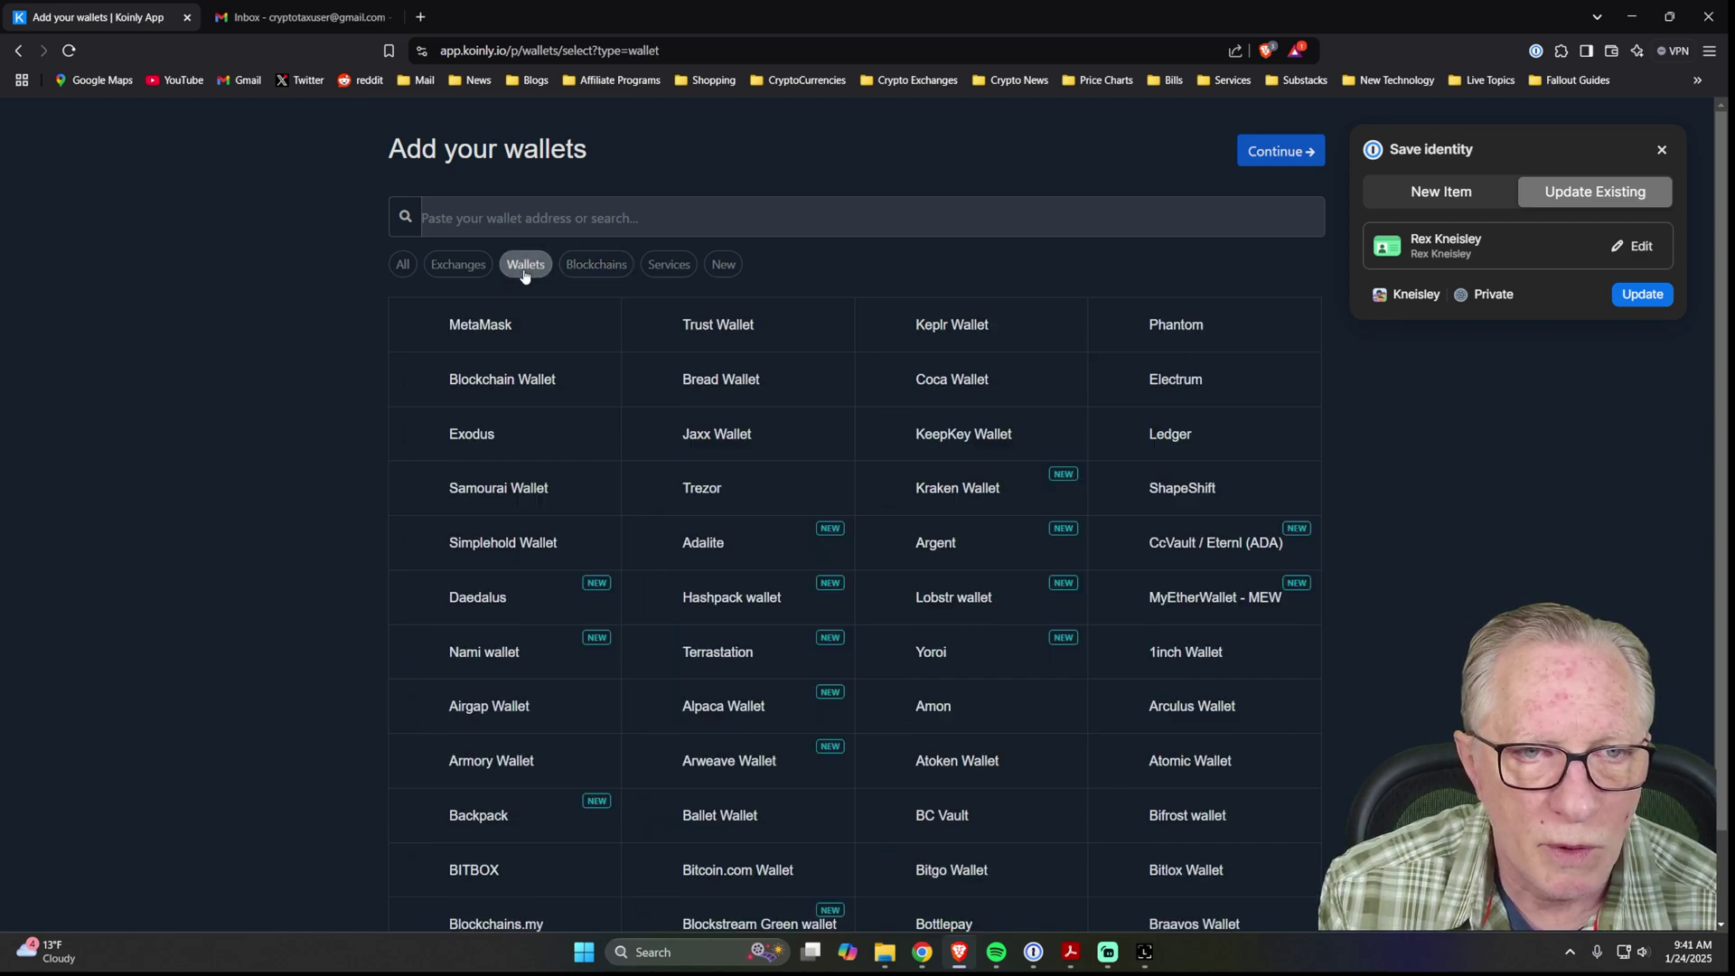
click(1154, 438)
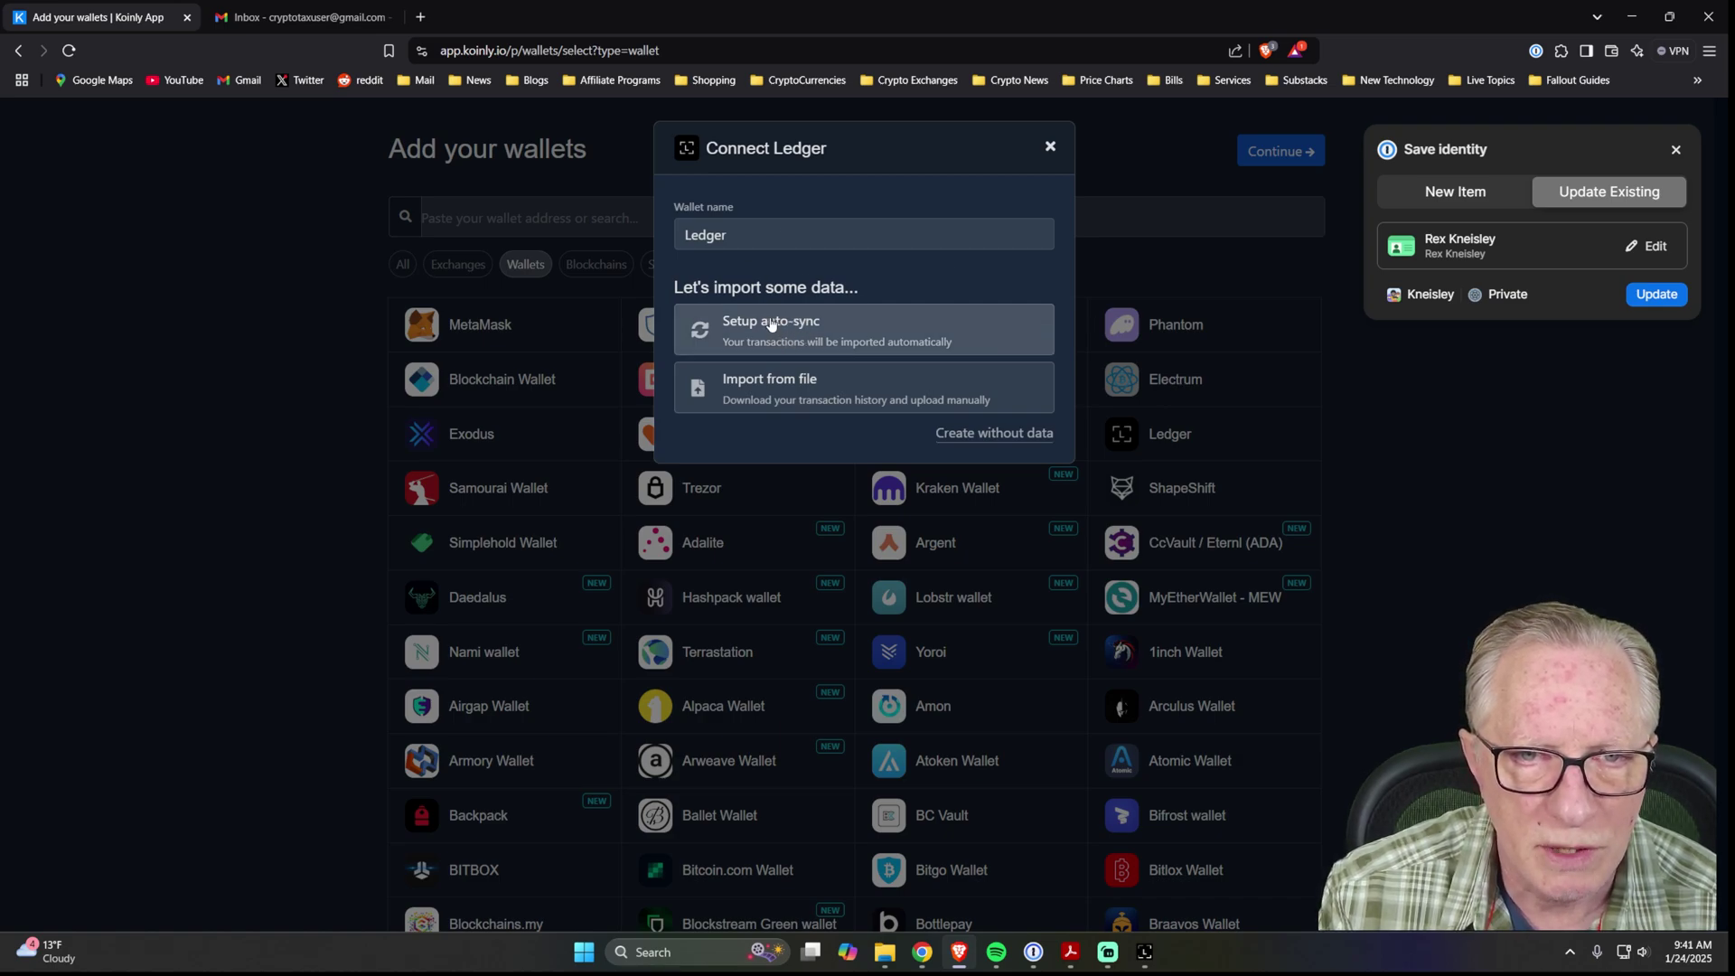
click(775, 330)
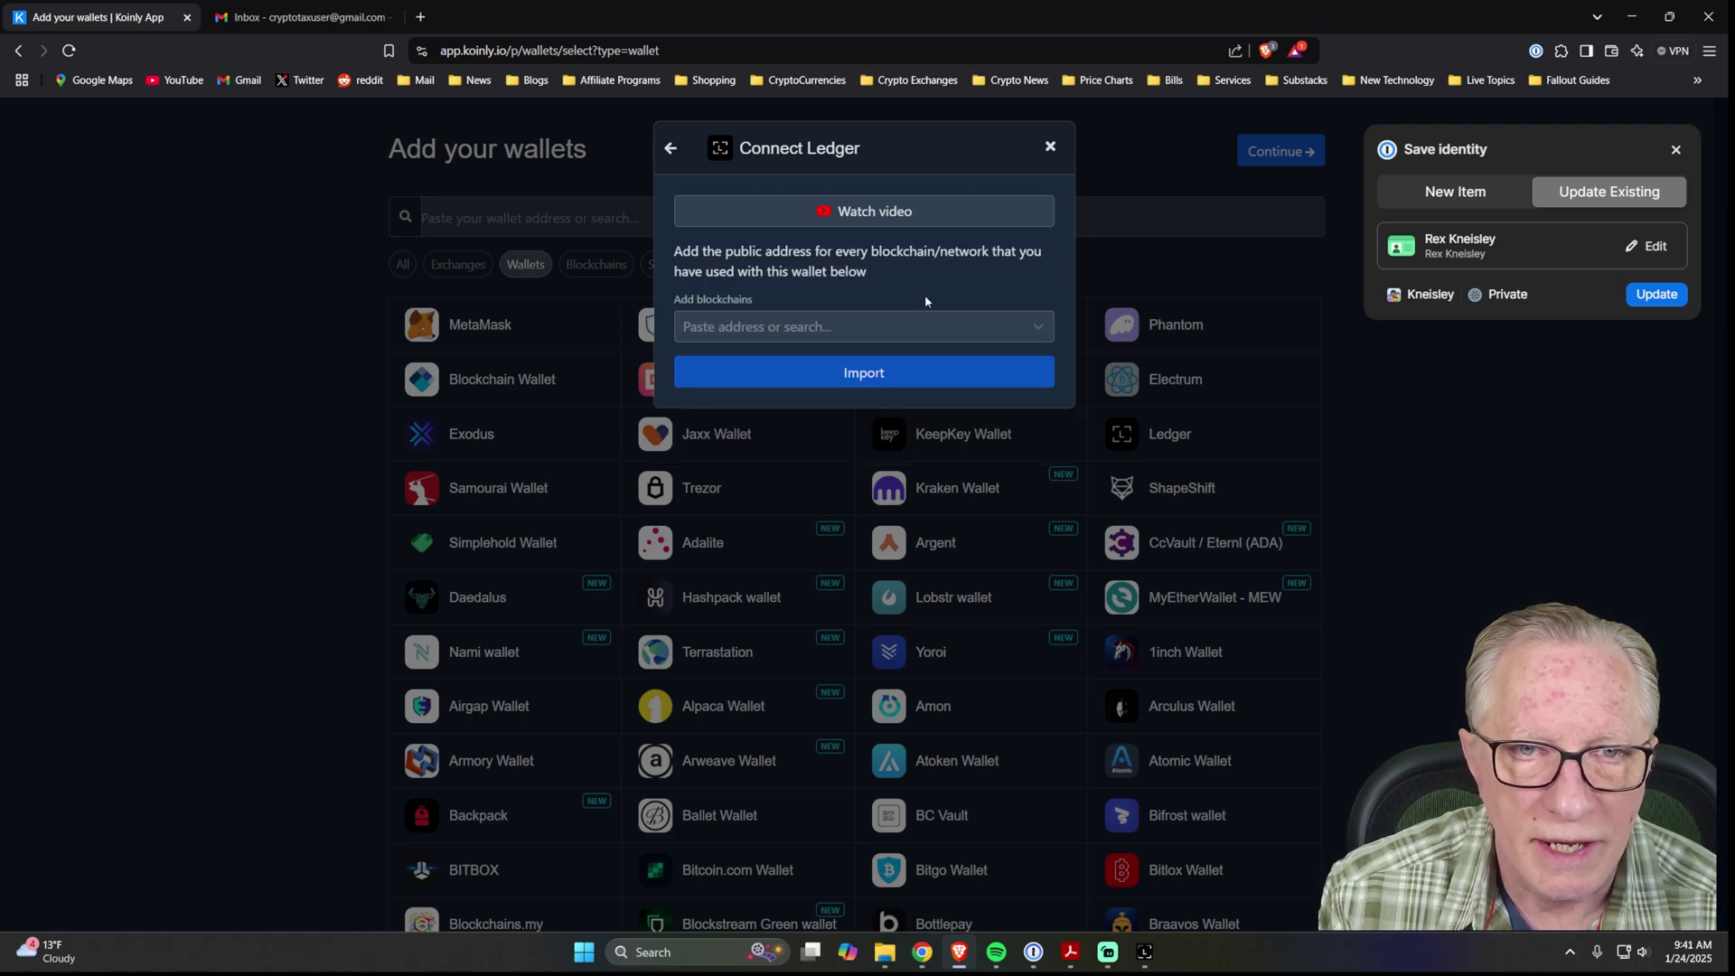
click(1040, 327)
key(Return)
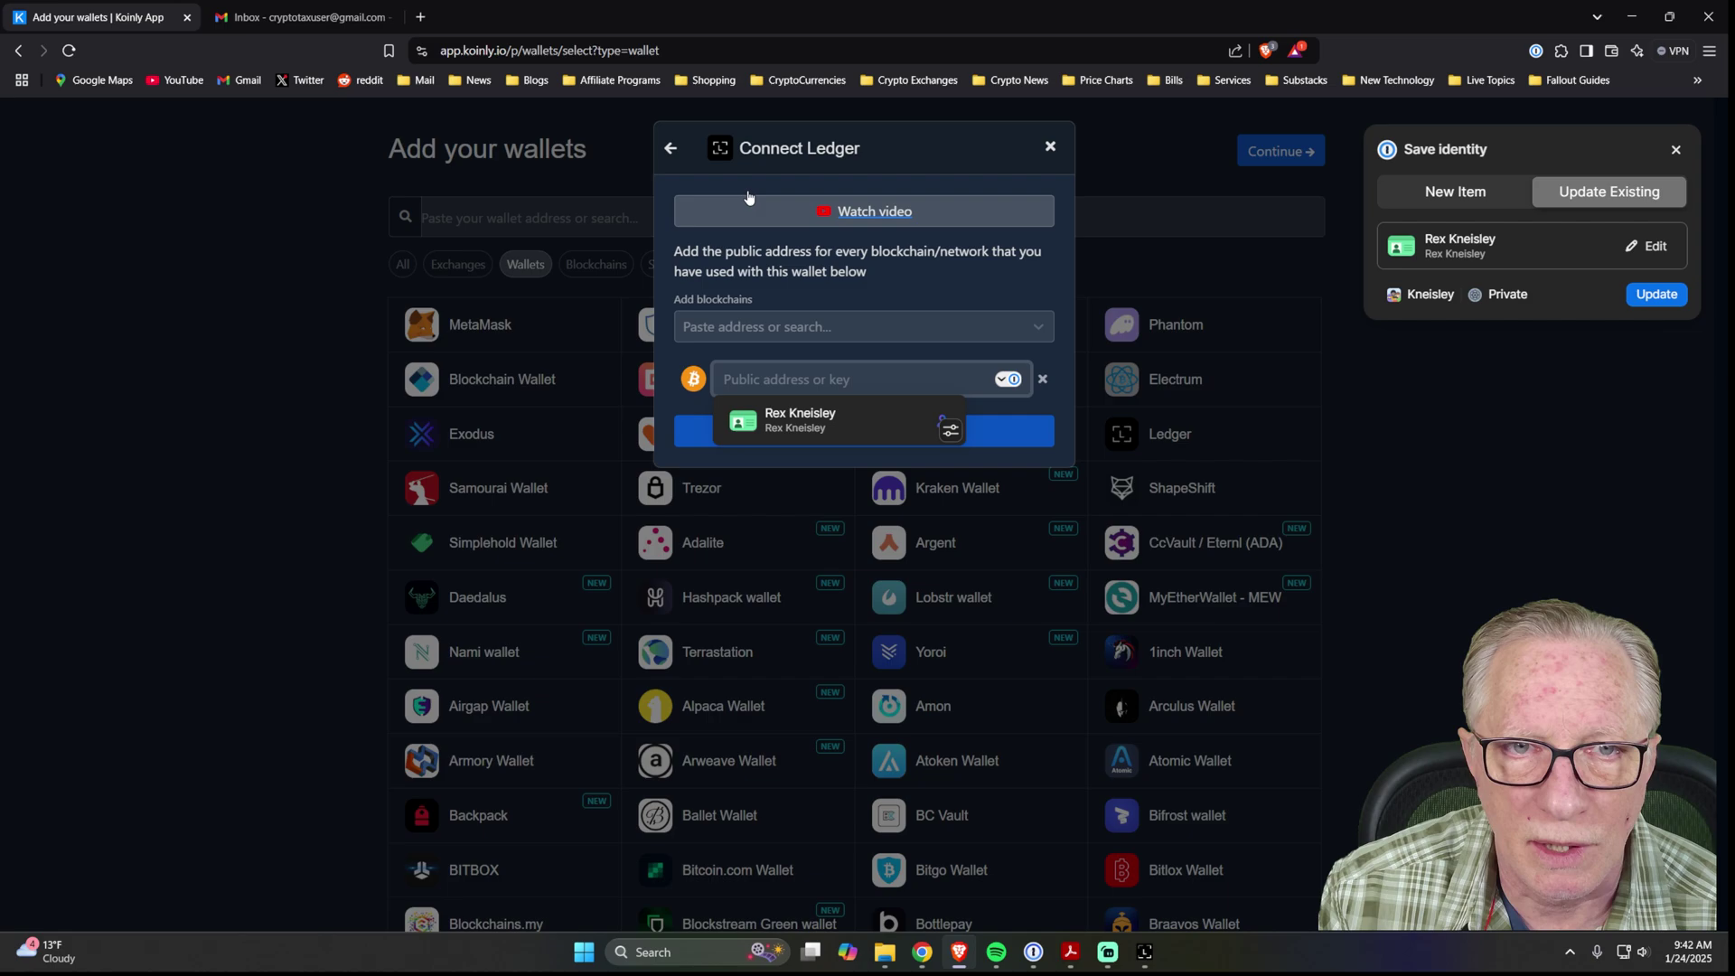
click(668, 151)
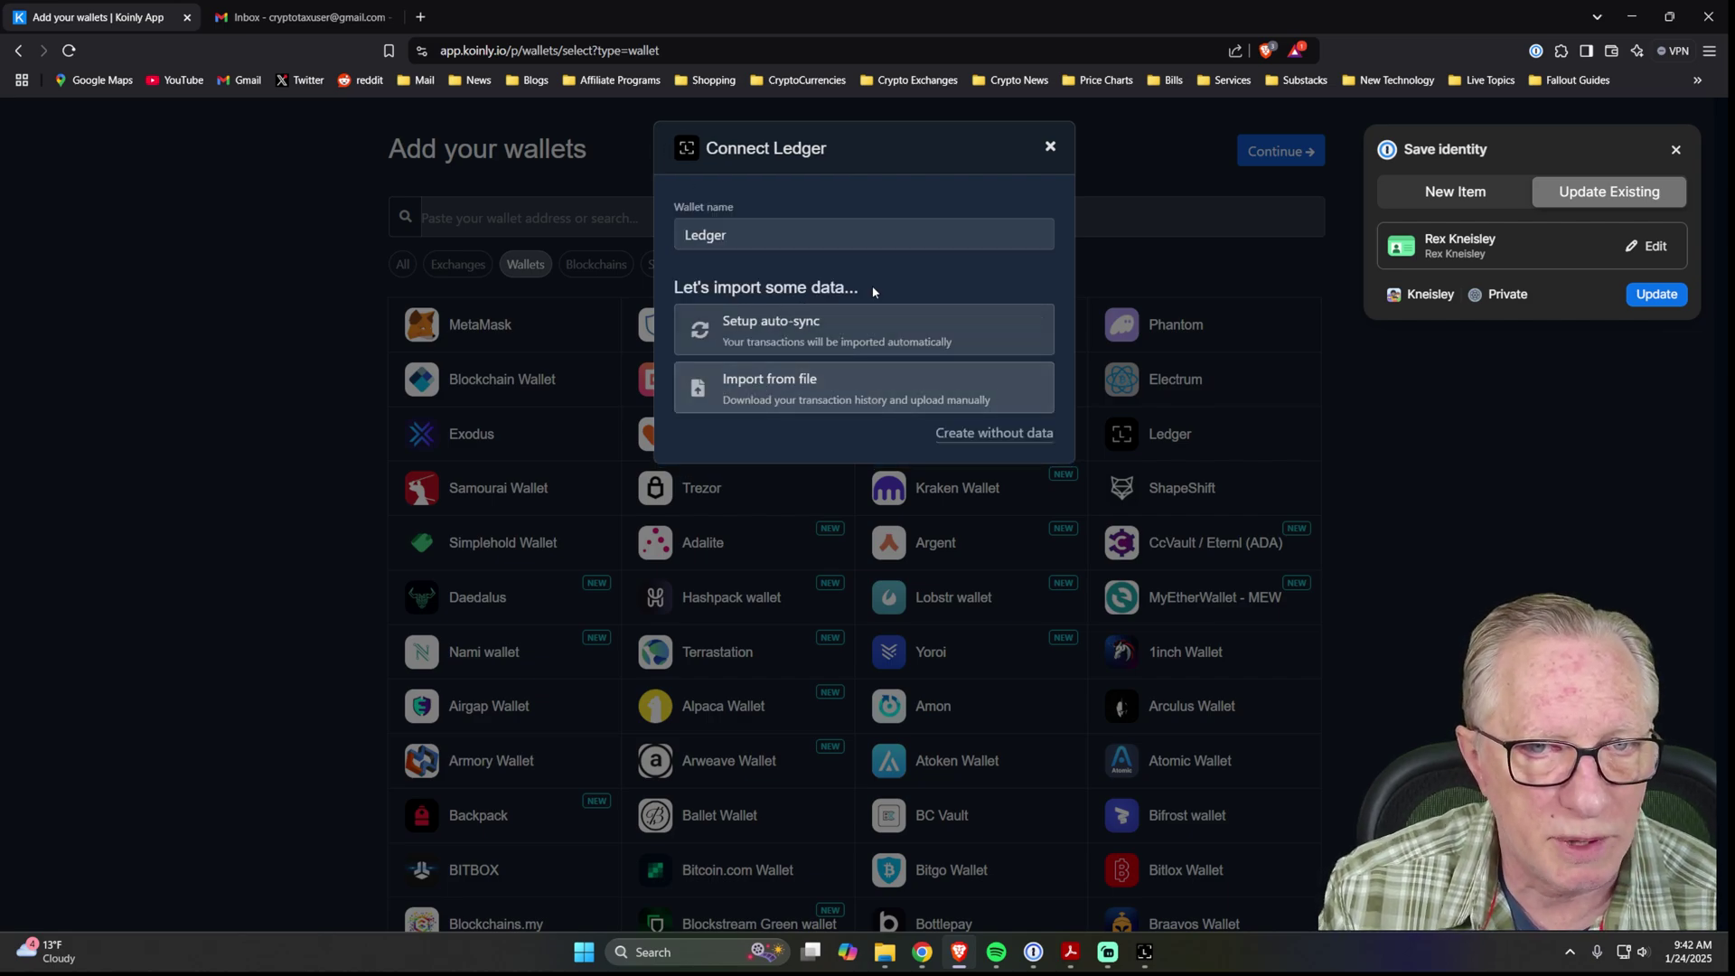
click(1050, 148)
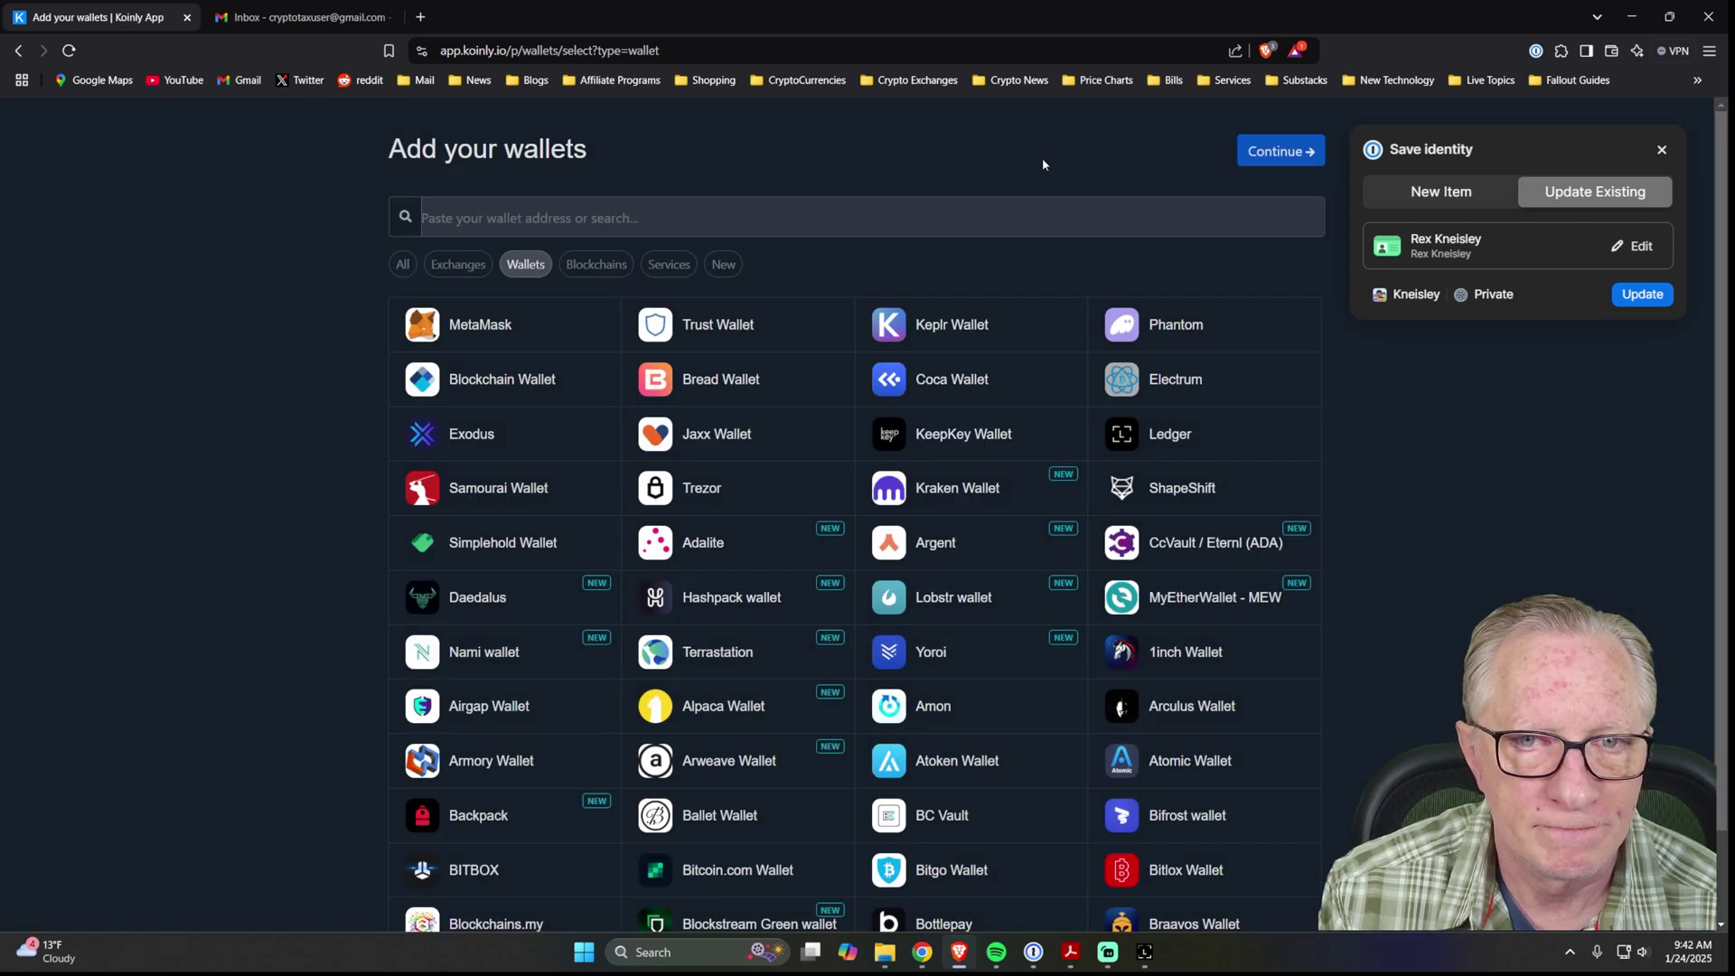
Copy the XRP Stax receive address in Ledger Live, skipping device verification.
click(1145, 951)
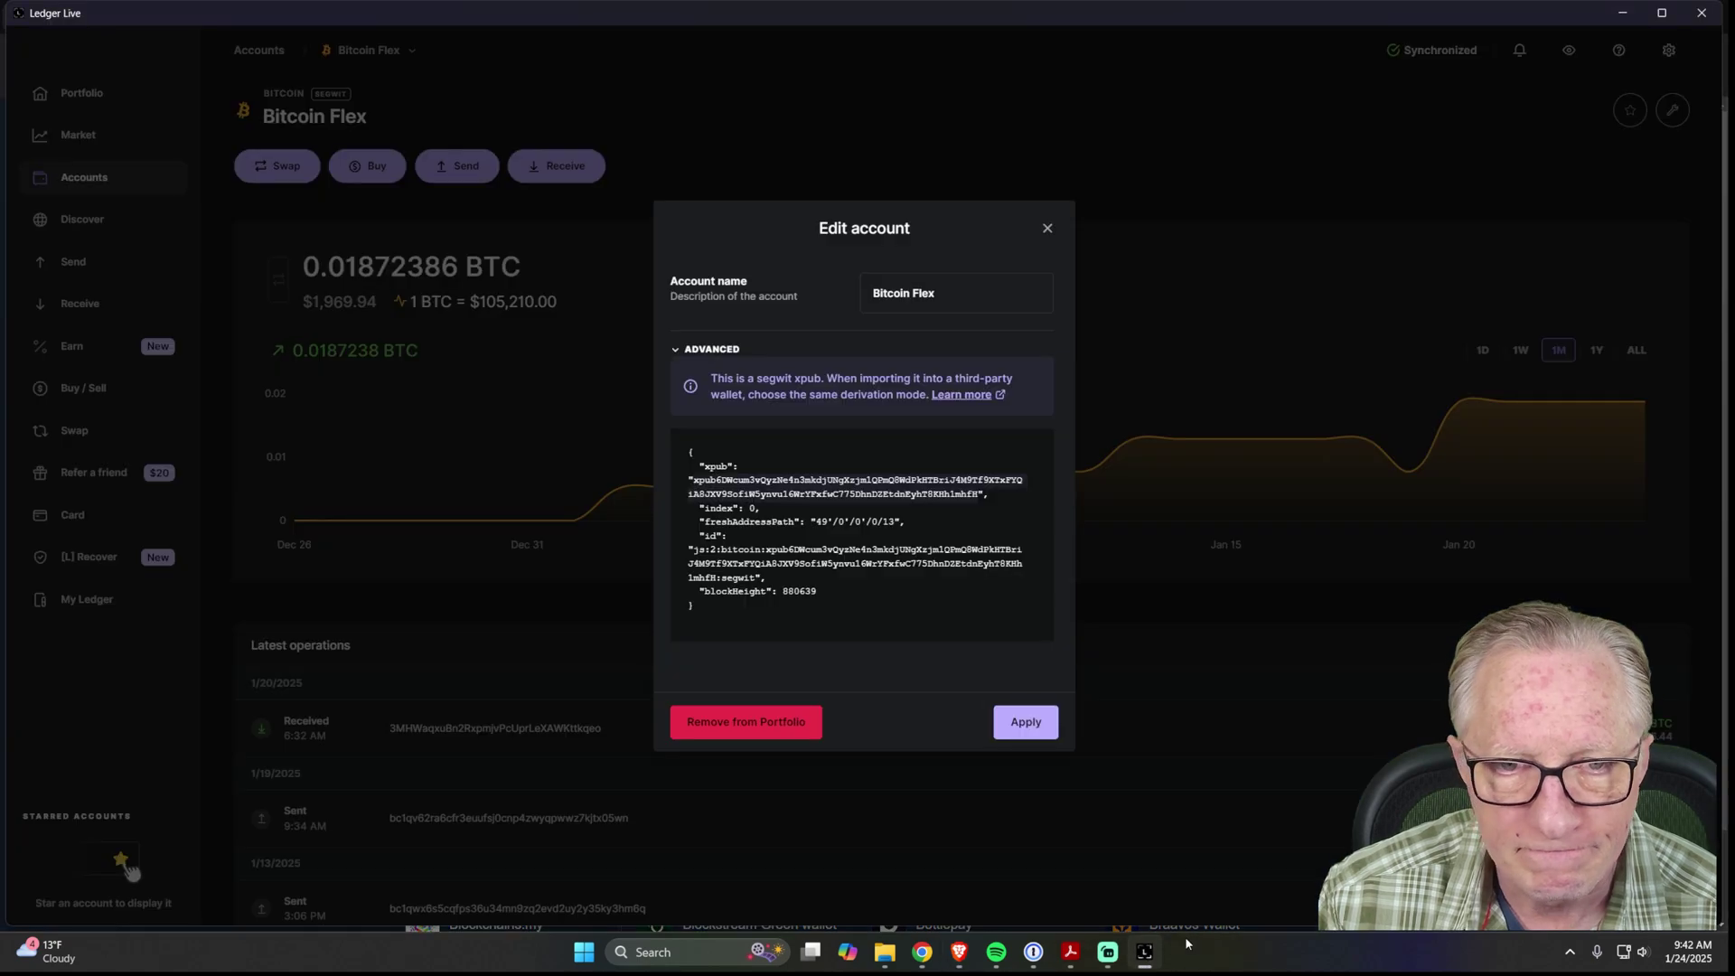
click(1047, 230)
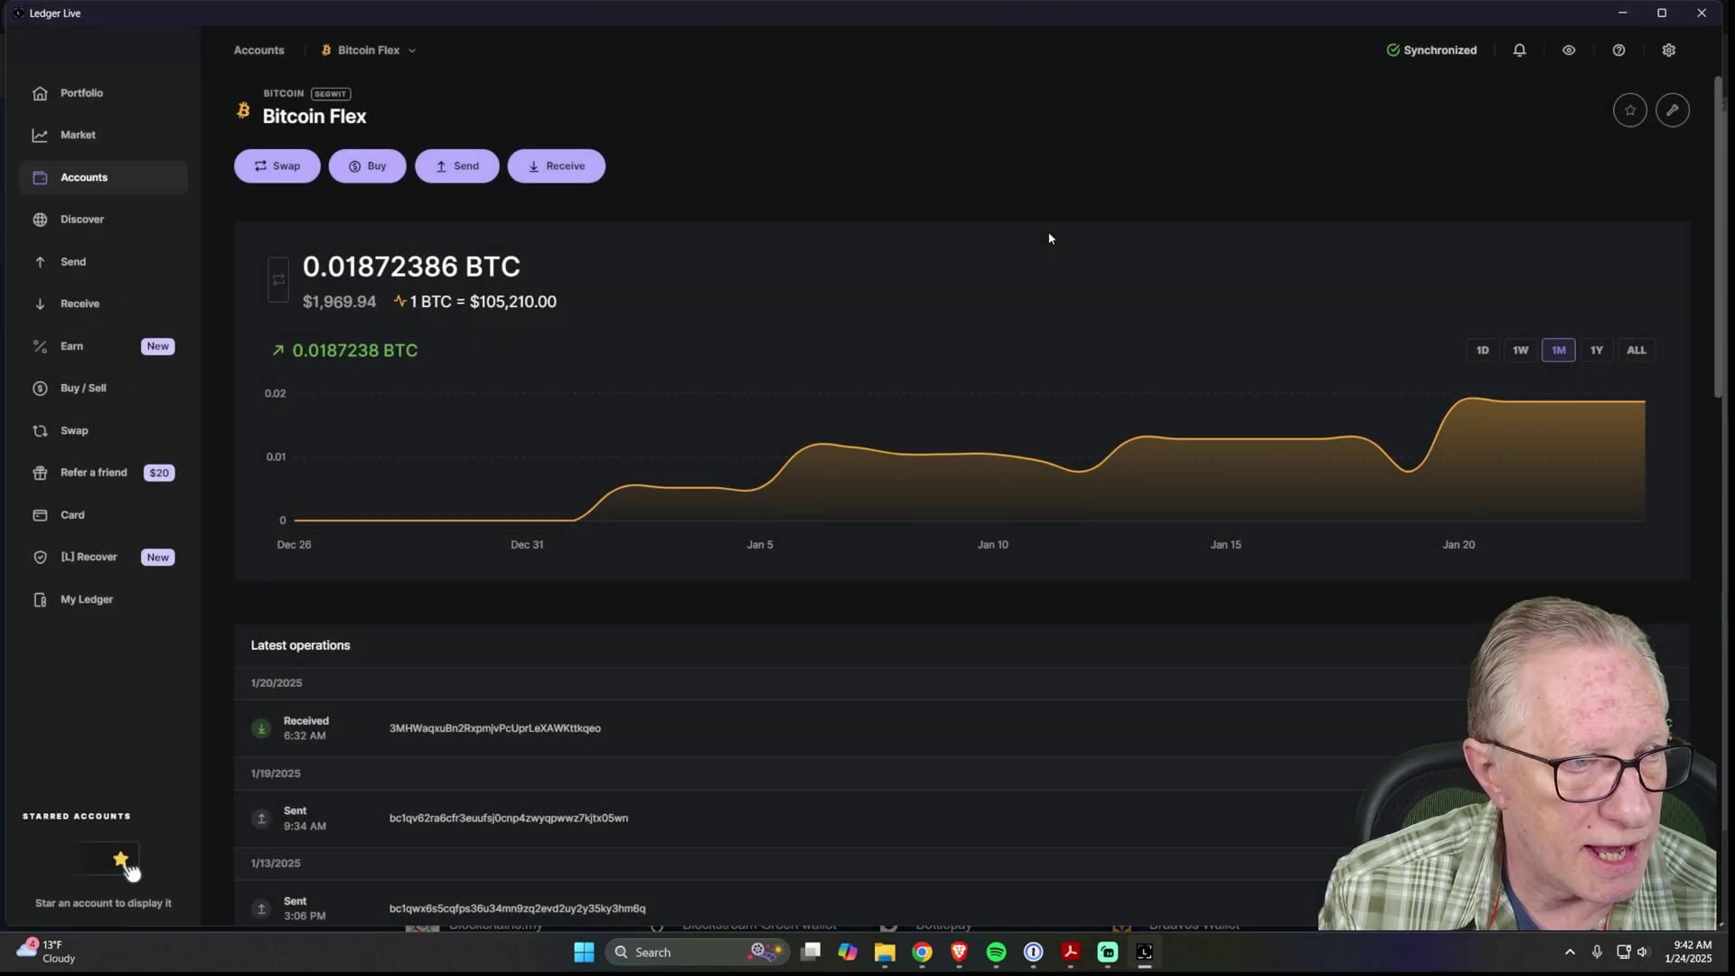
click(86, 180)
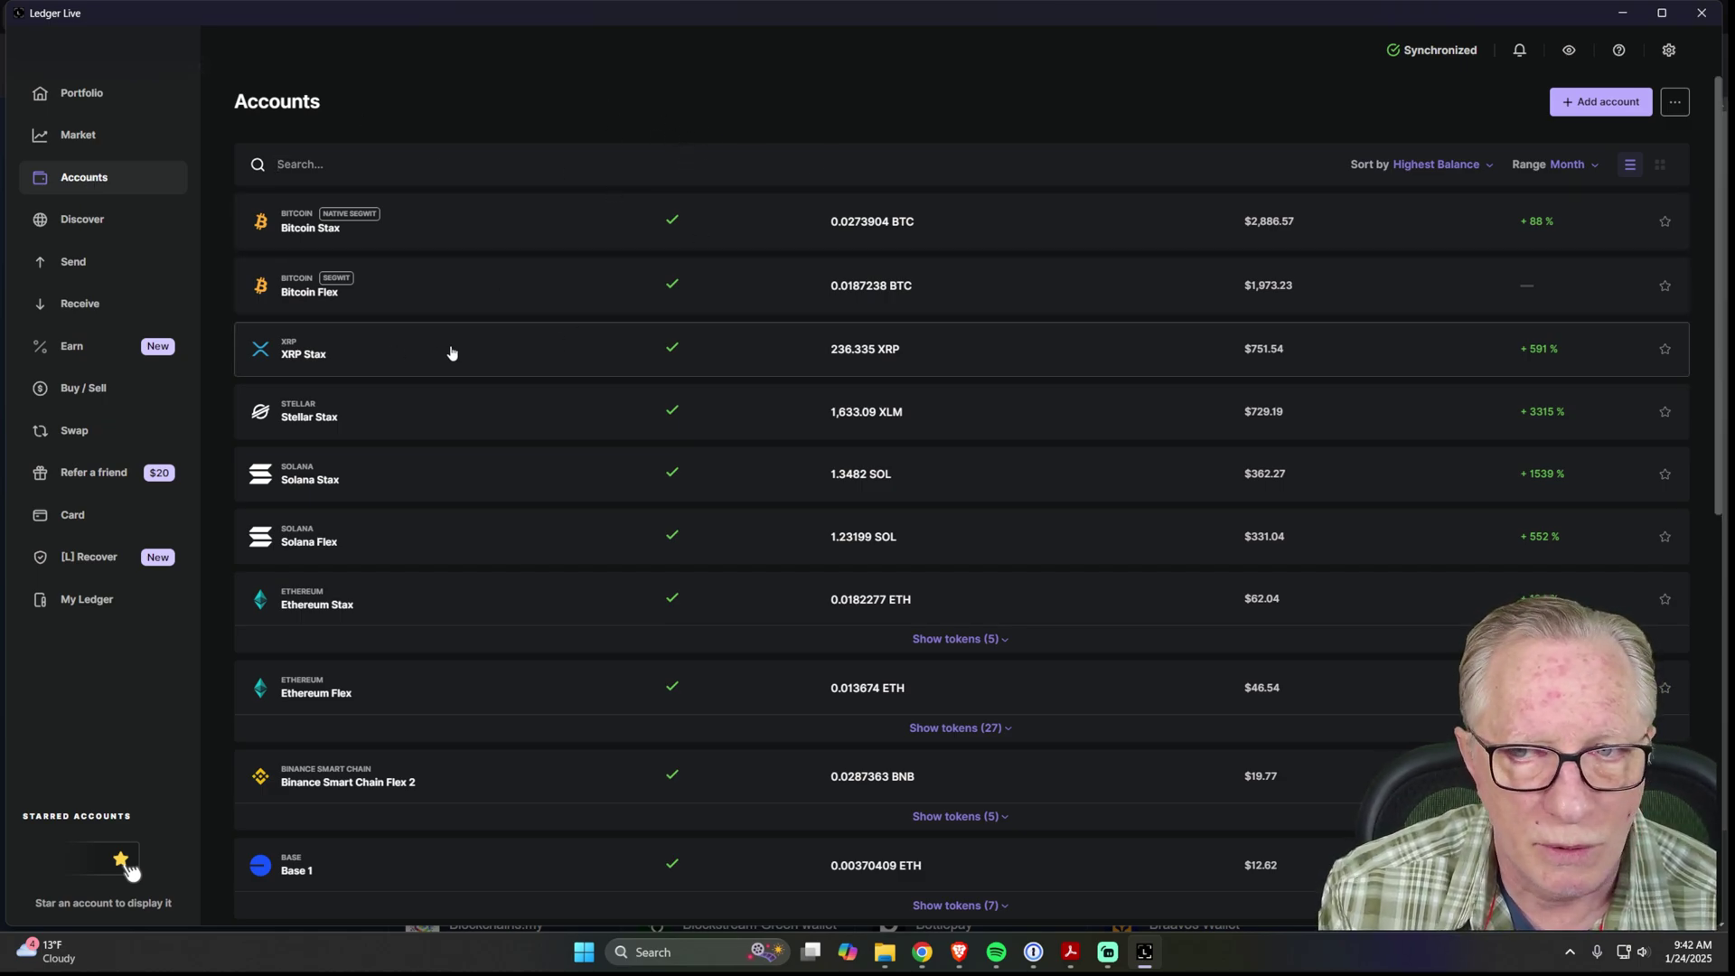
click(386, 358)
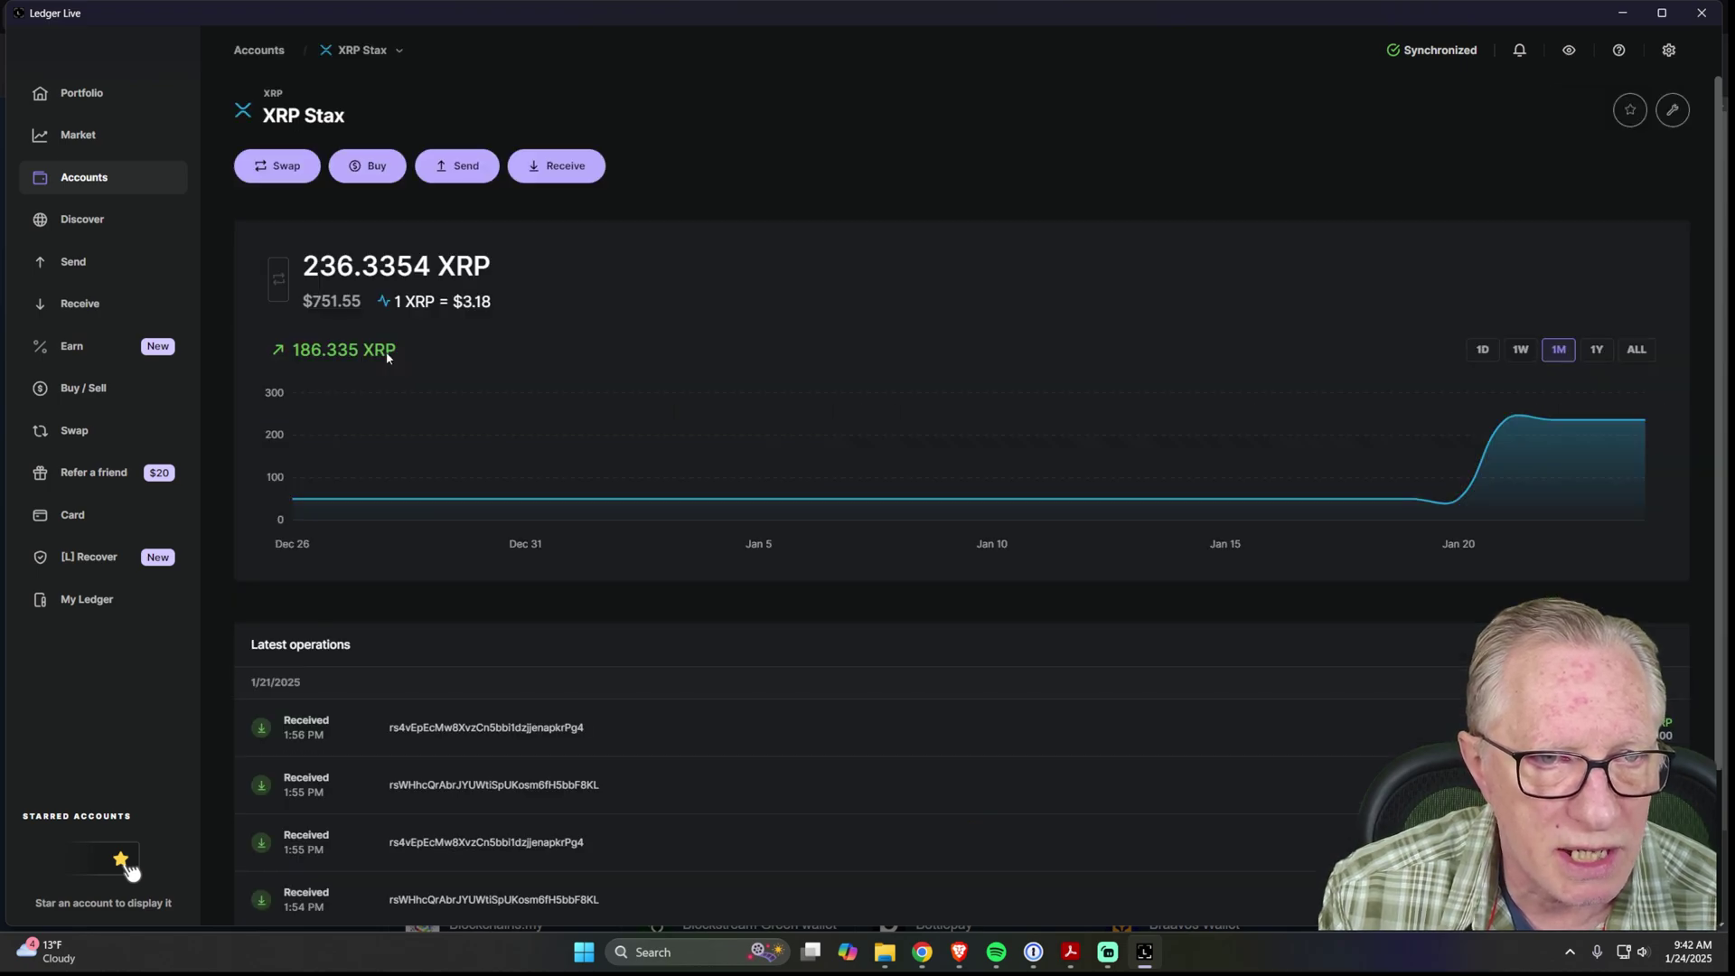
click(565, 172)
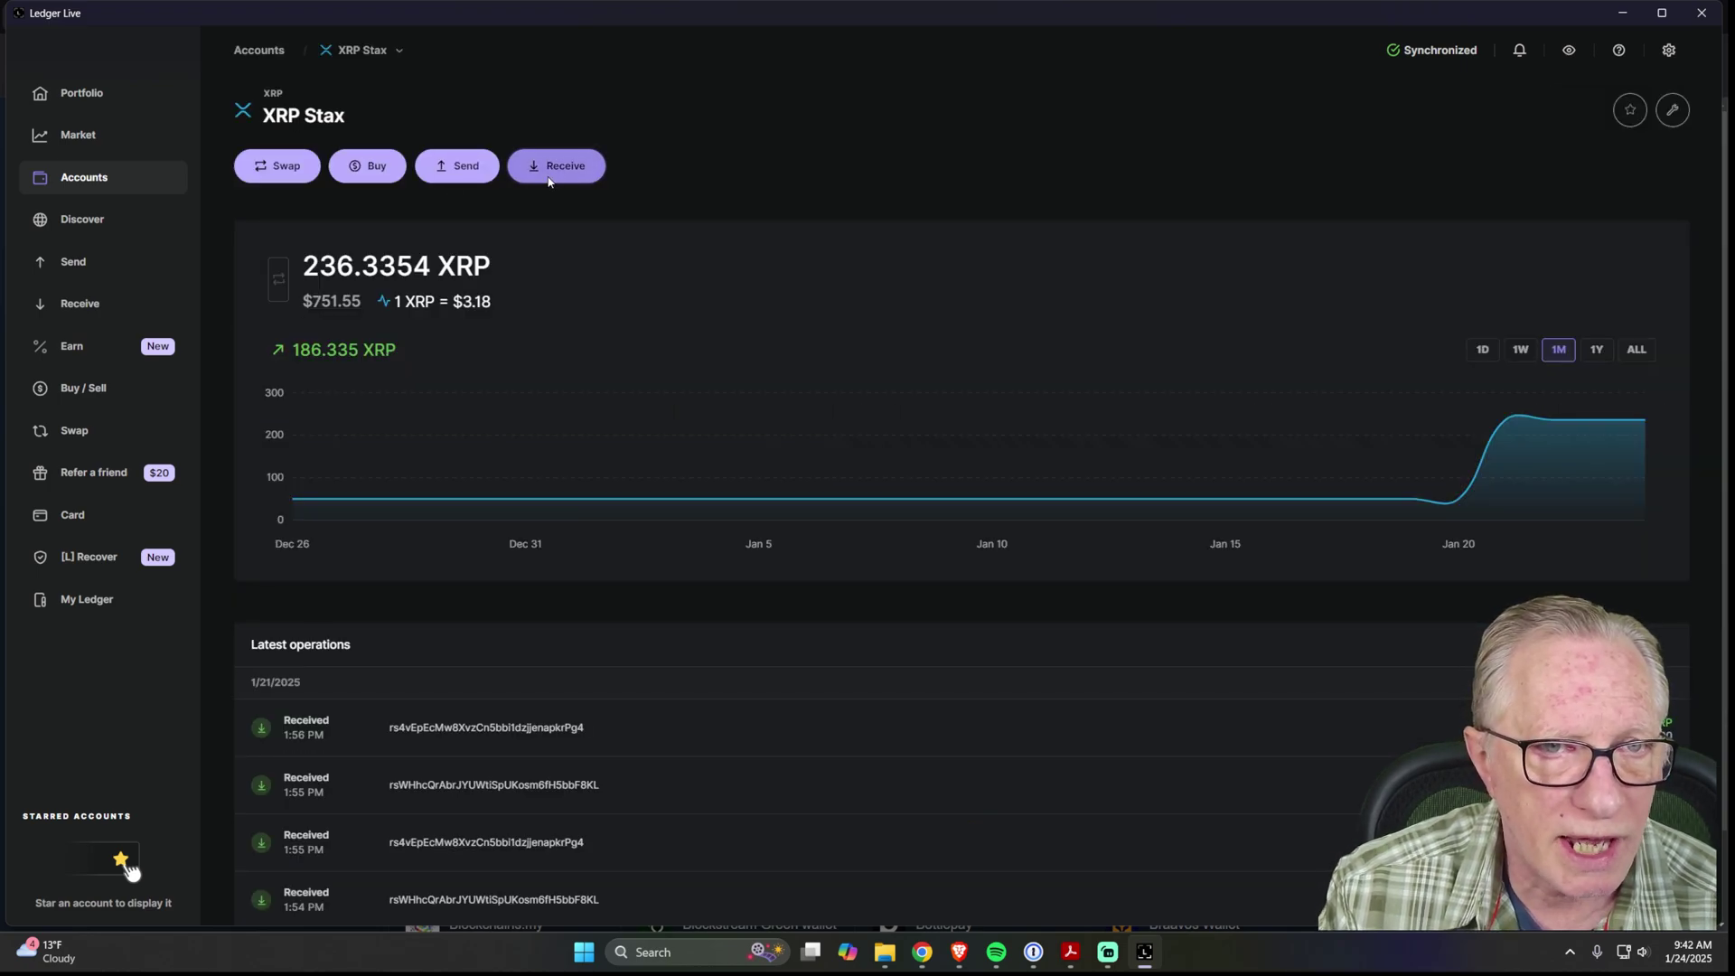
click(1016, 594)
click(998, 669)
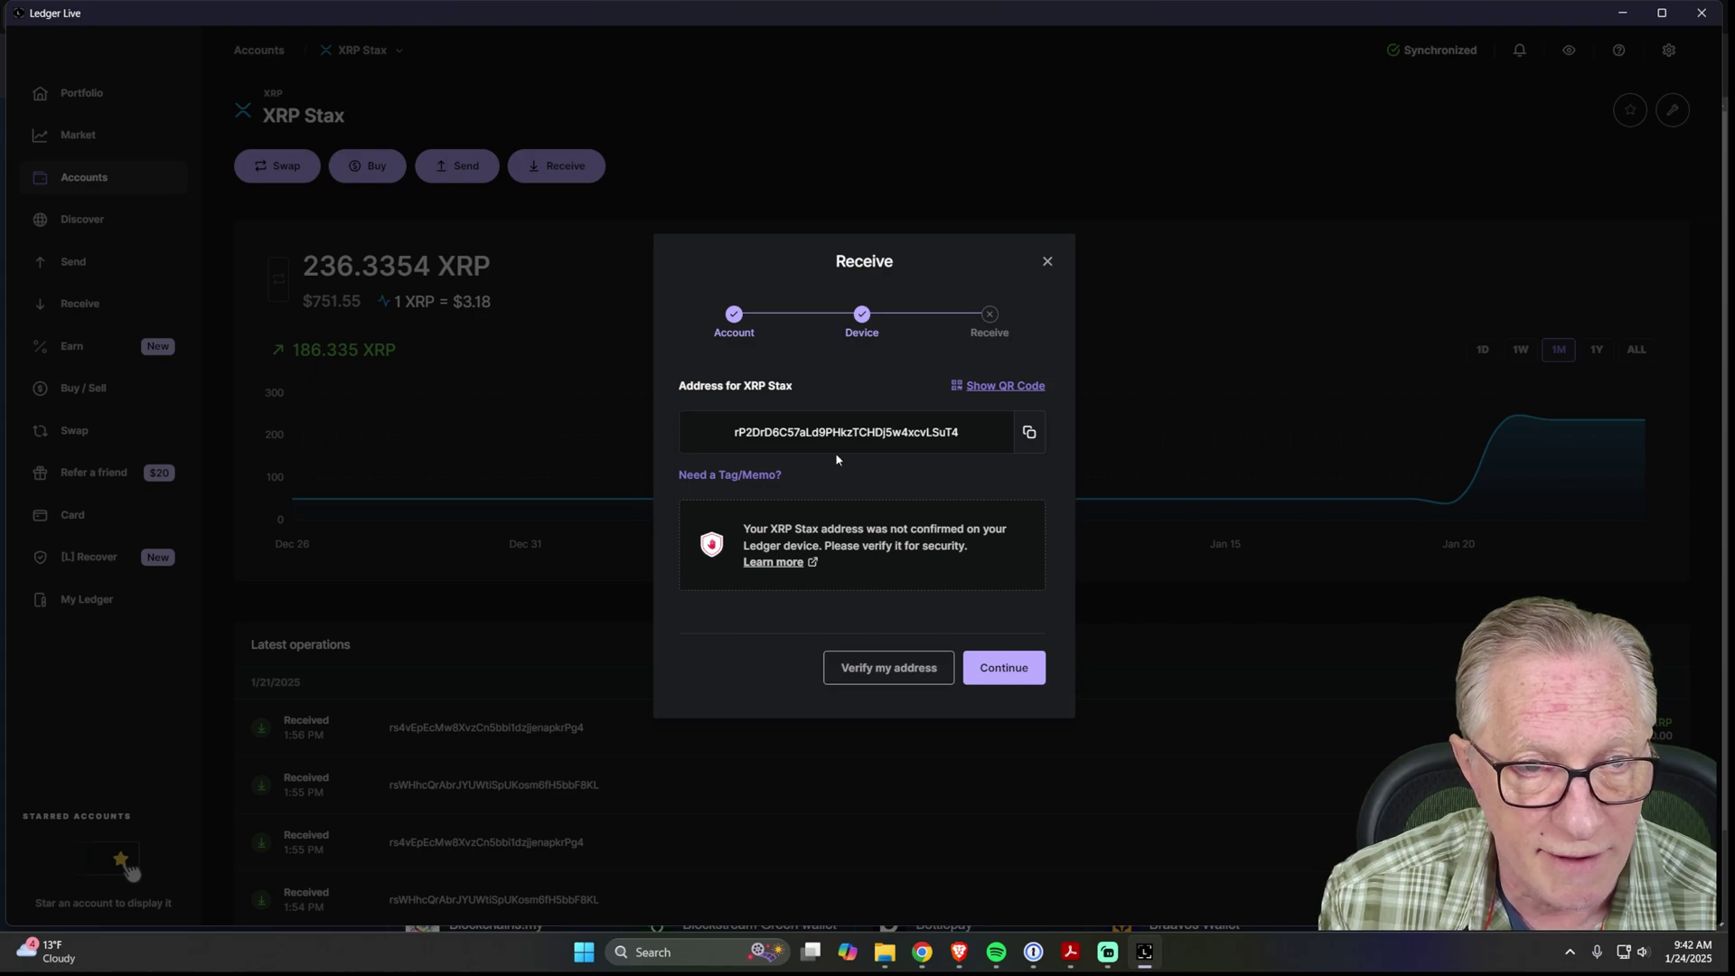
click(1030, 434)
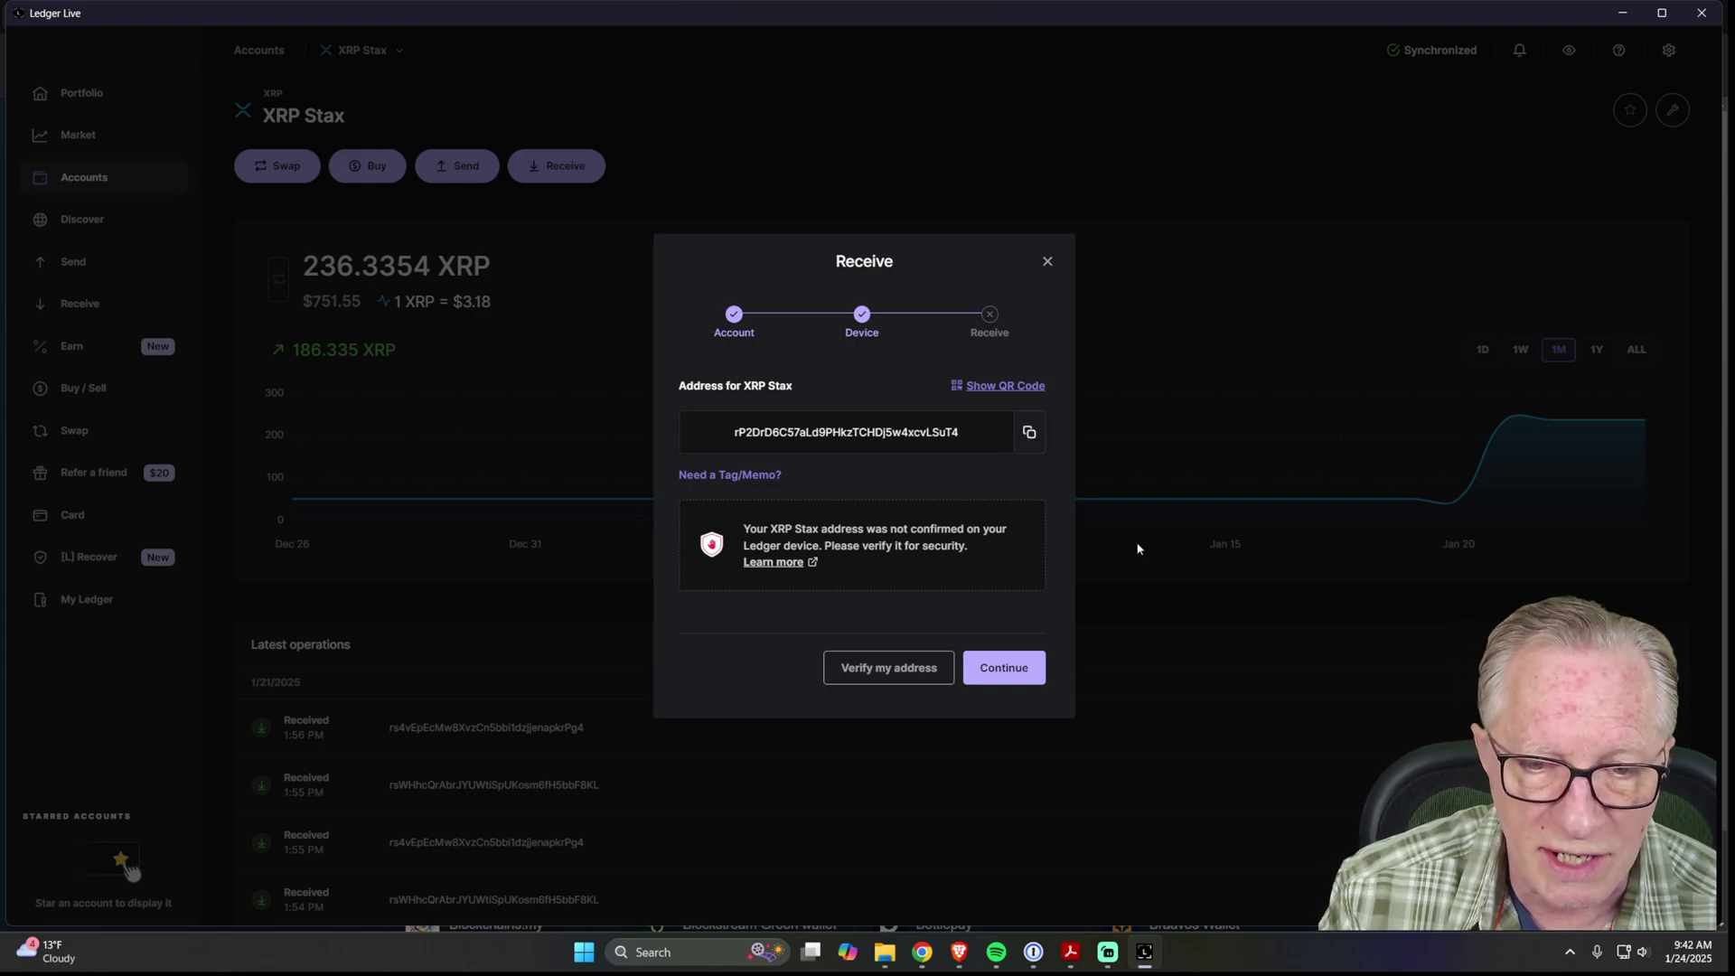
click(959, 951)
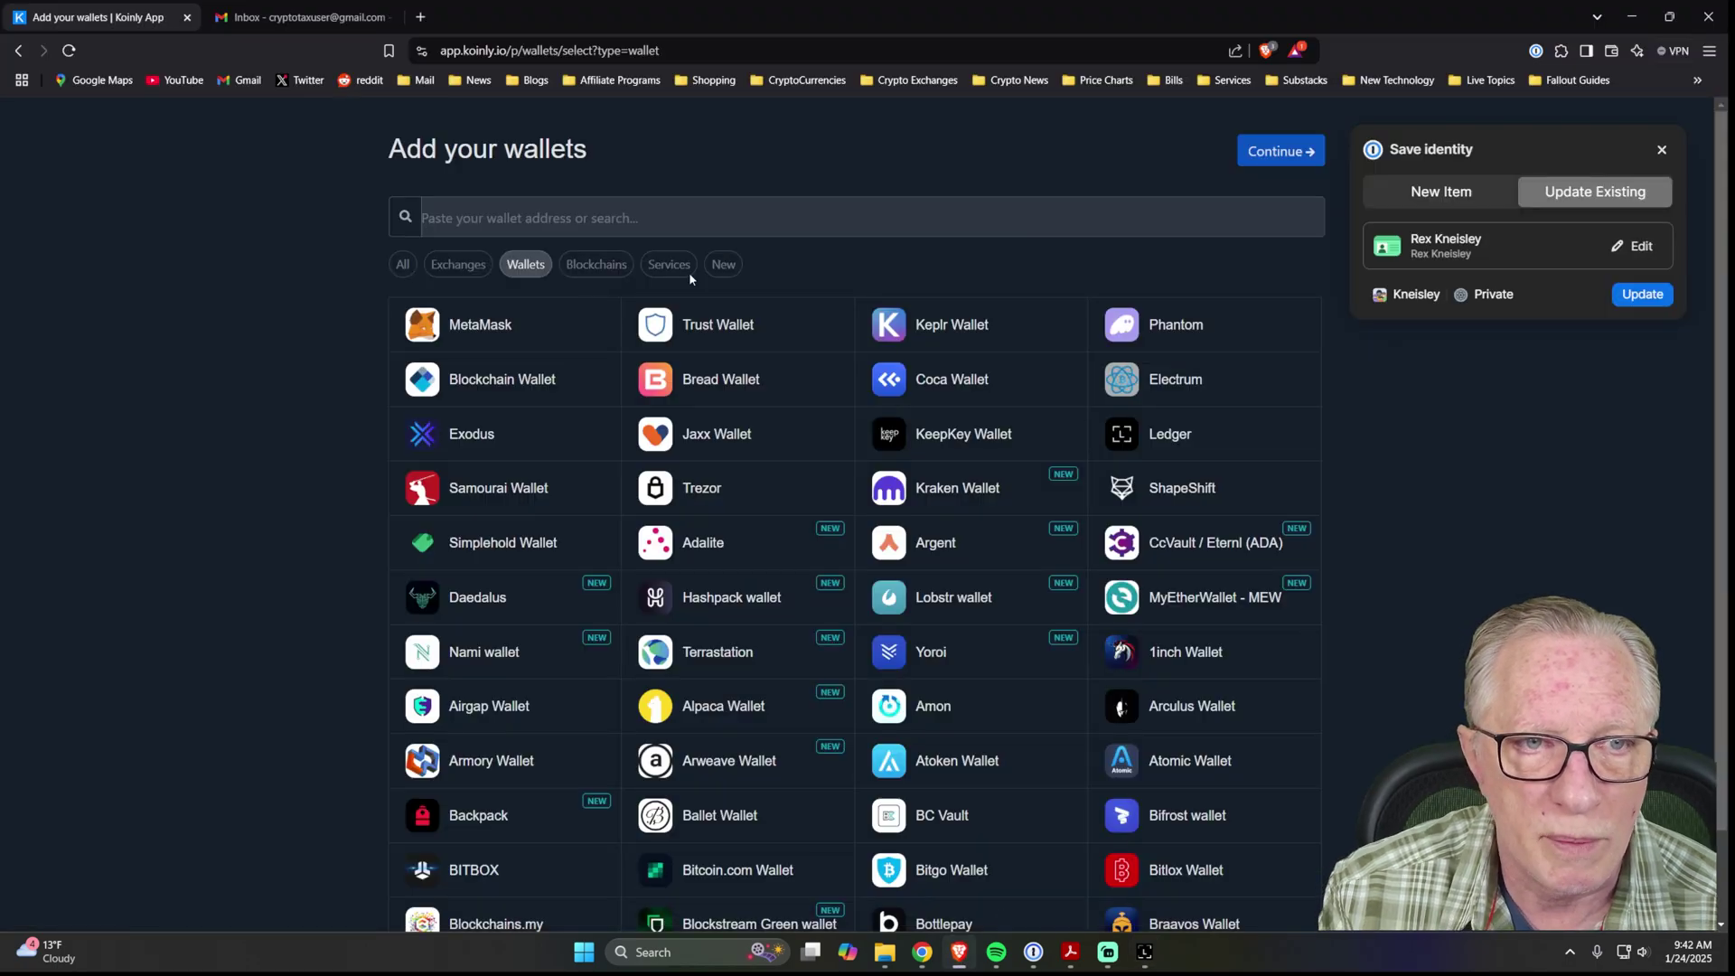
Search blockchains for 'xrp' and import the XRP Stax address as an XRPL (XRP) wallet.
click(515, 216)
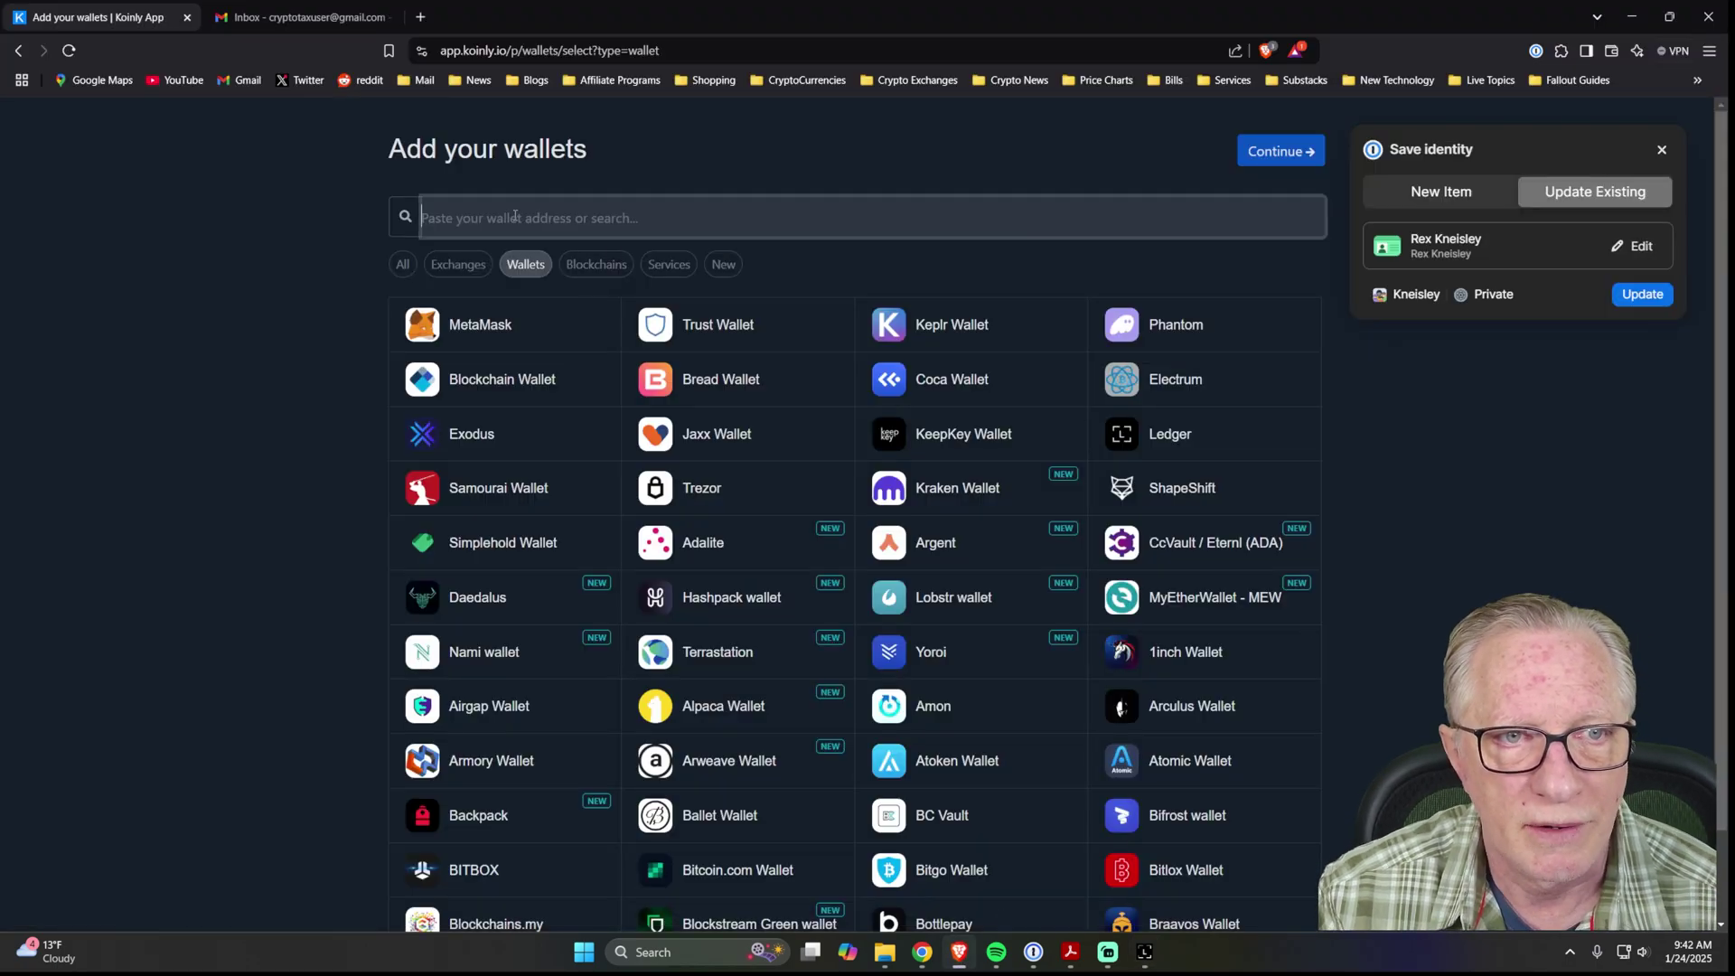
click(605, 267)
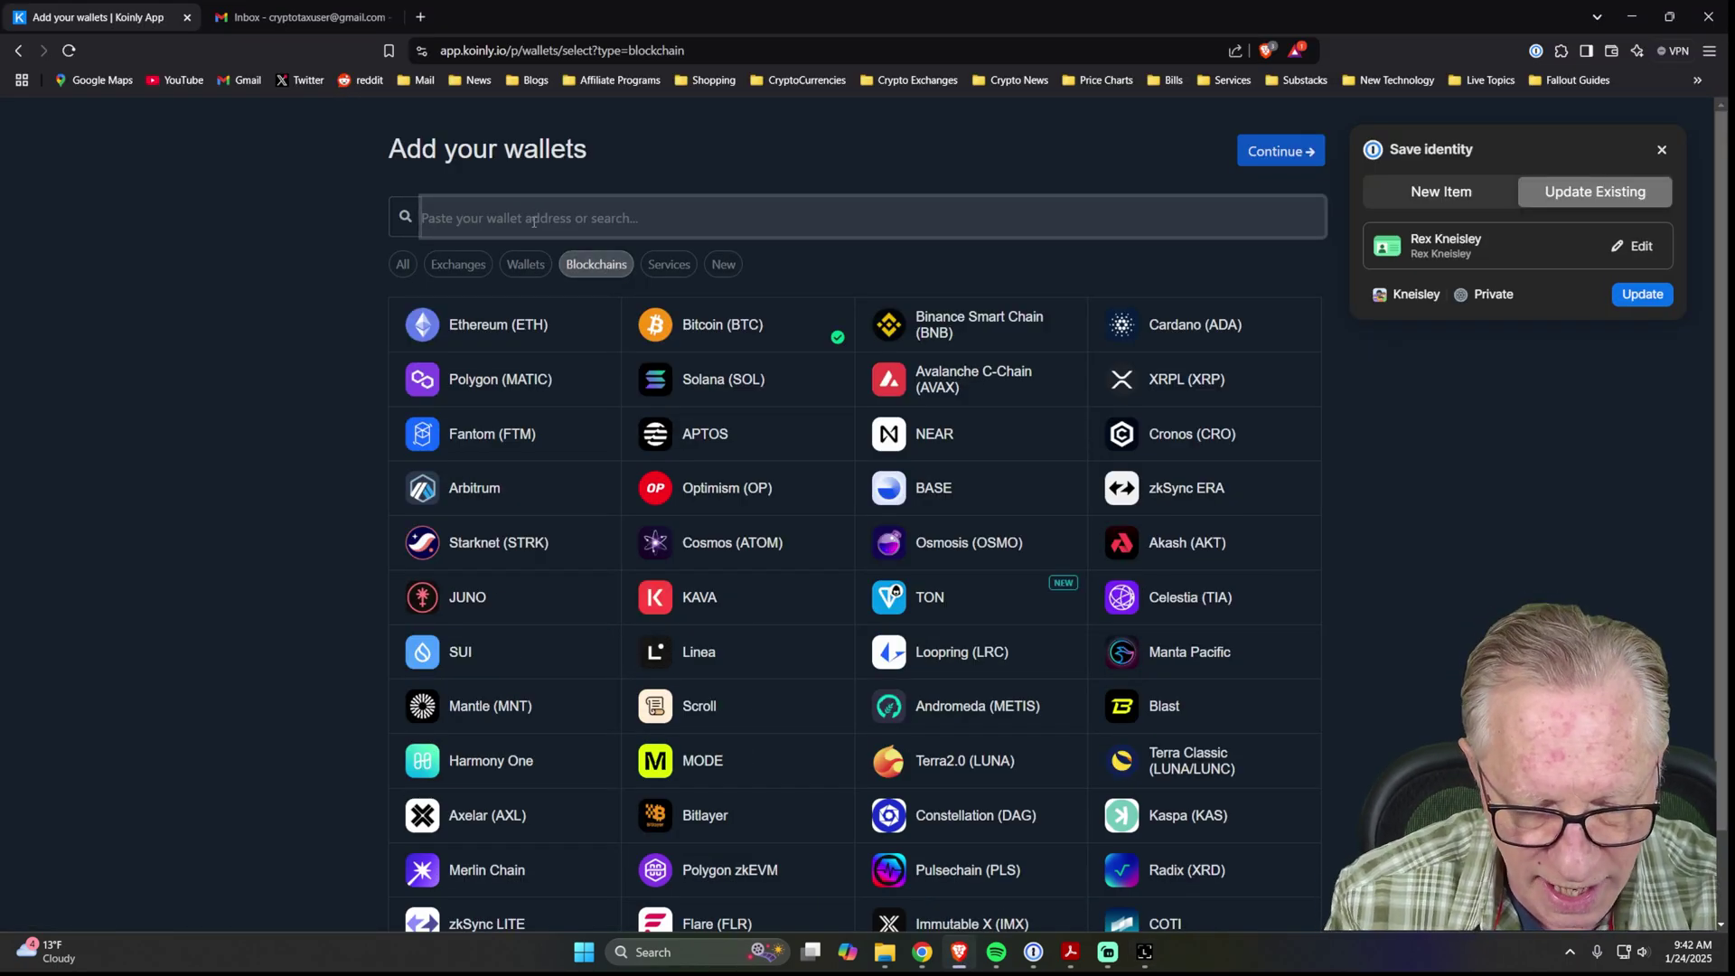
text(xrp)
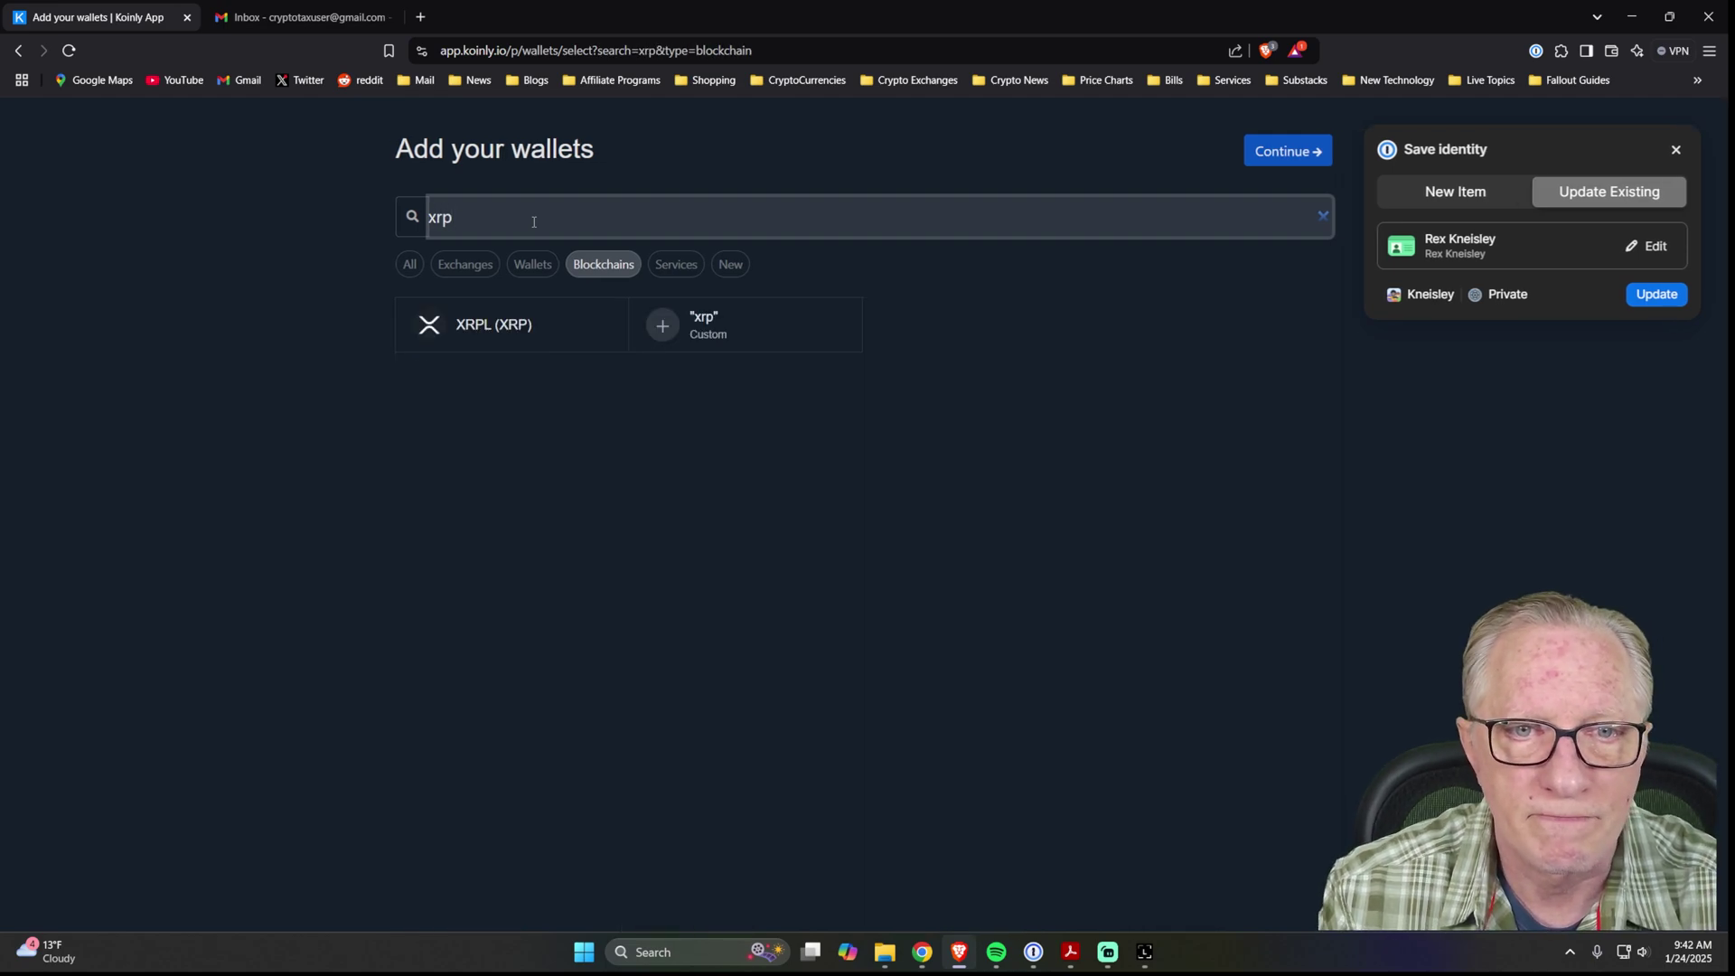
click(468, 326)
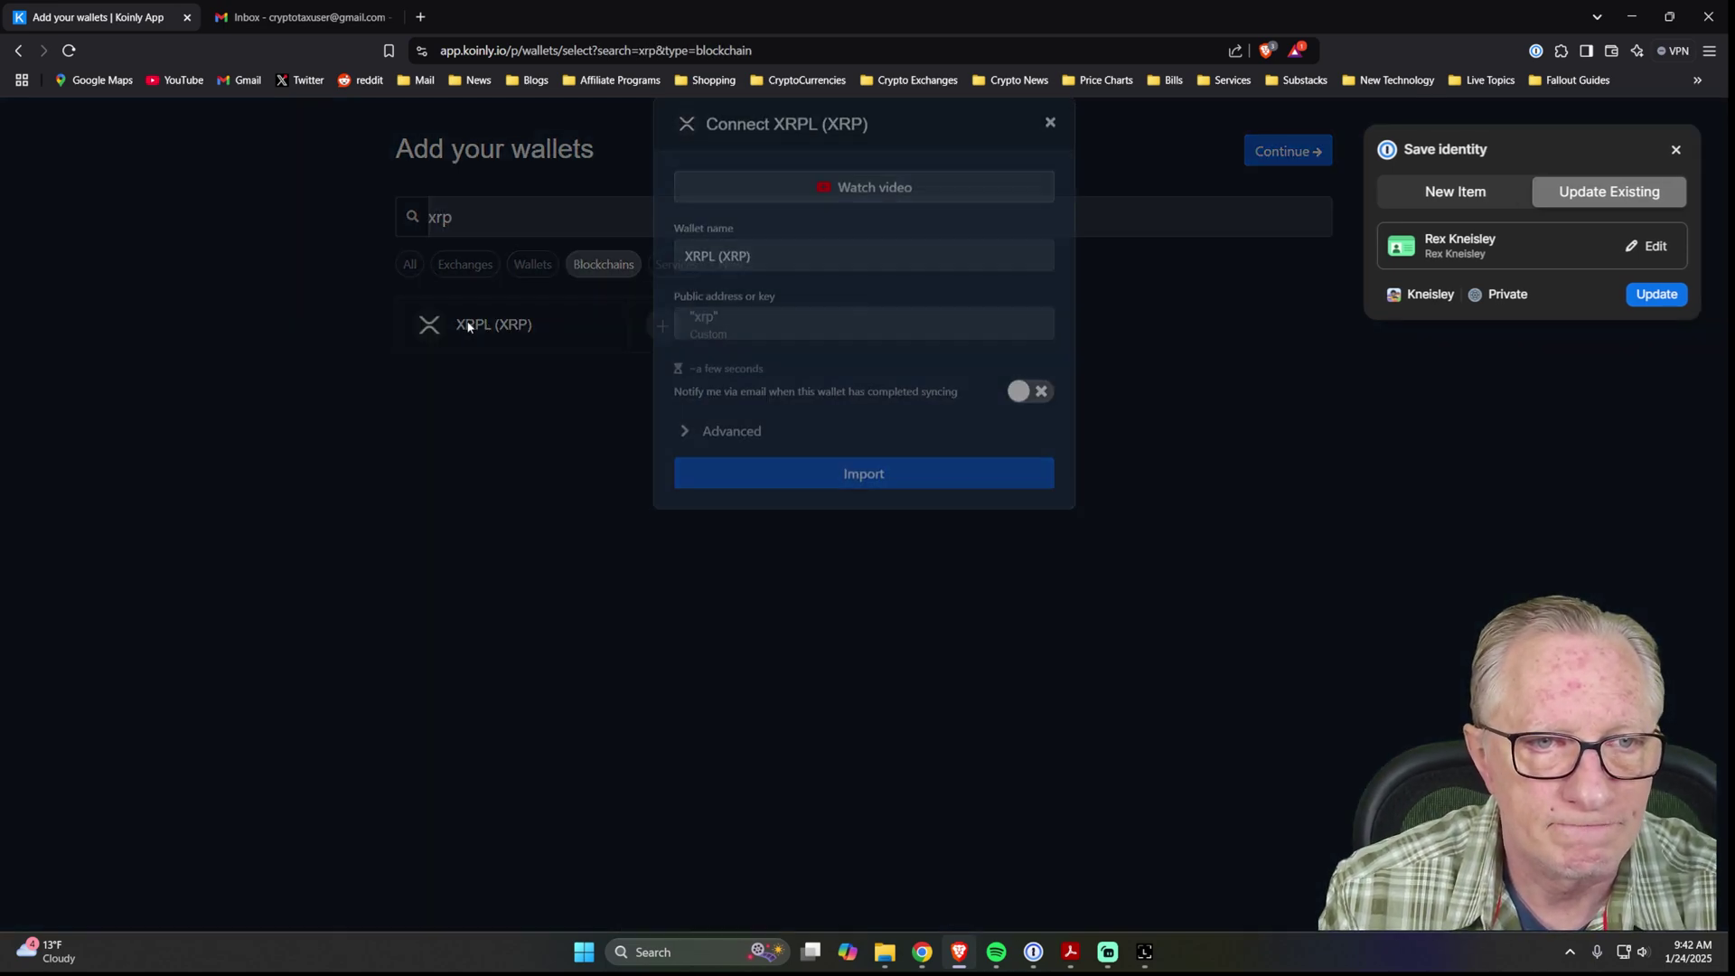
click(701, 350)
right_click(701, 349)
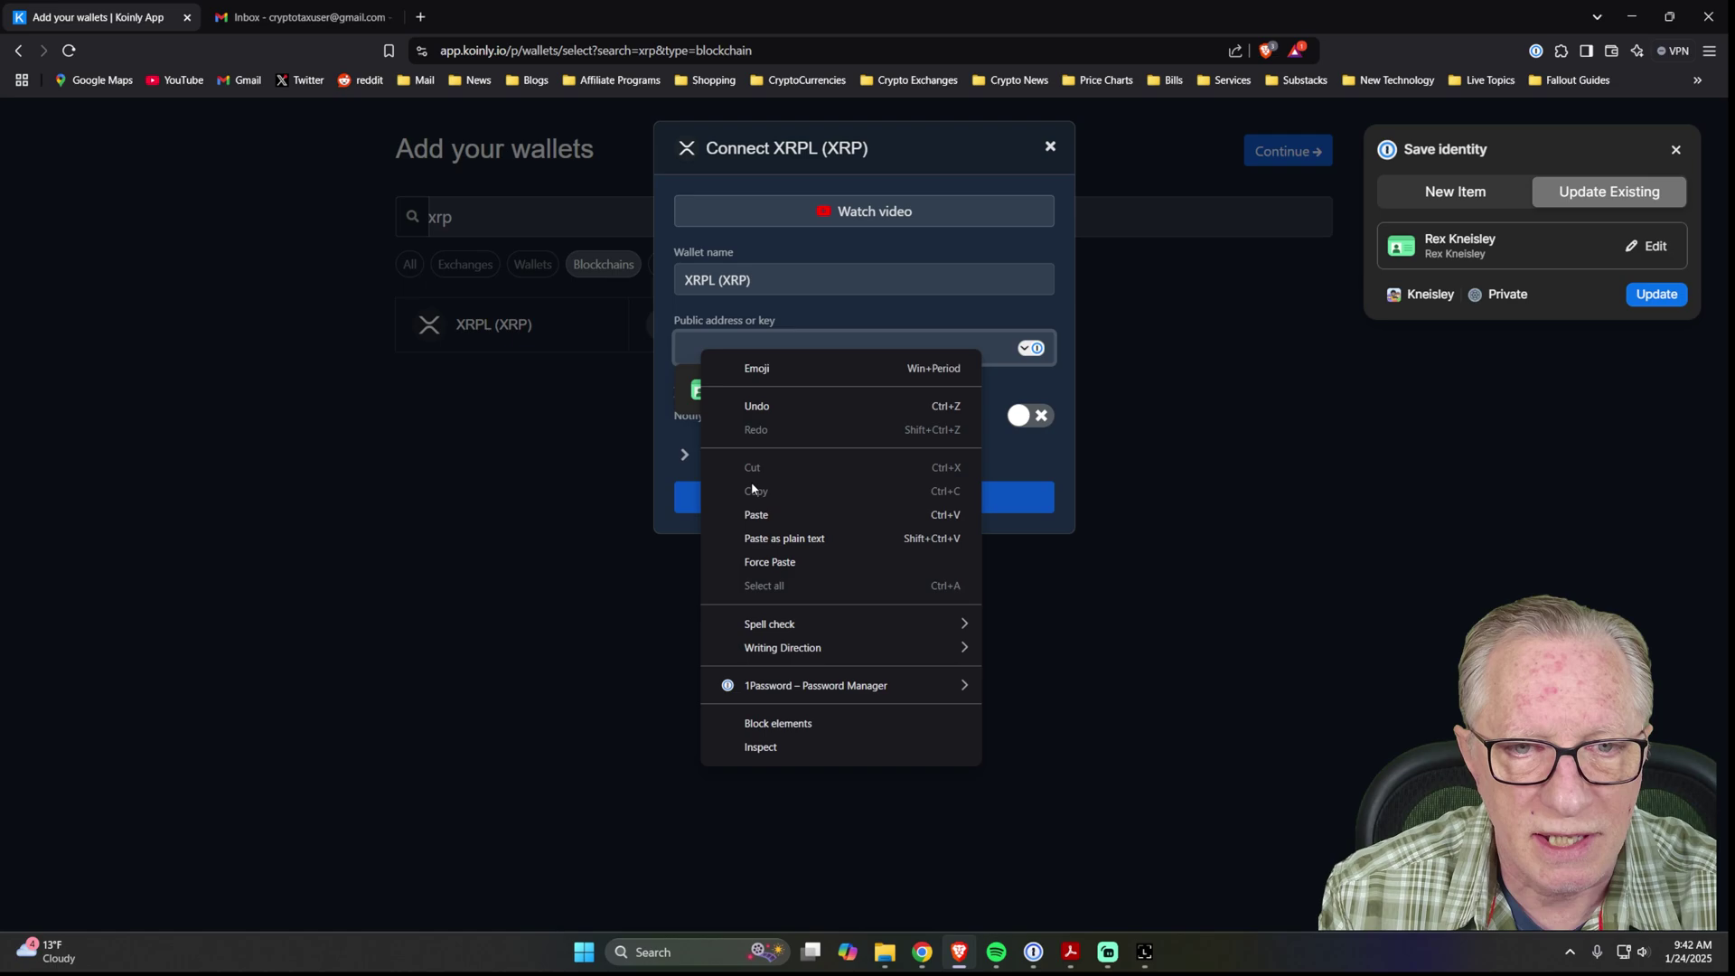
click(758, 509)
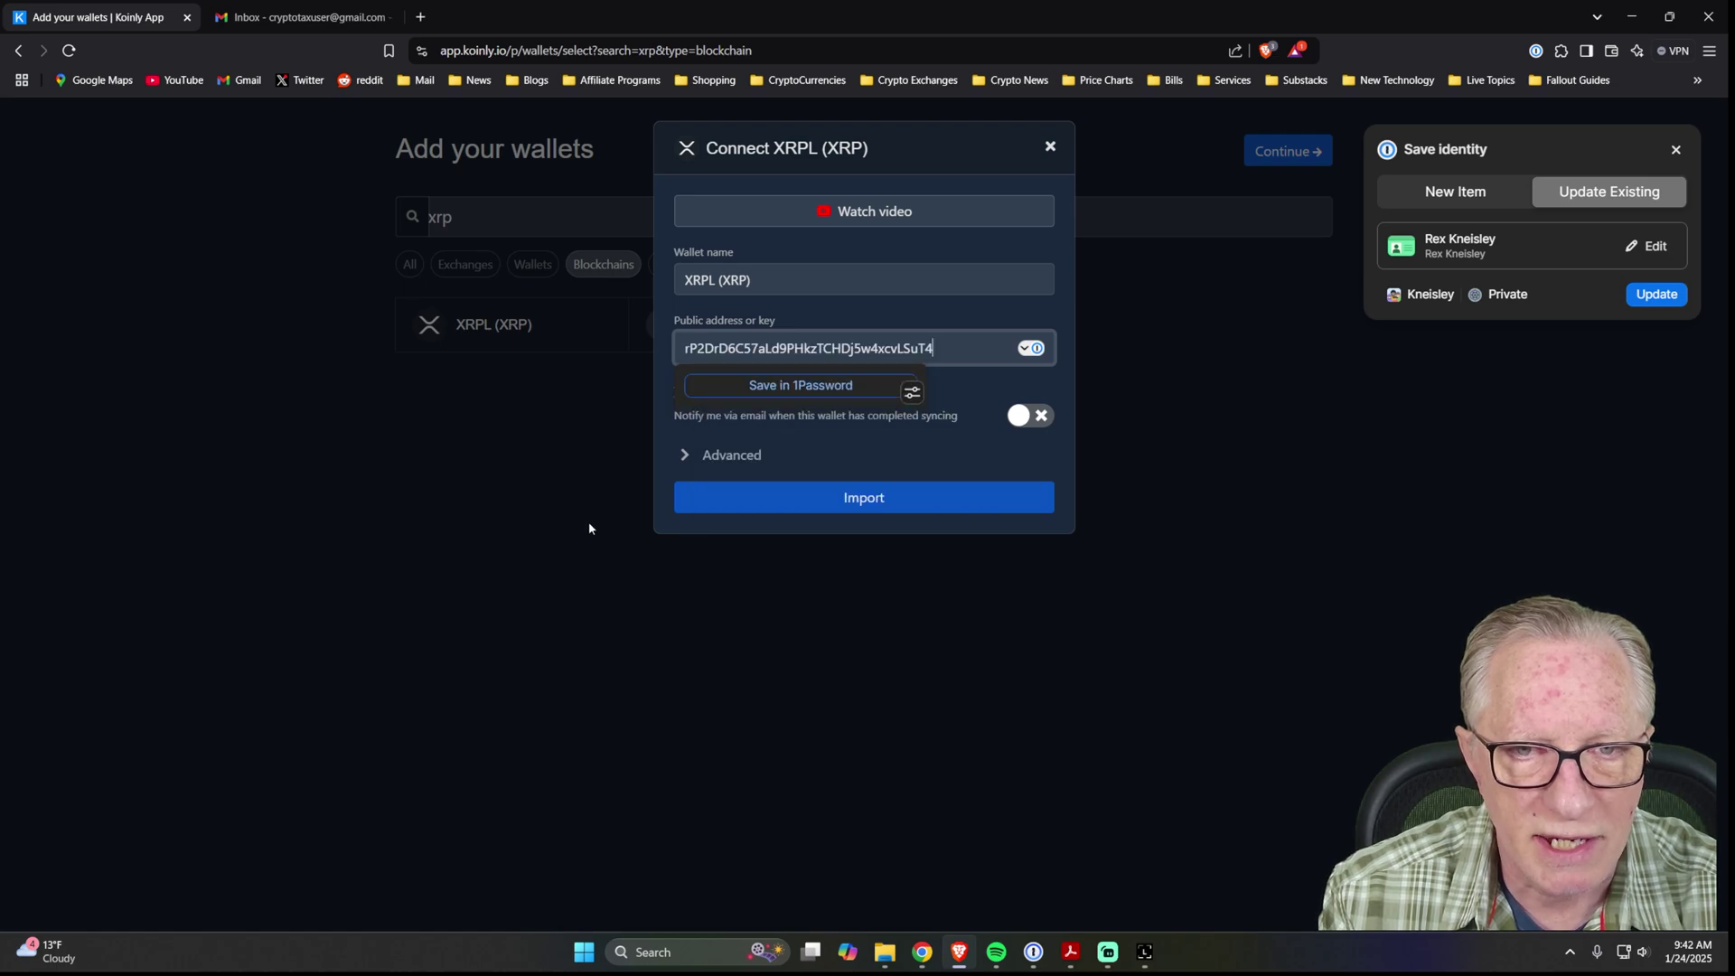
click(883, 504)
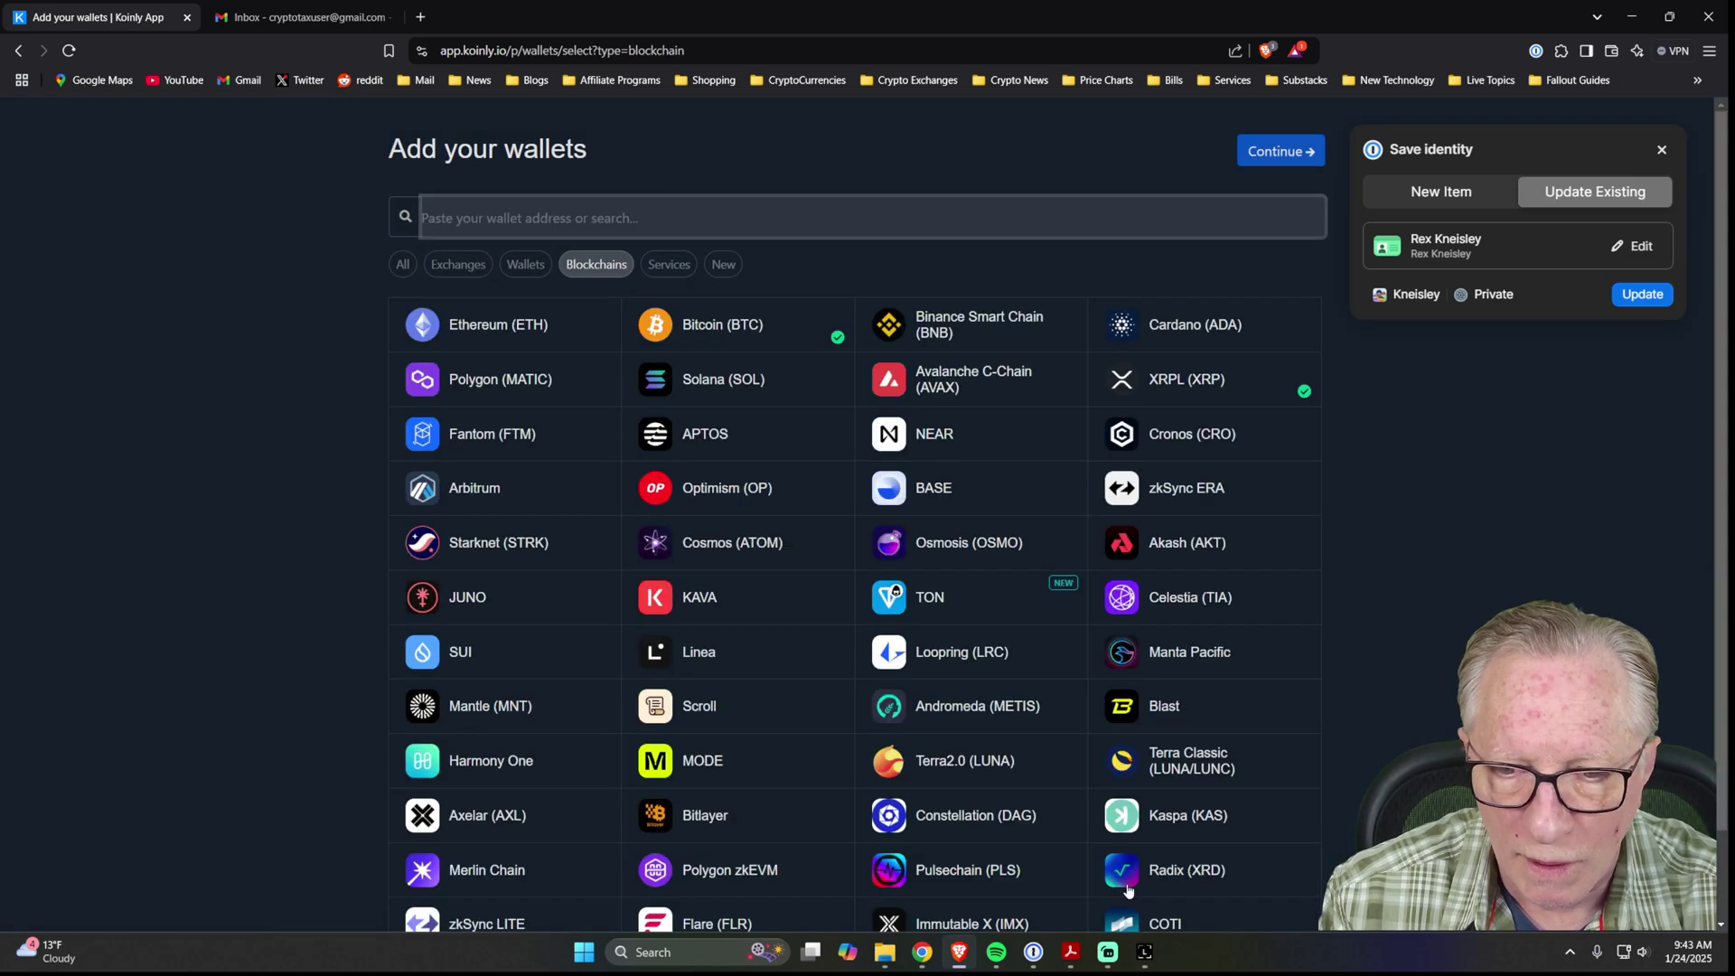
Copy the Stellar Stax account's receive address in Ledger Live without connecting the device, then return to Koinly.
click(1145, 951)
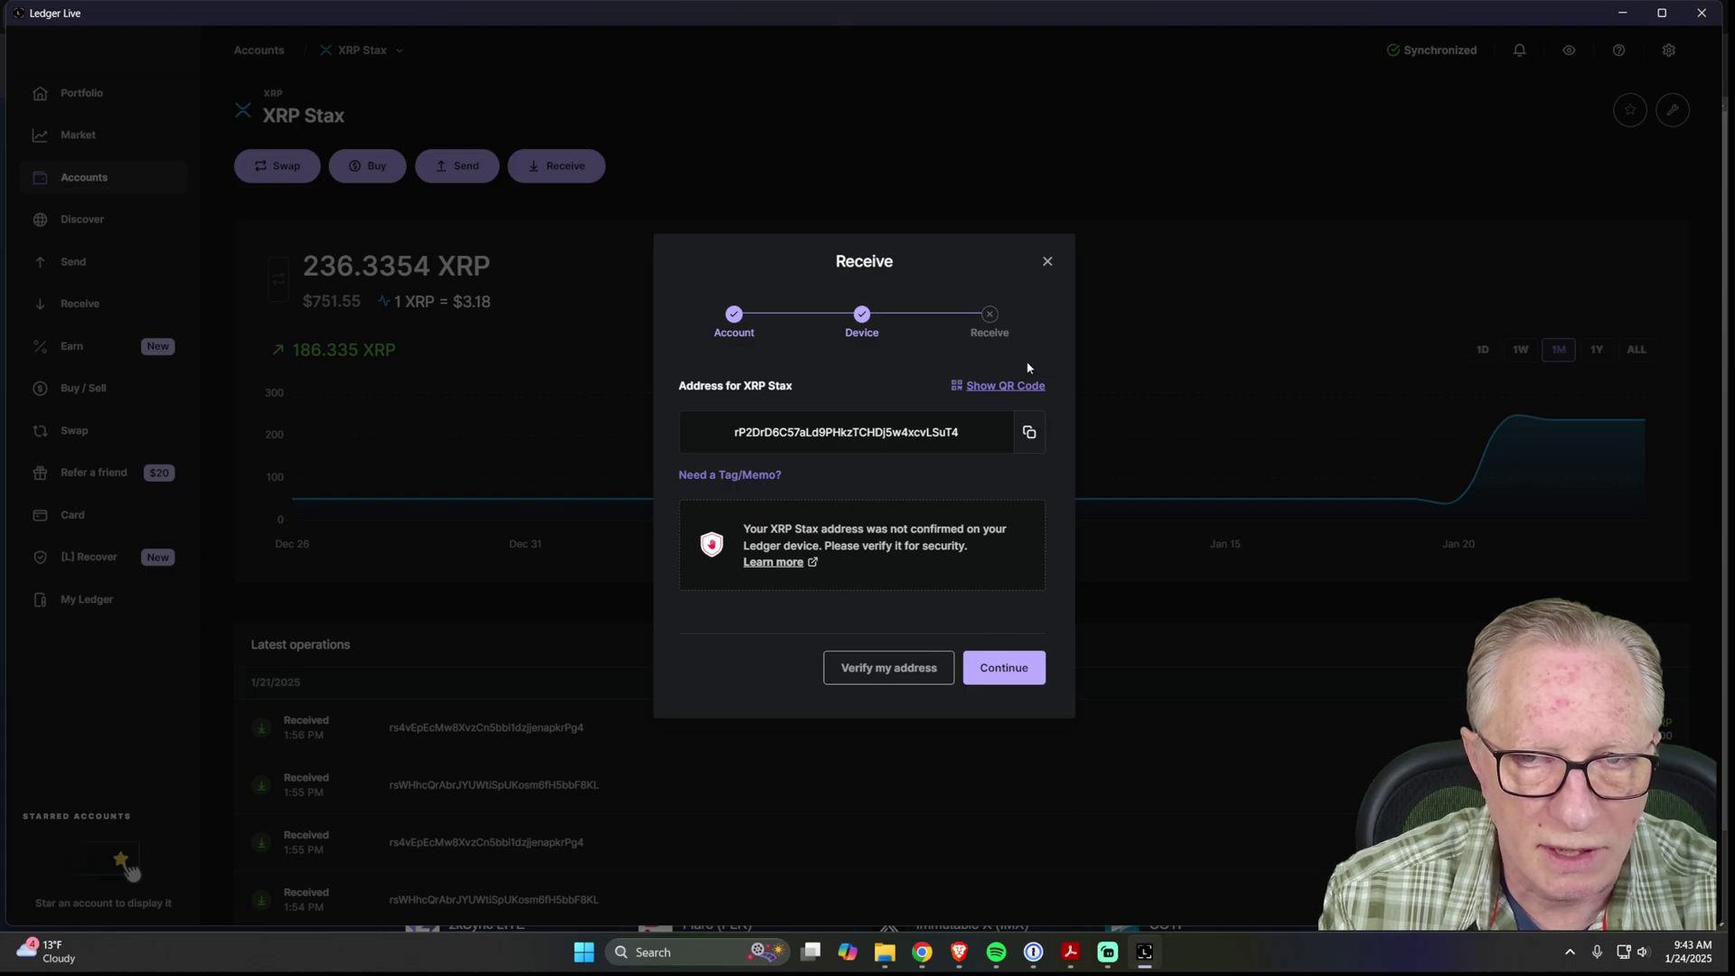
click(1047, 261)
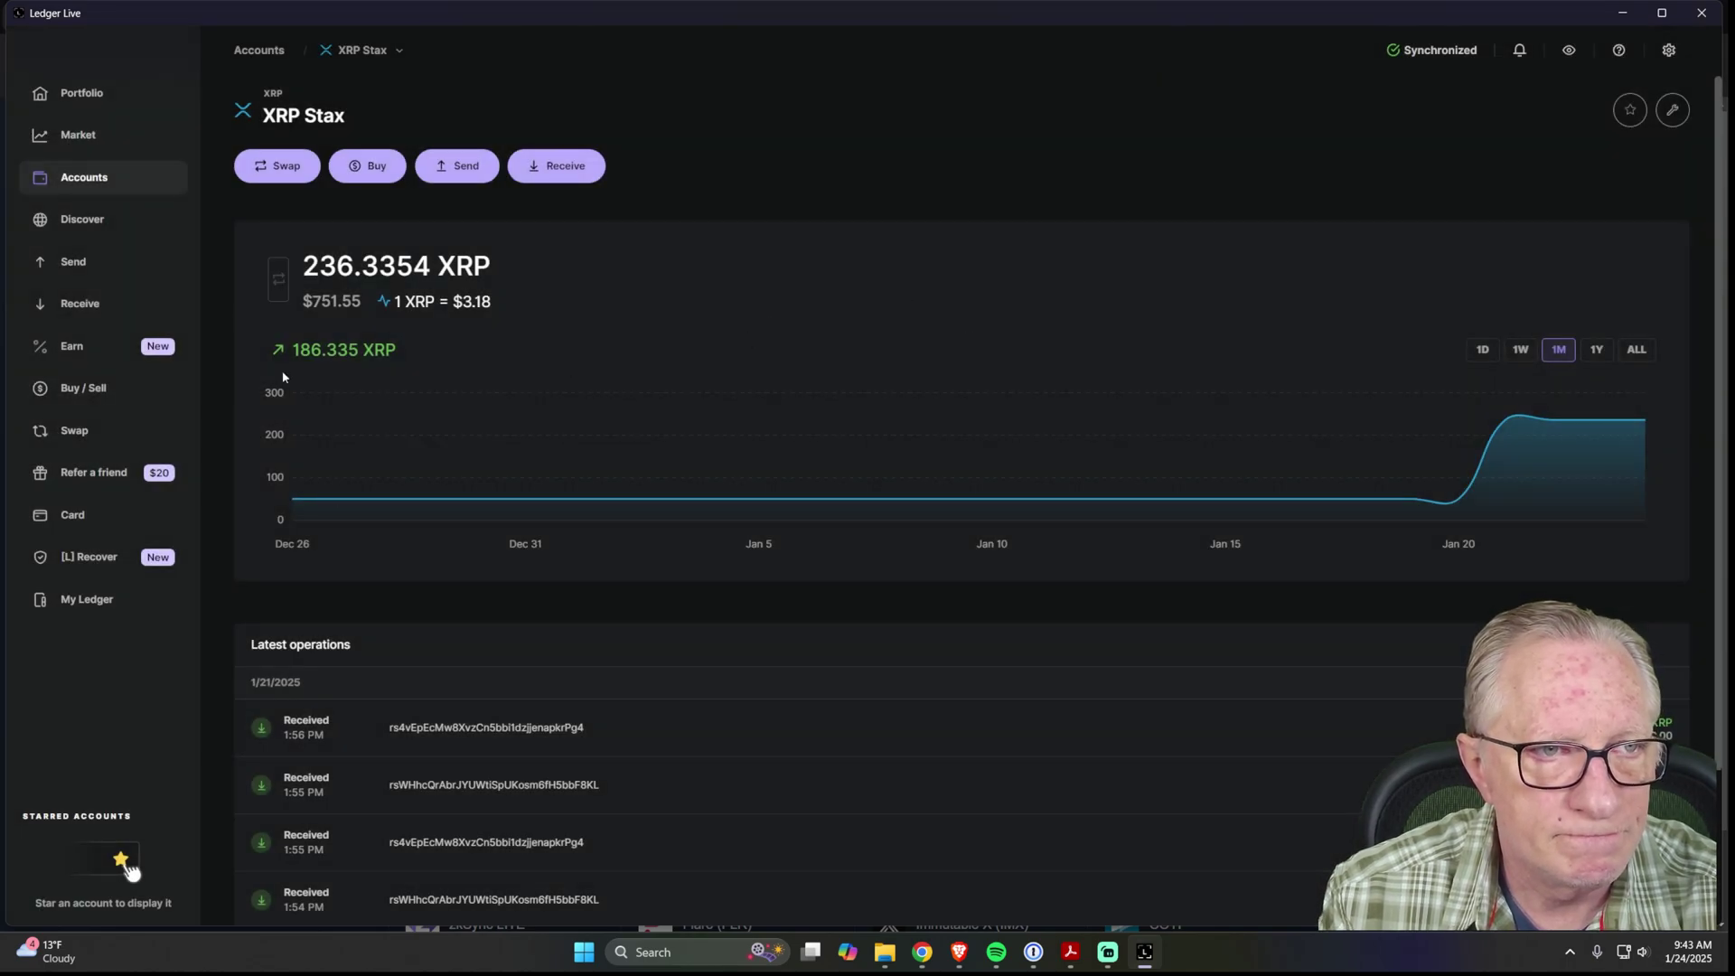
click(108, 179)
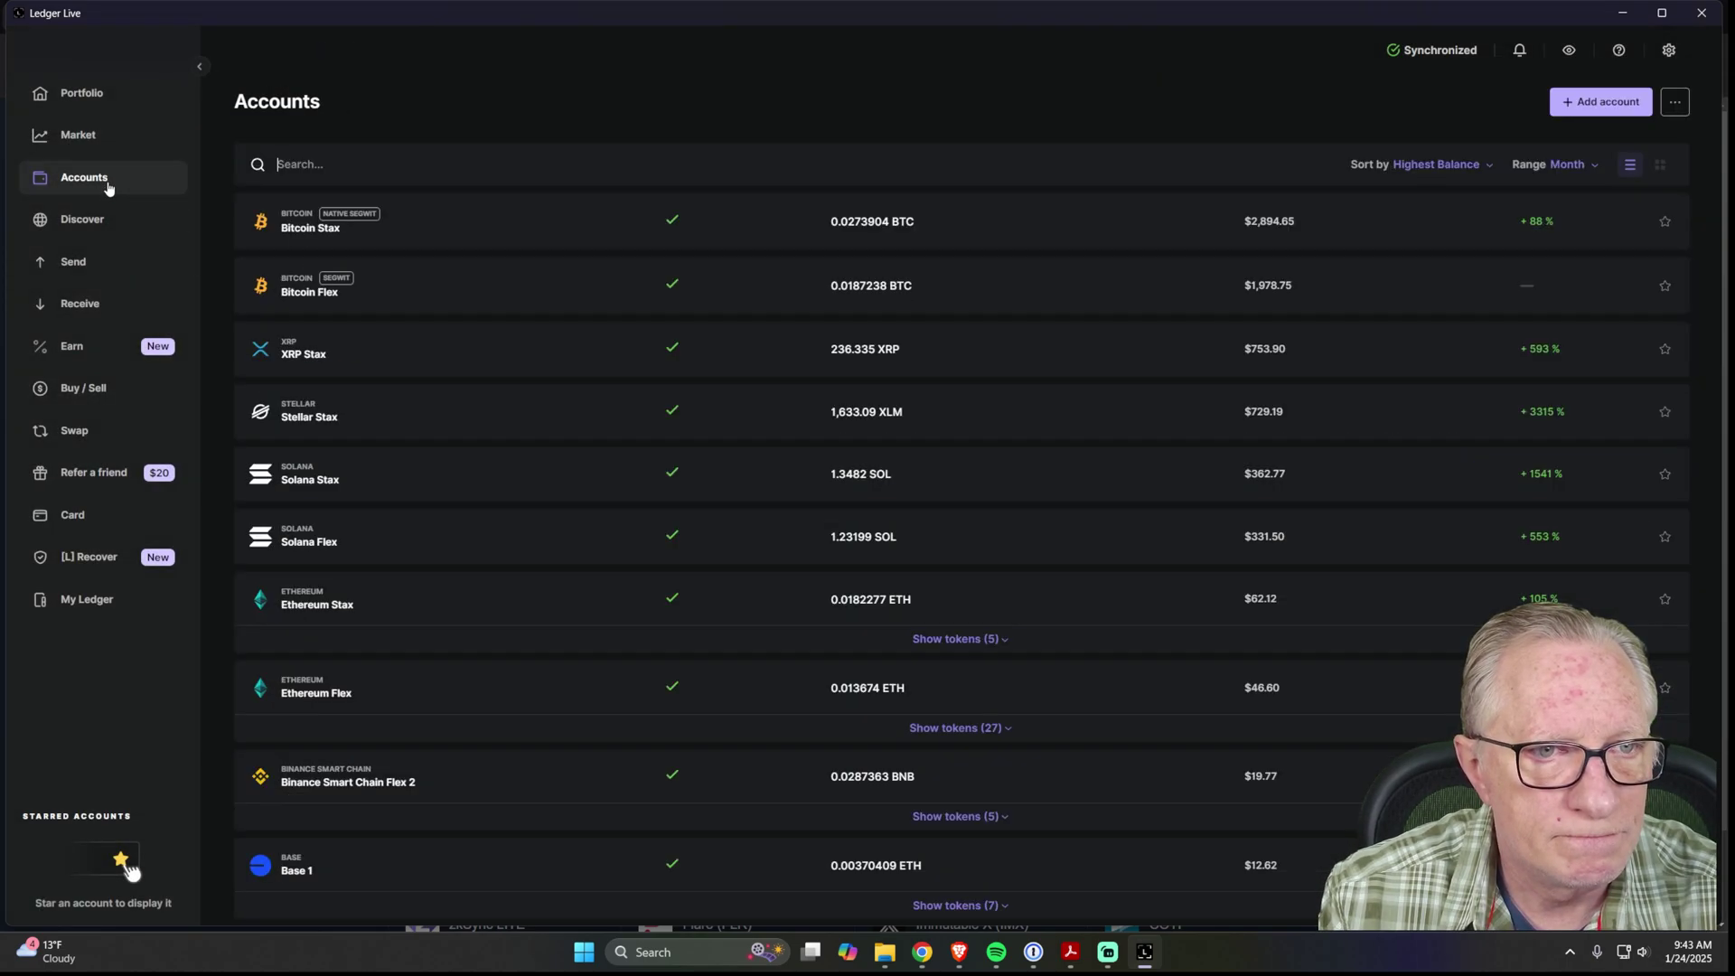
click(312, 420)
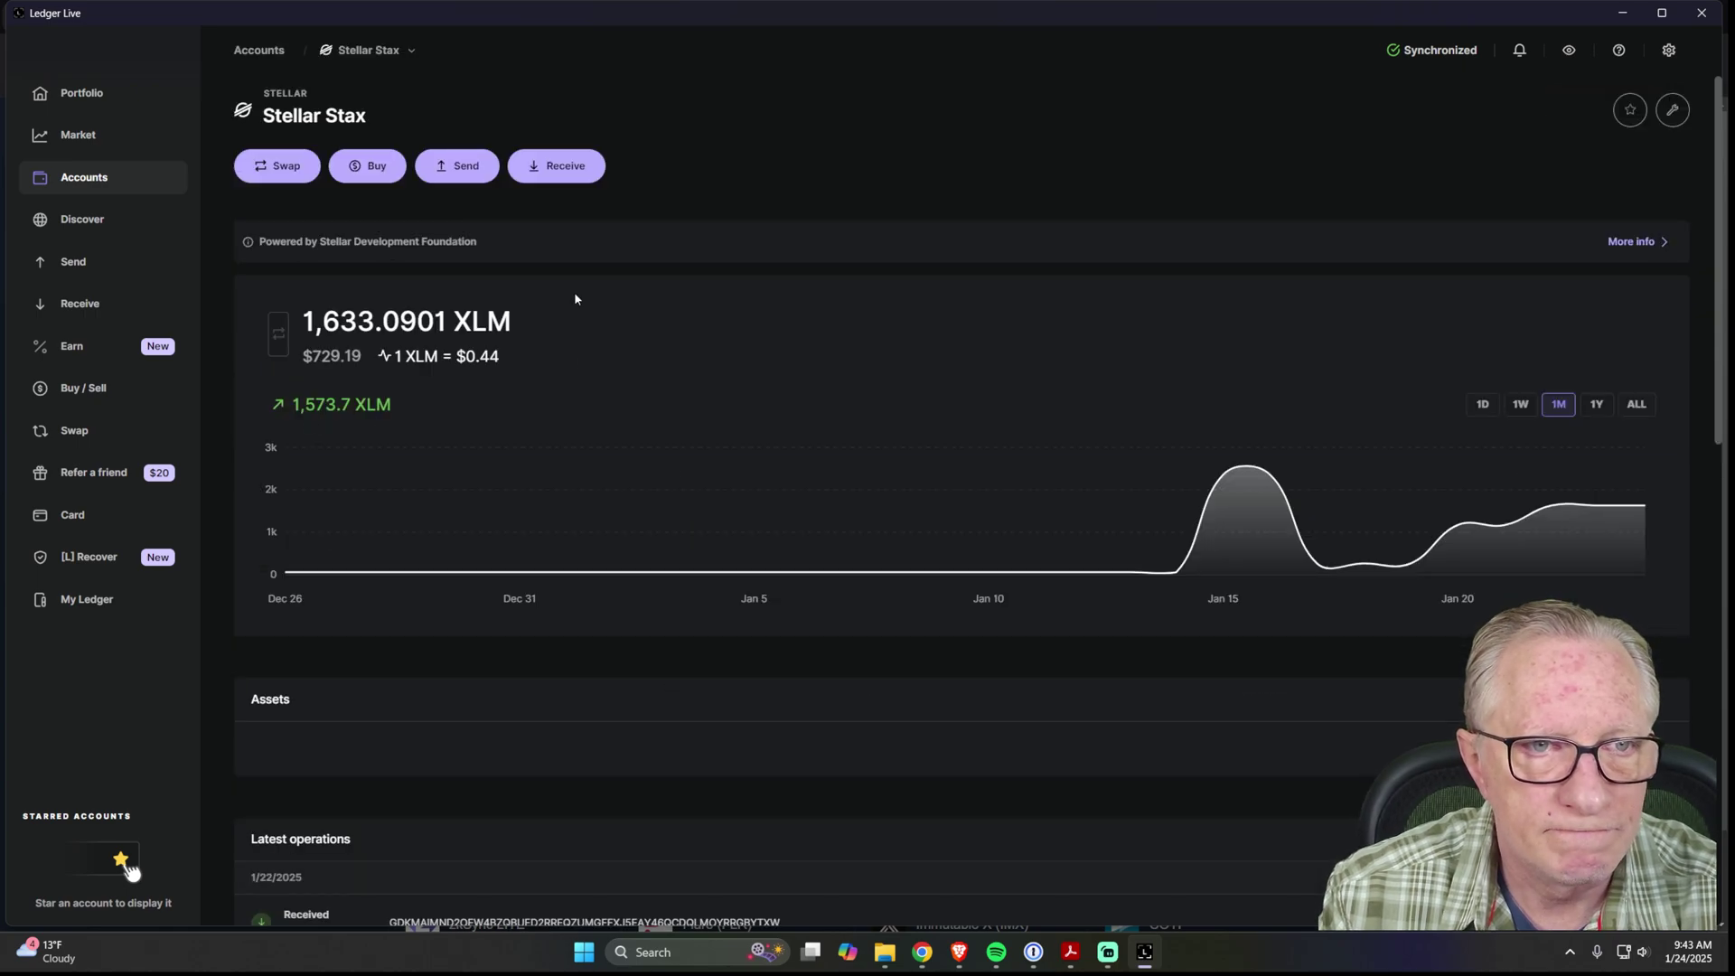
click(579, 165)
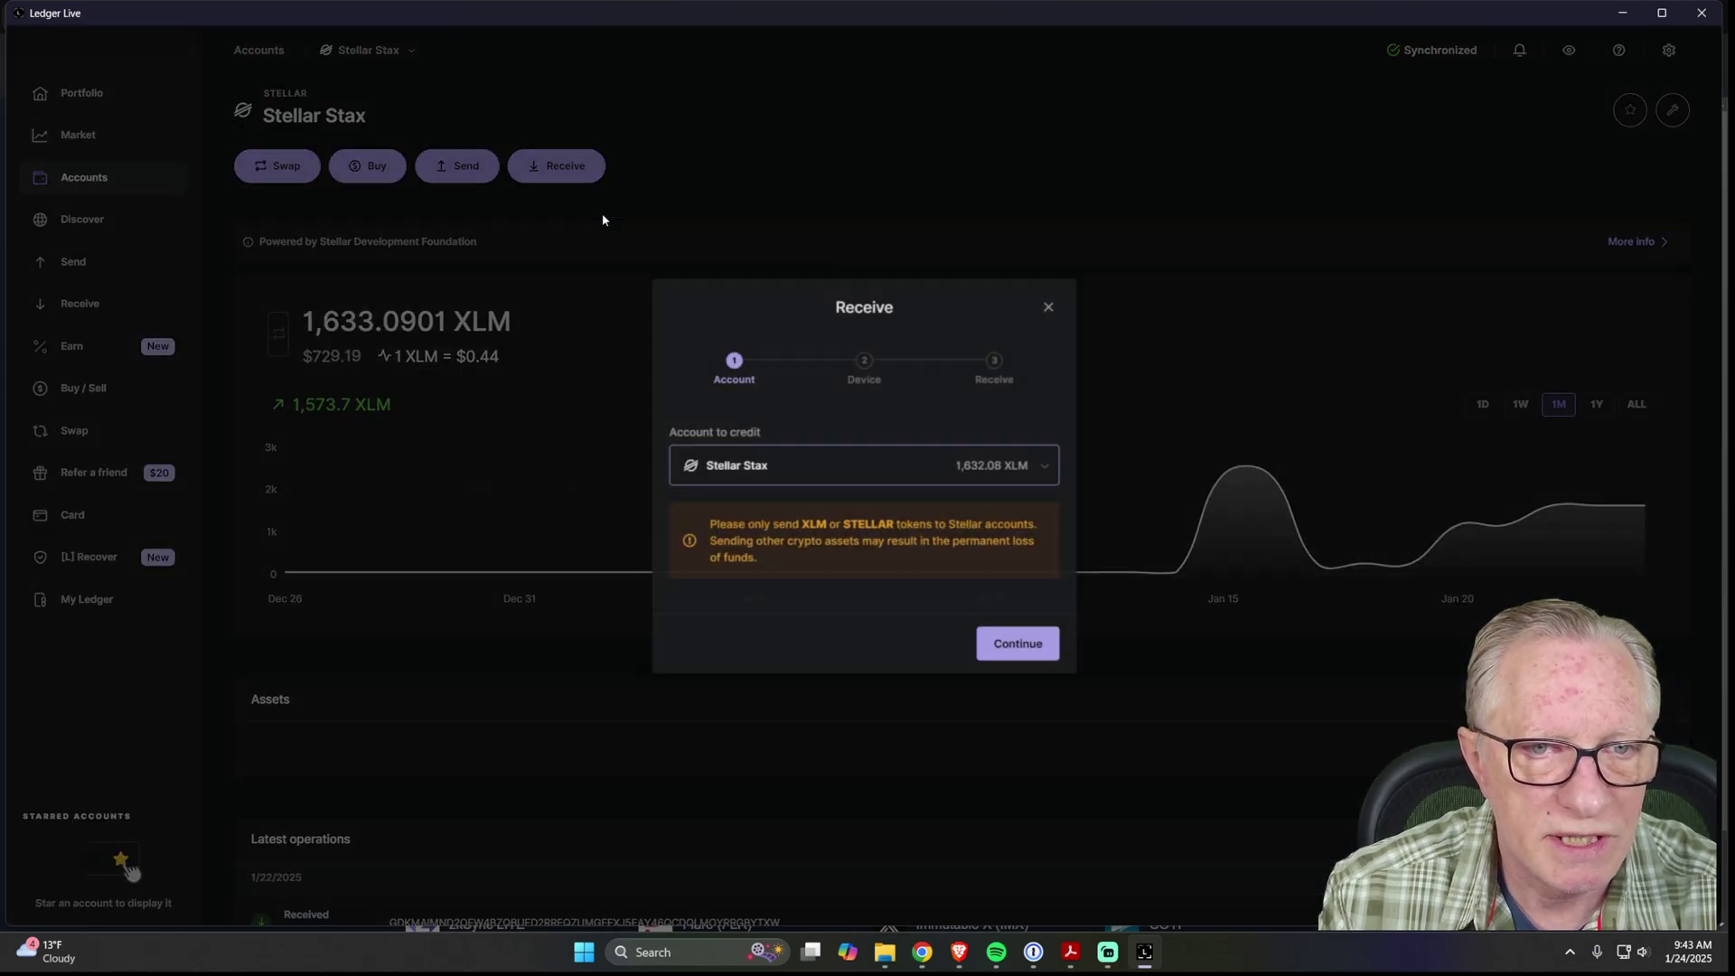
click(1018, 642)
click(994, 678)
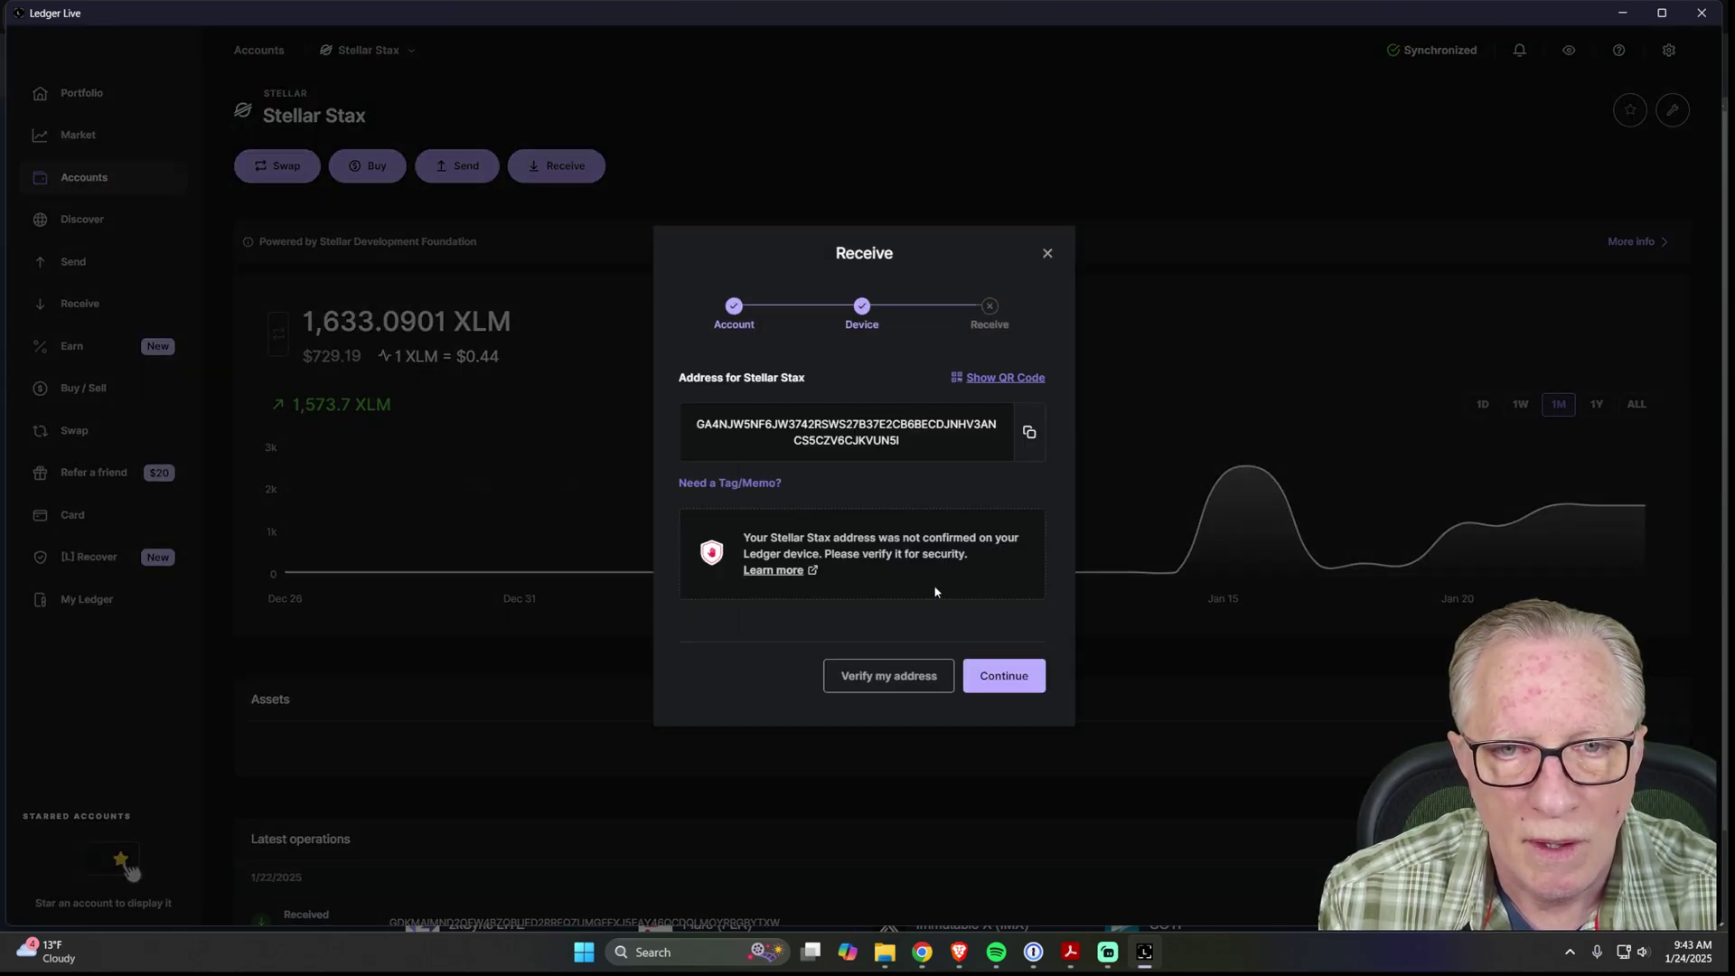
click(1029, 431)
click(958, 952)
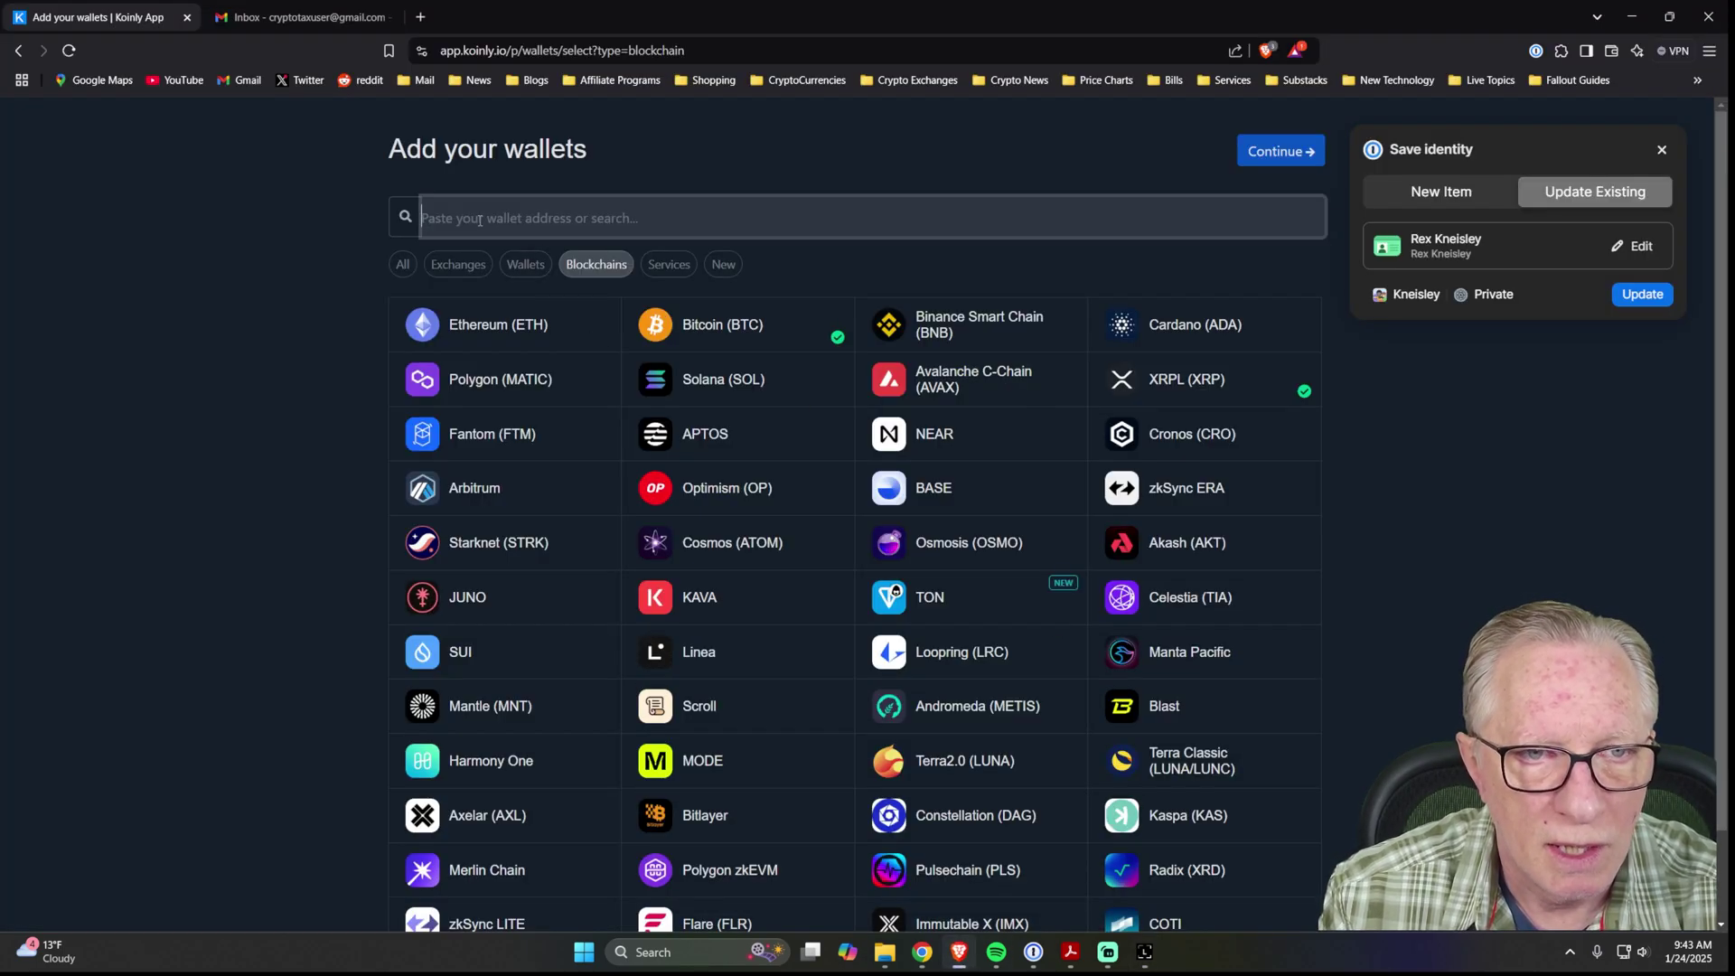
Search 'xlm' and import a Stellar (XLM) wallet using the pasted Stellar Stax public address.
text(xlm)
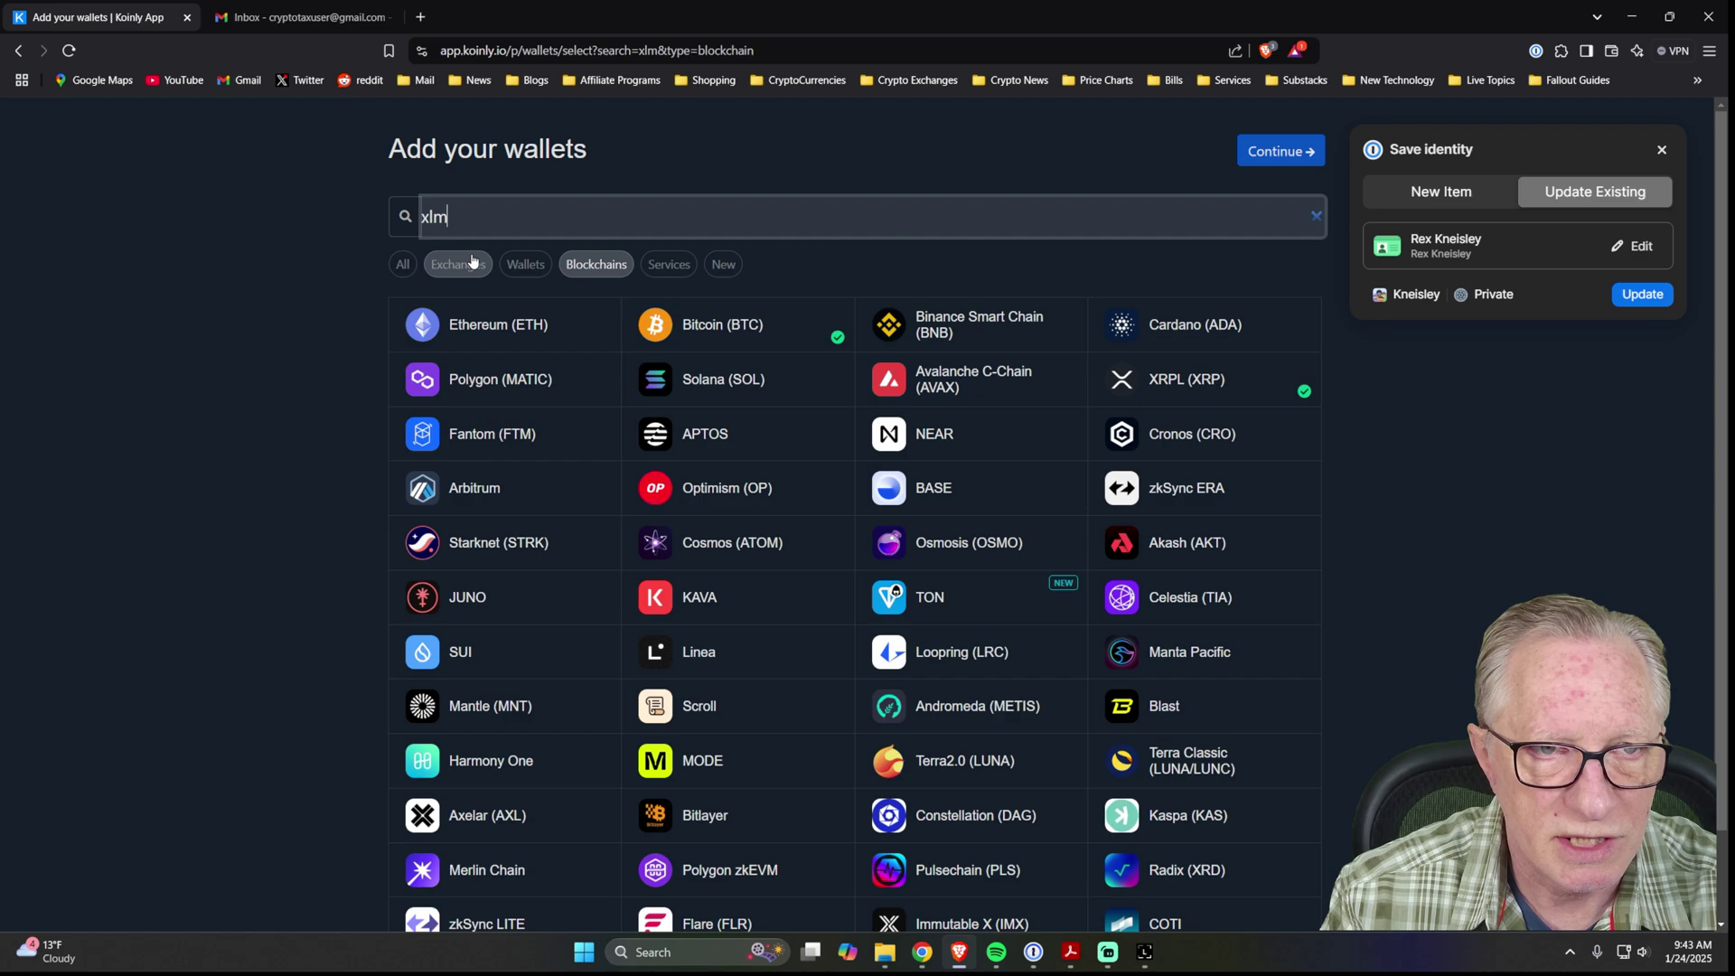
click(480, 330)
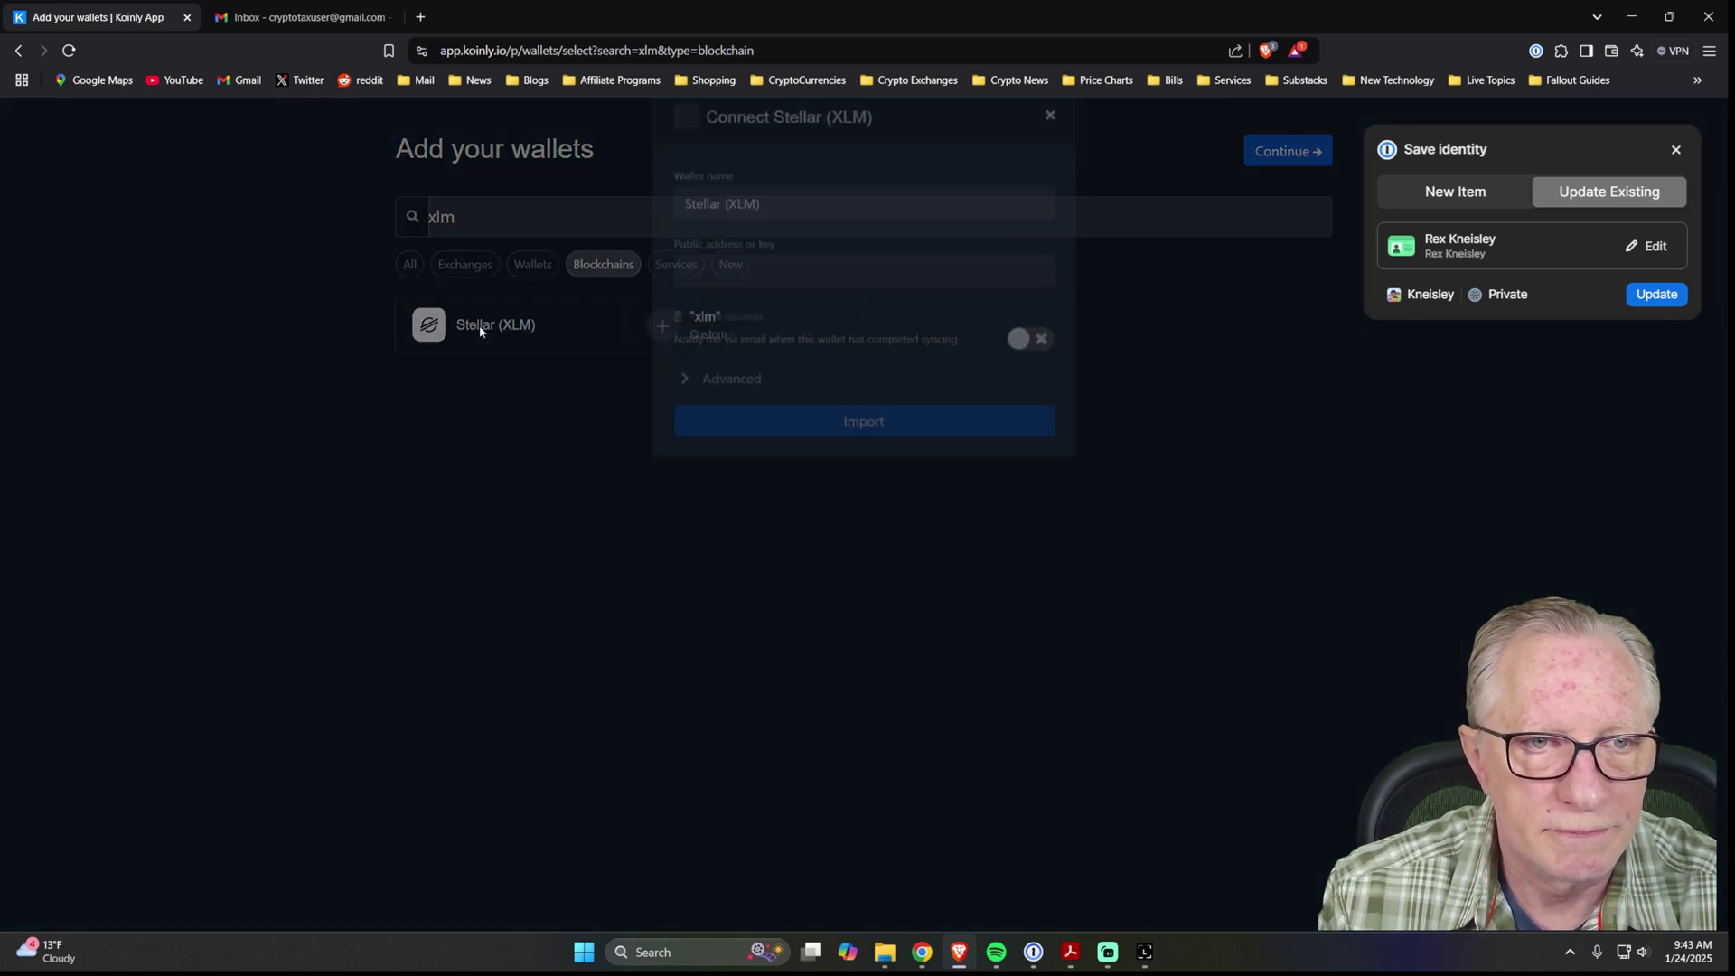
click(679, 299)
right_click(685, 300)
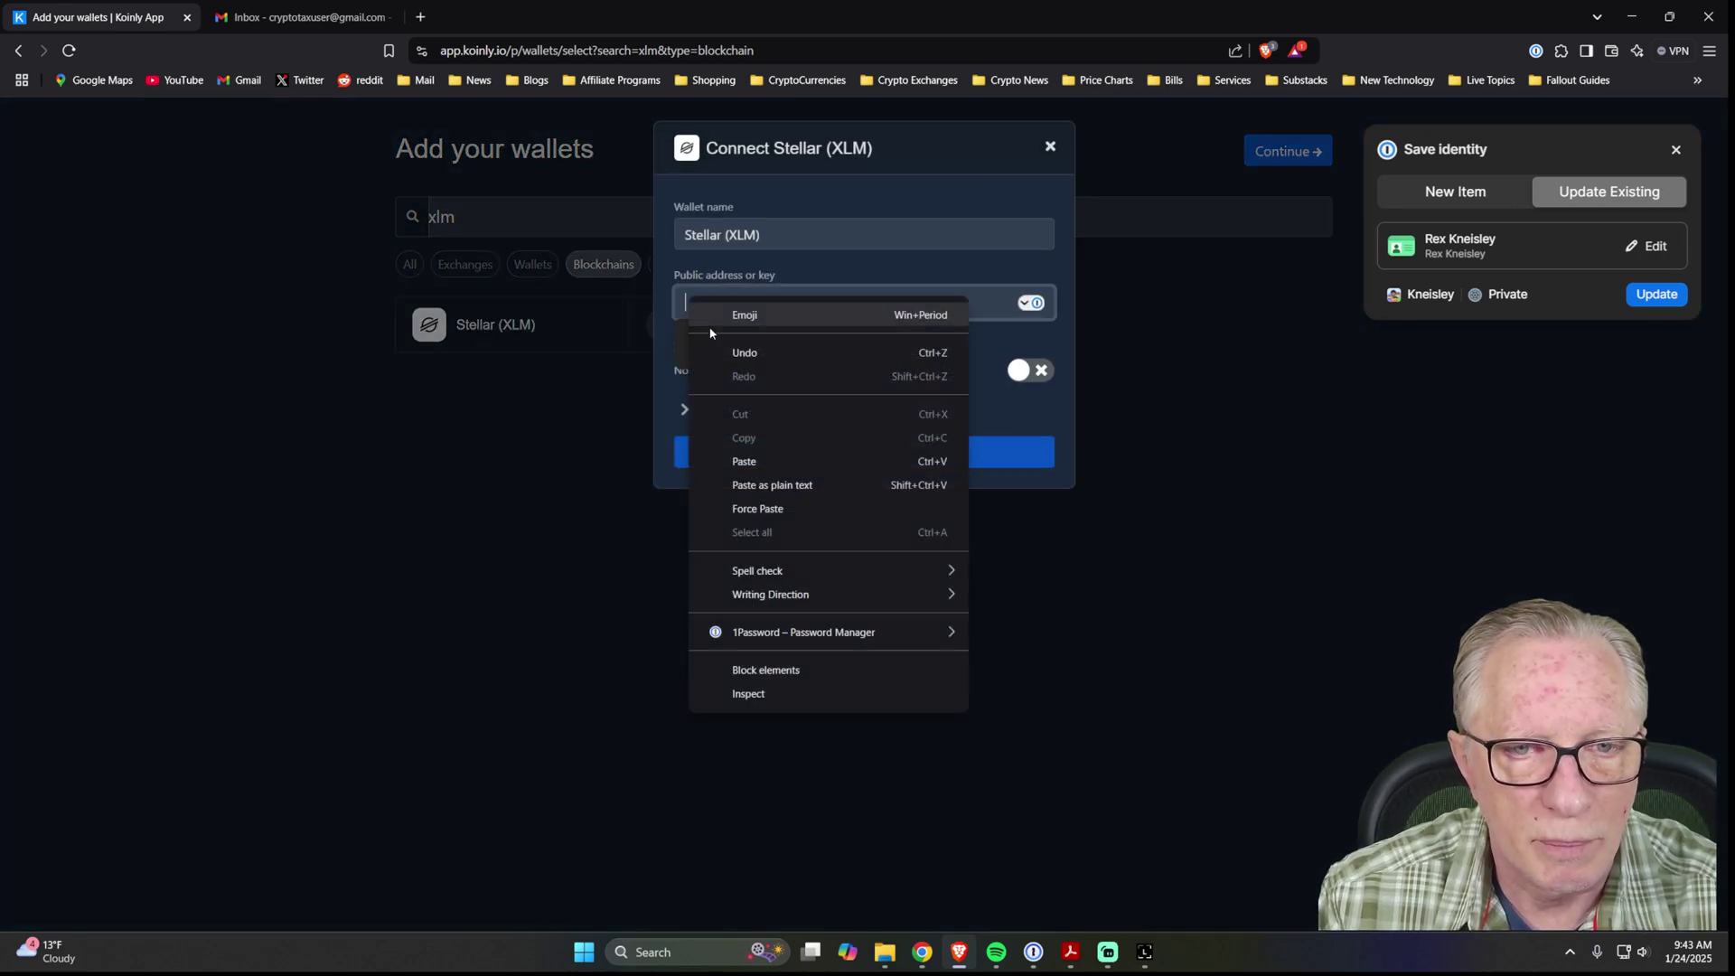
click(732, 464)
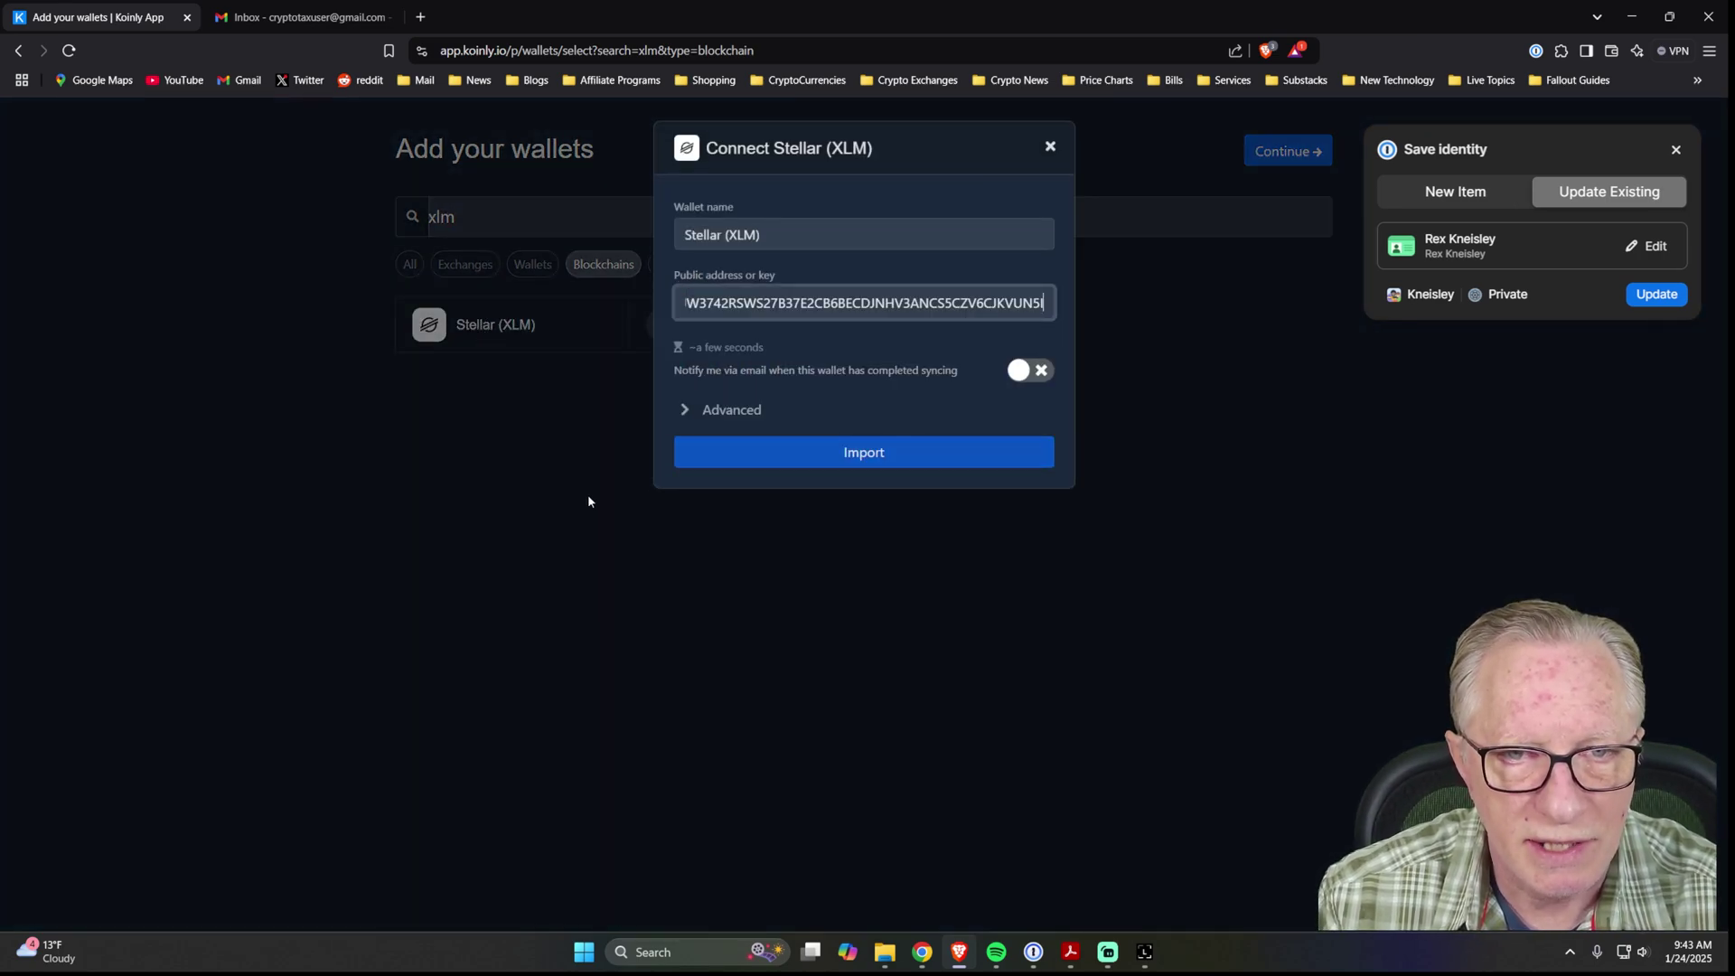
click(881, 455)
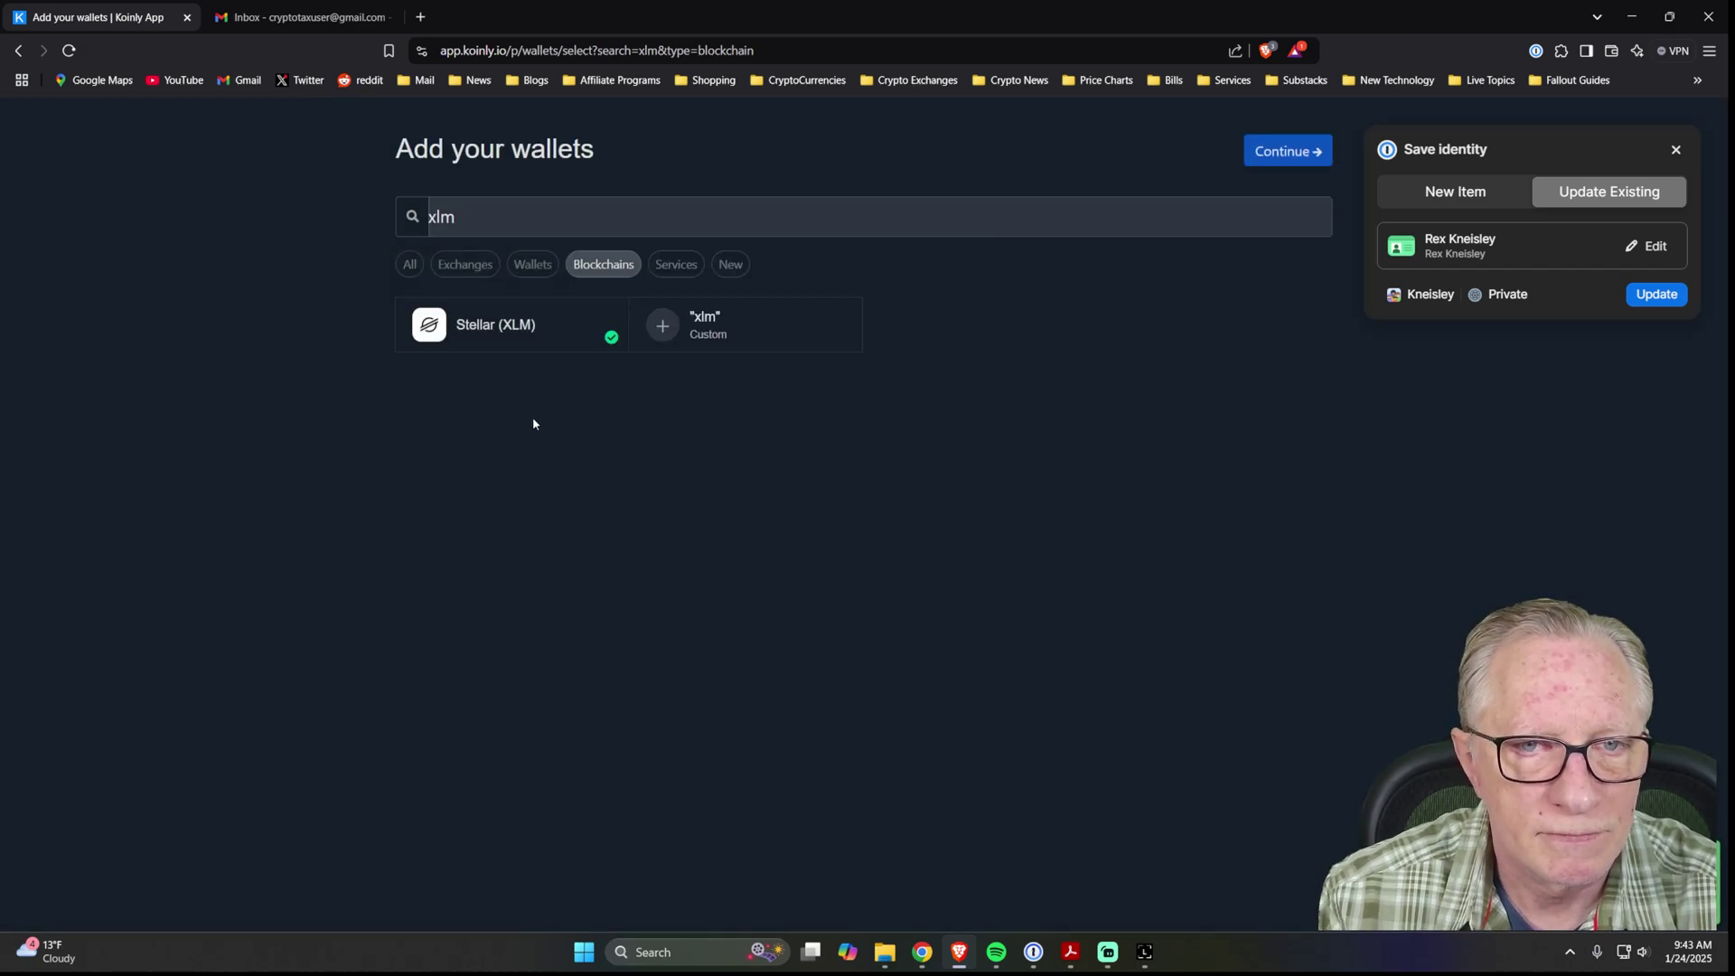
Copy the Solana Stax account's receive address in Ledger Live without the device, then close the receive window.
click(1145, 949)
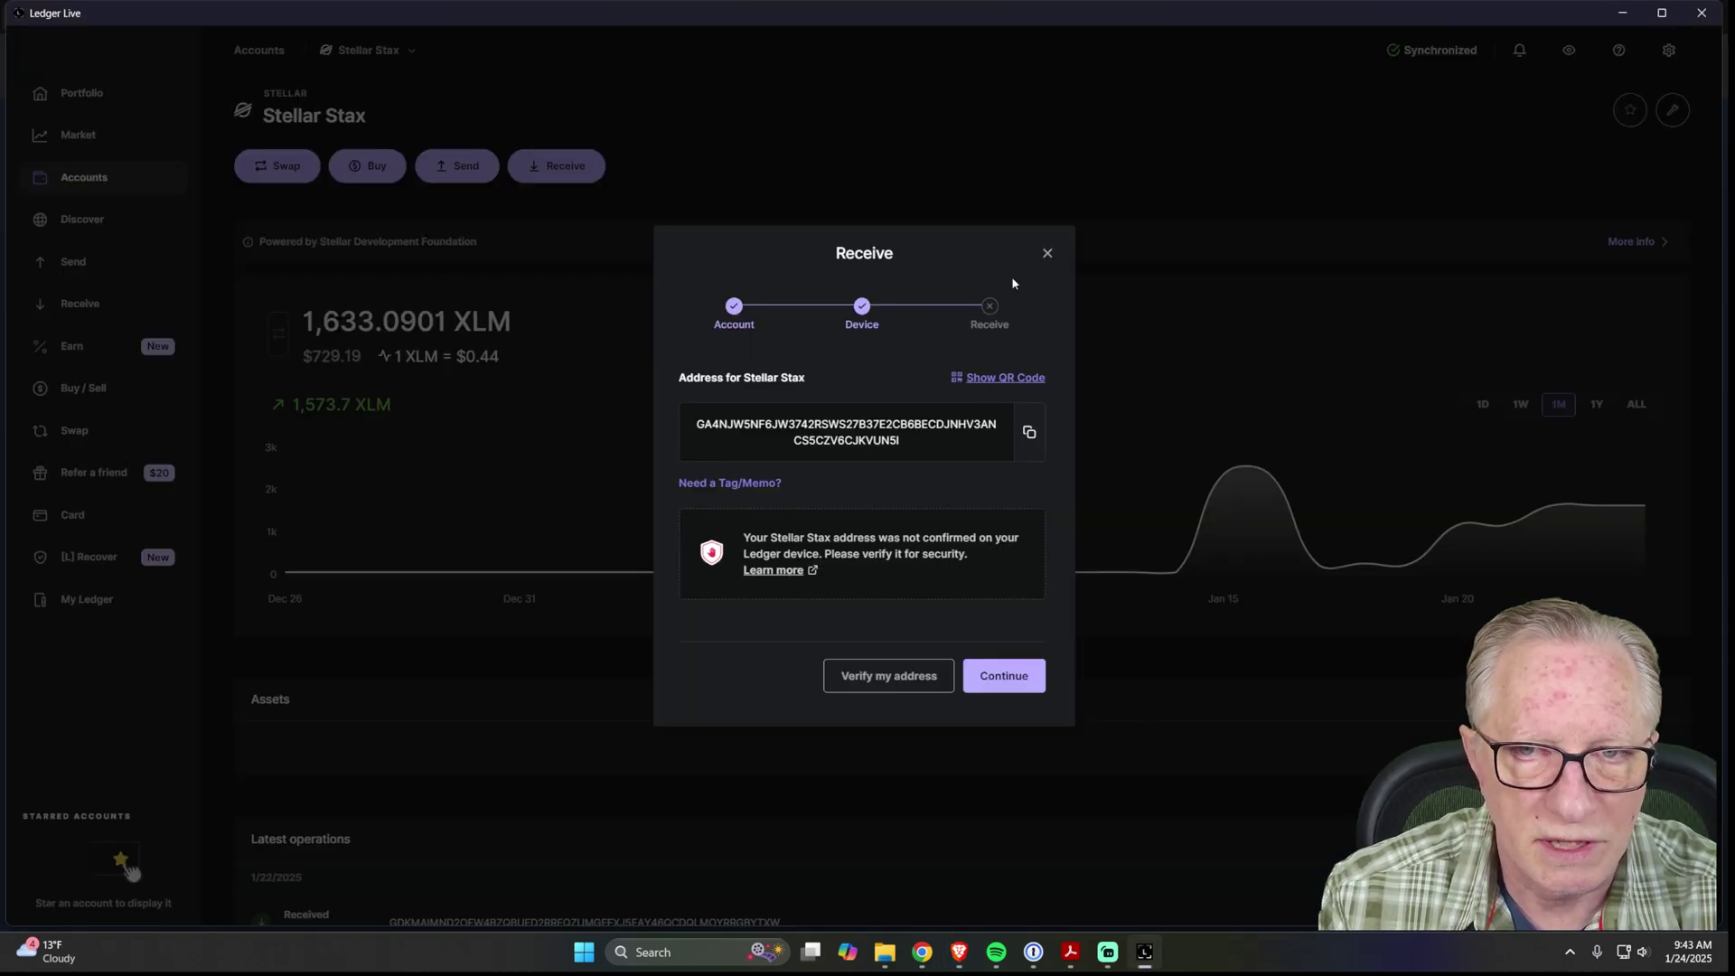
click(1047, 258)
click(84, 188)
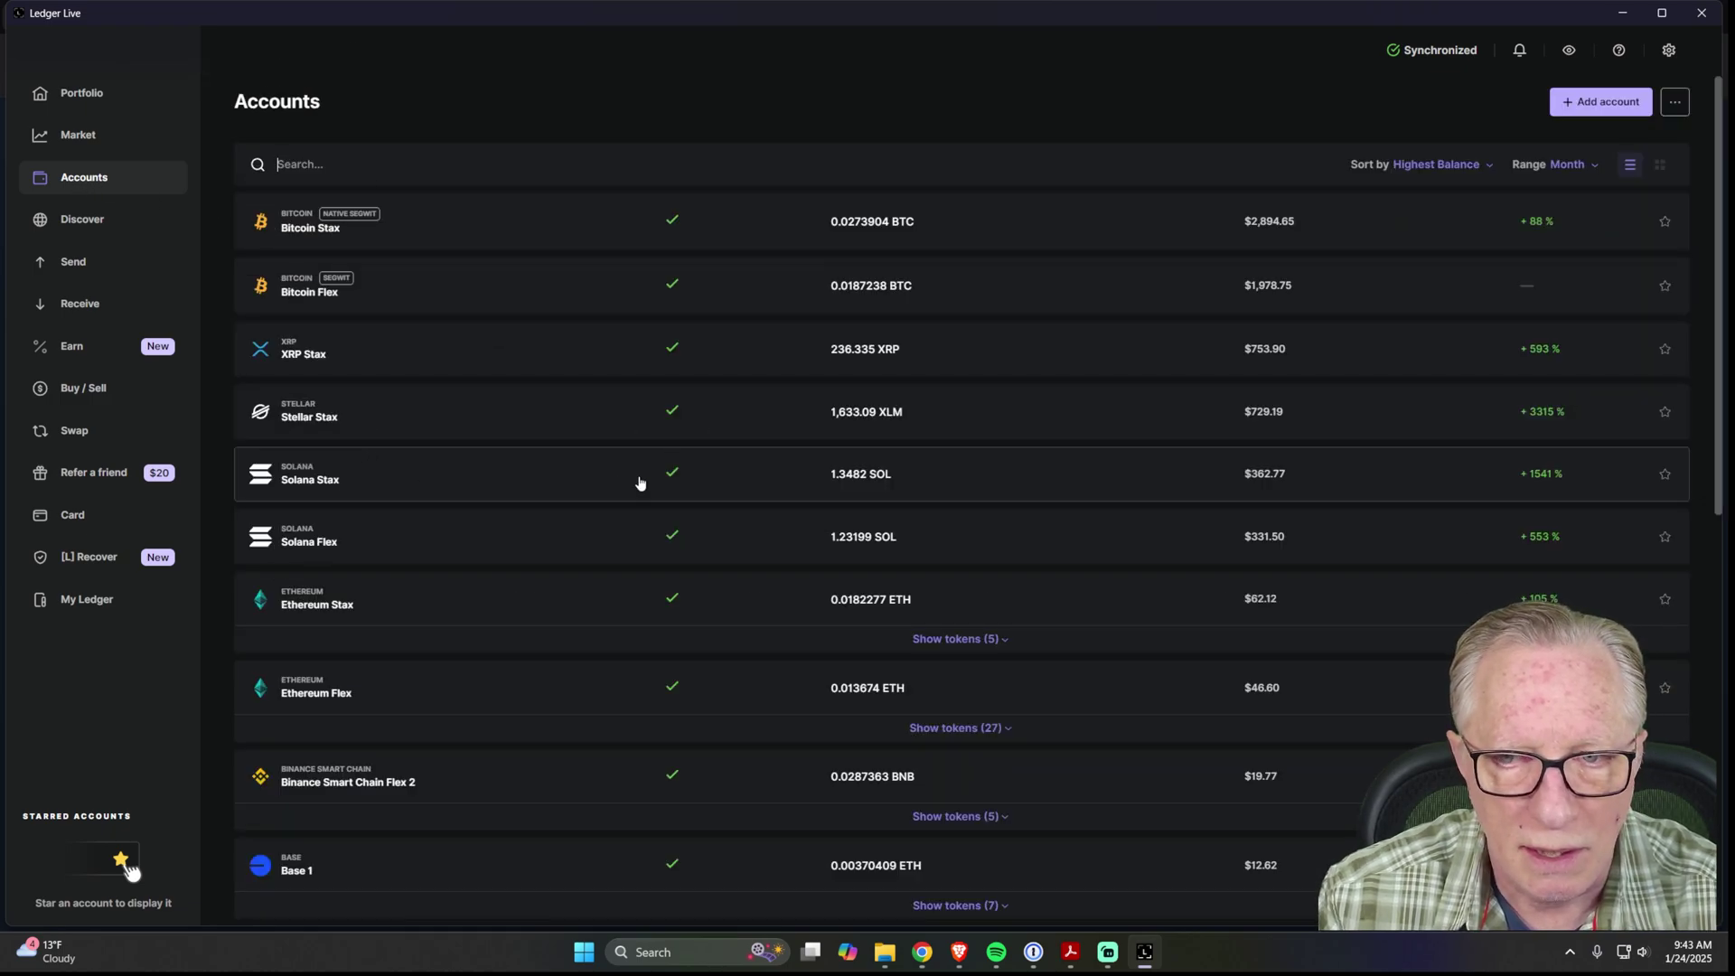
click(497, 478)
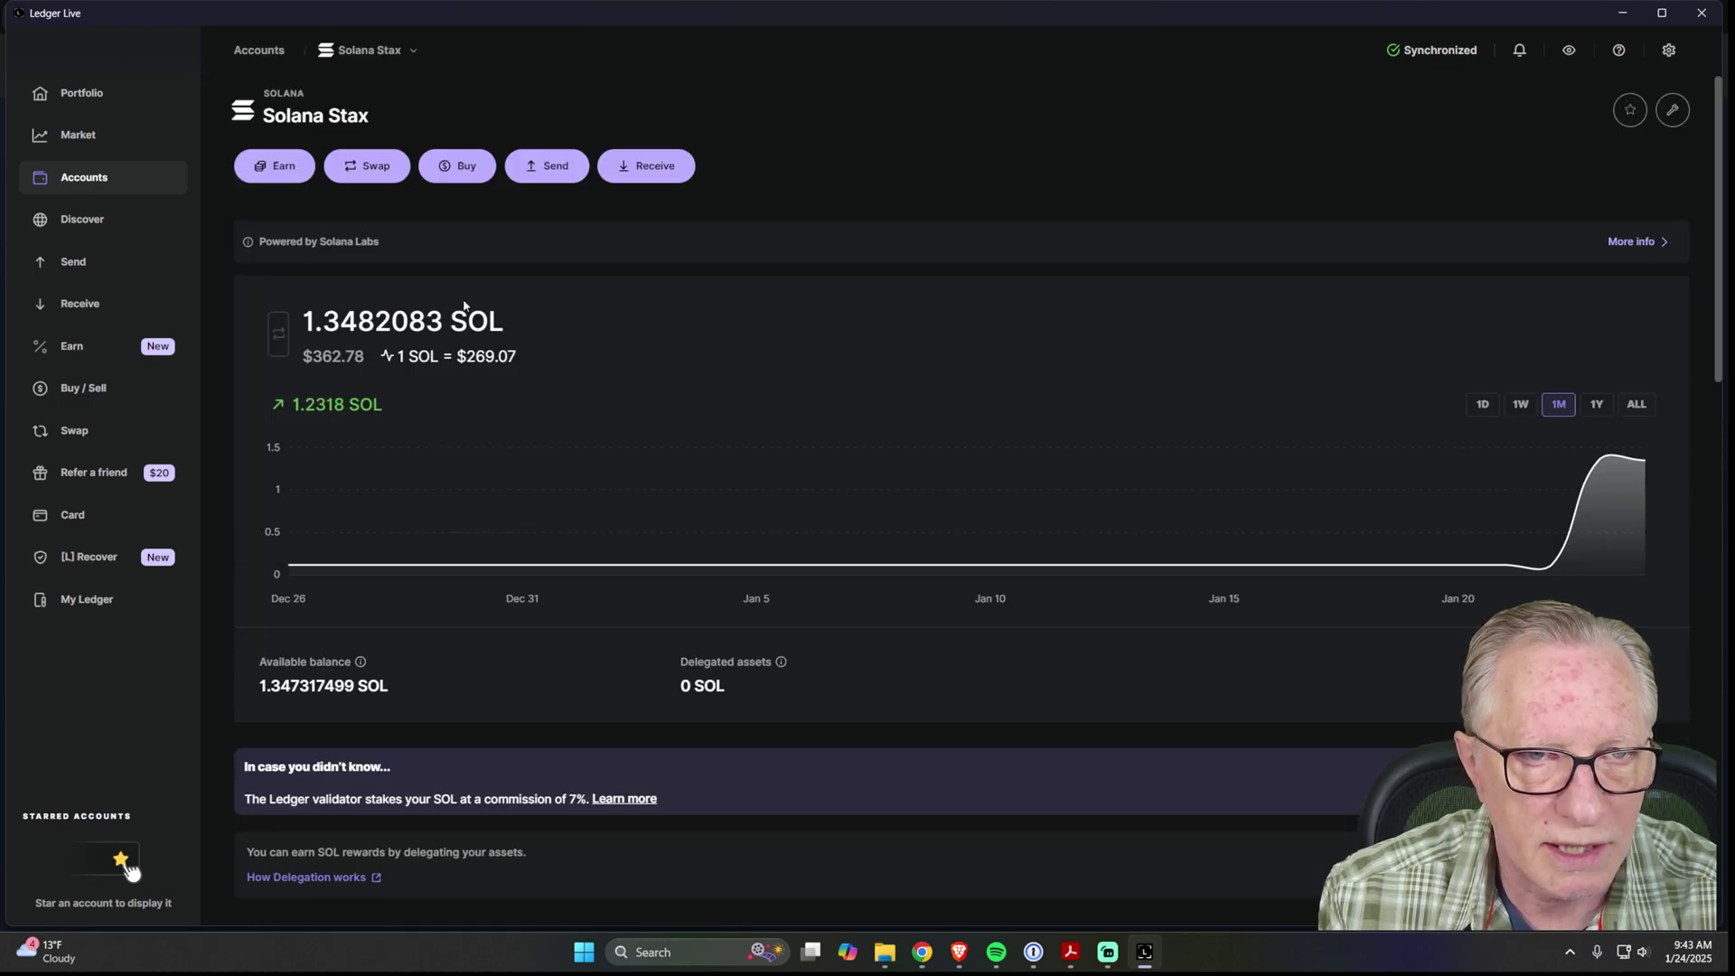
click(657, 165)
click(1017, 598)
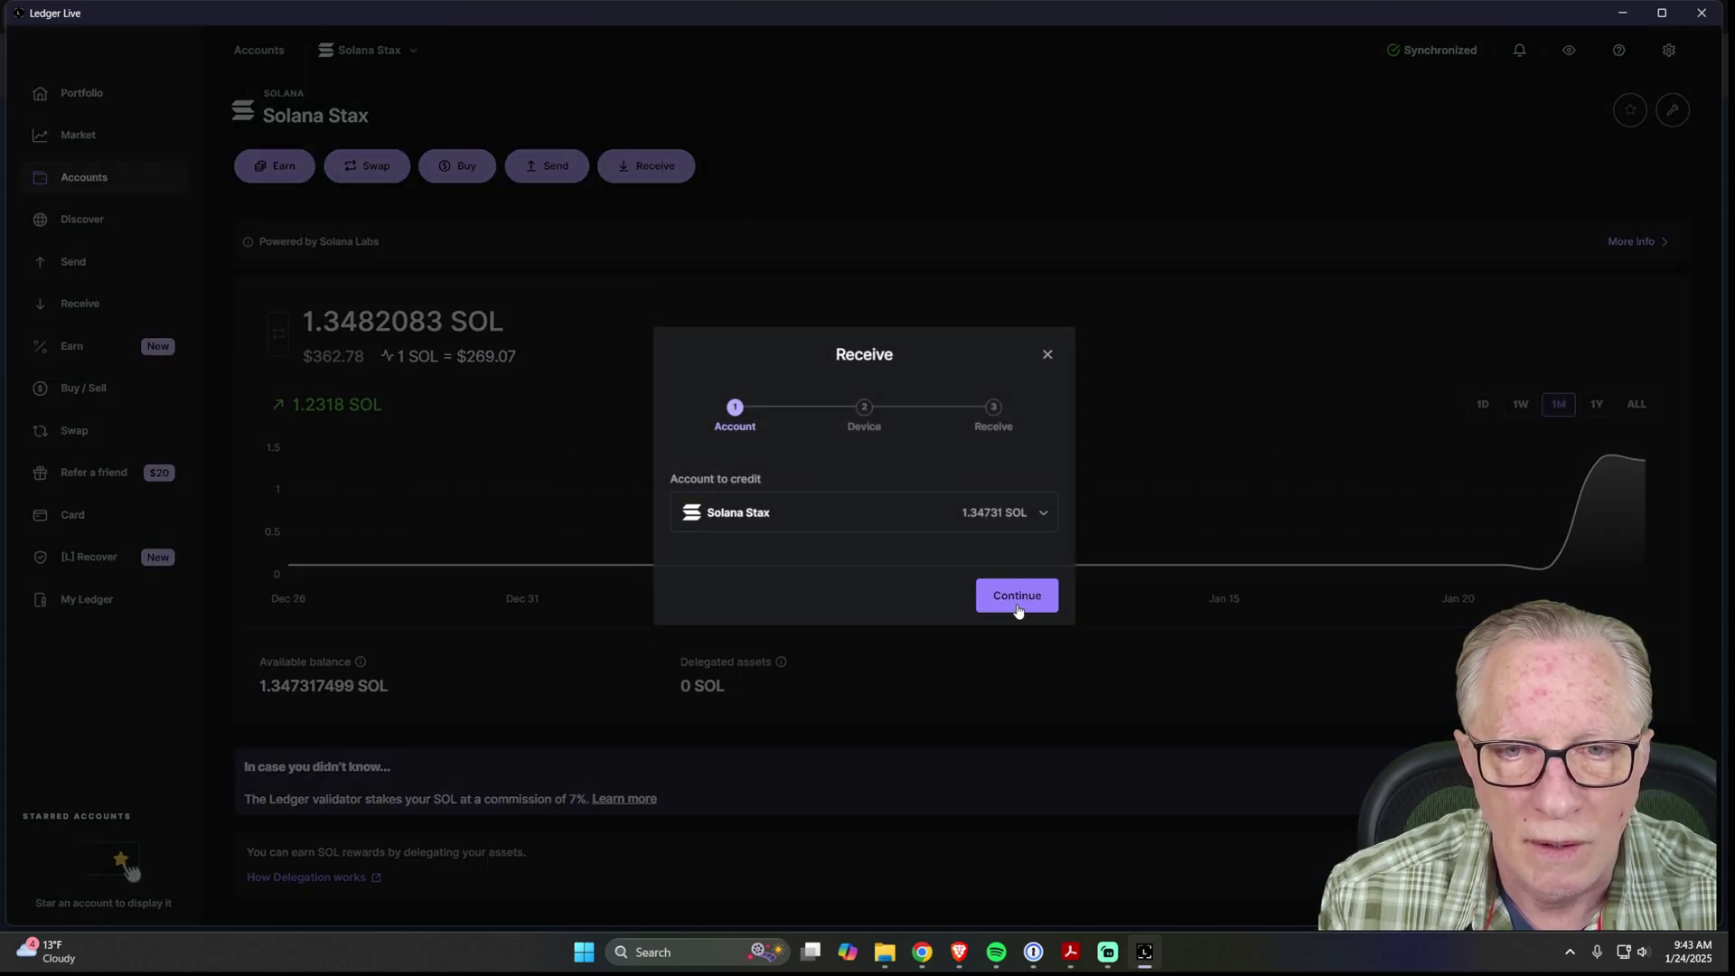
click(977, 673)
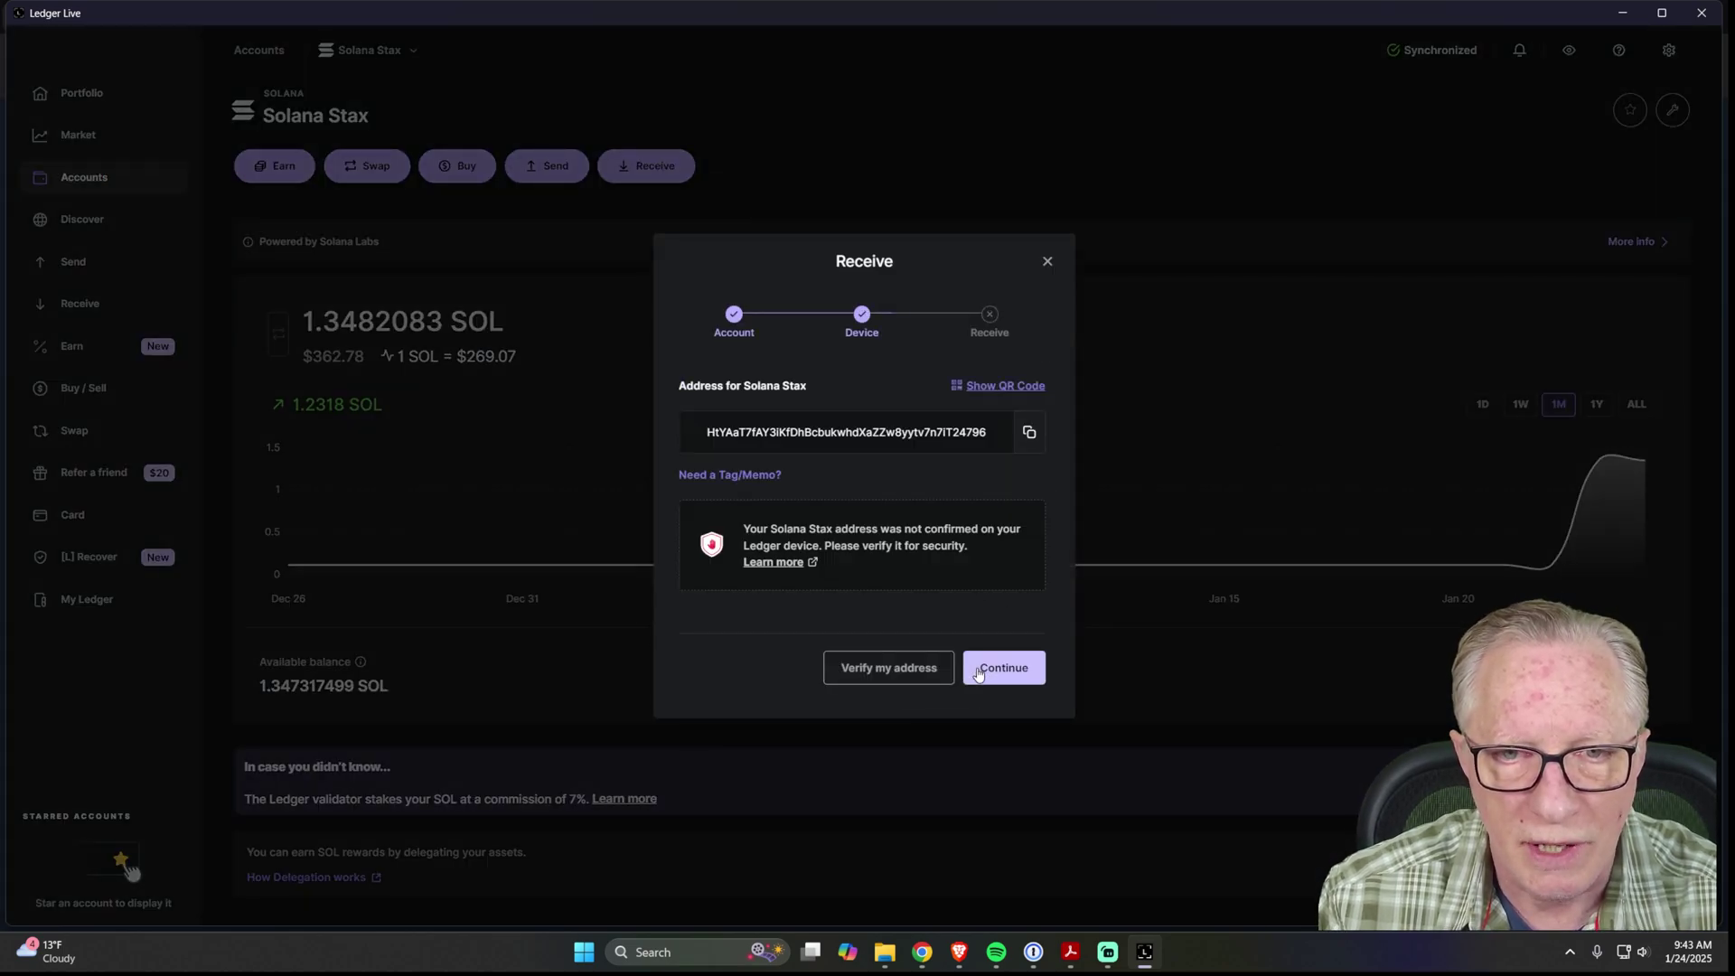
click(1030, 433)
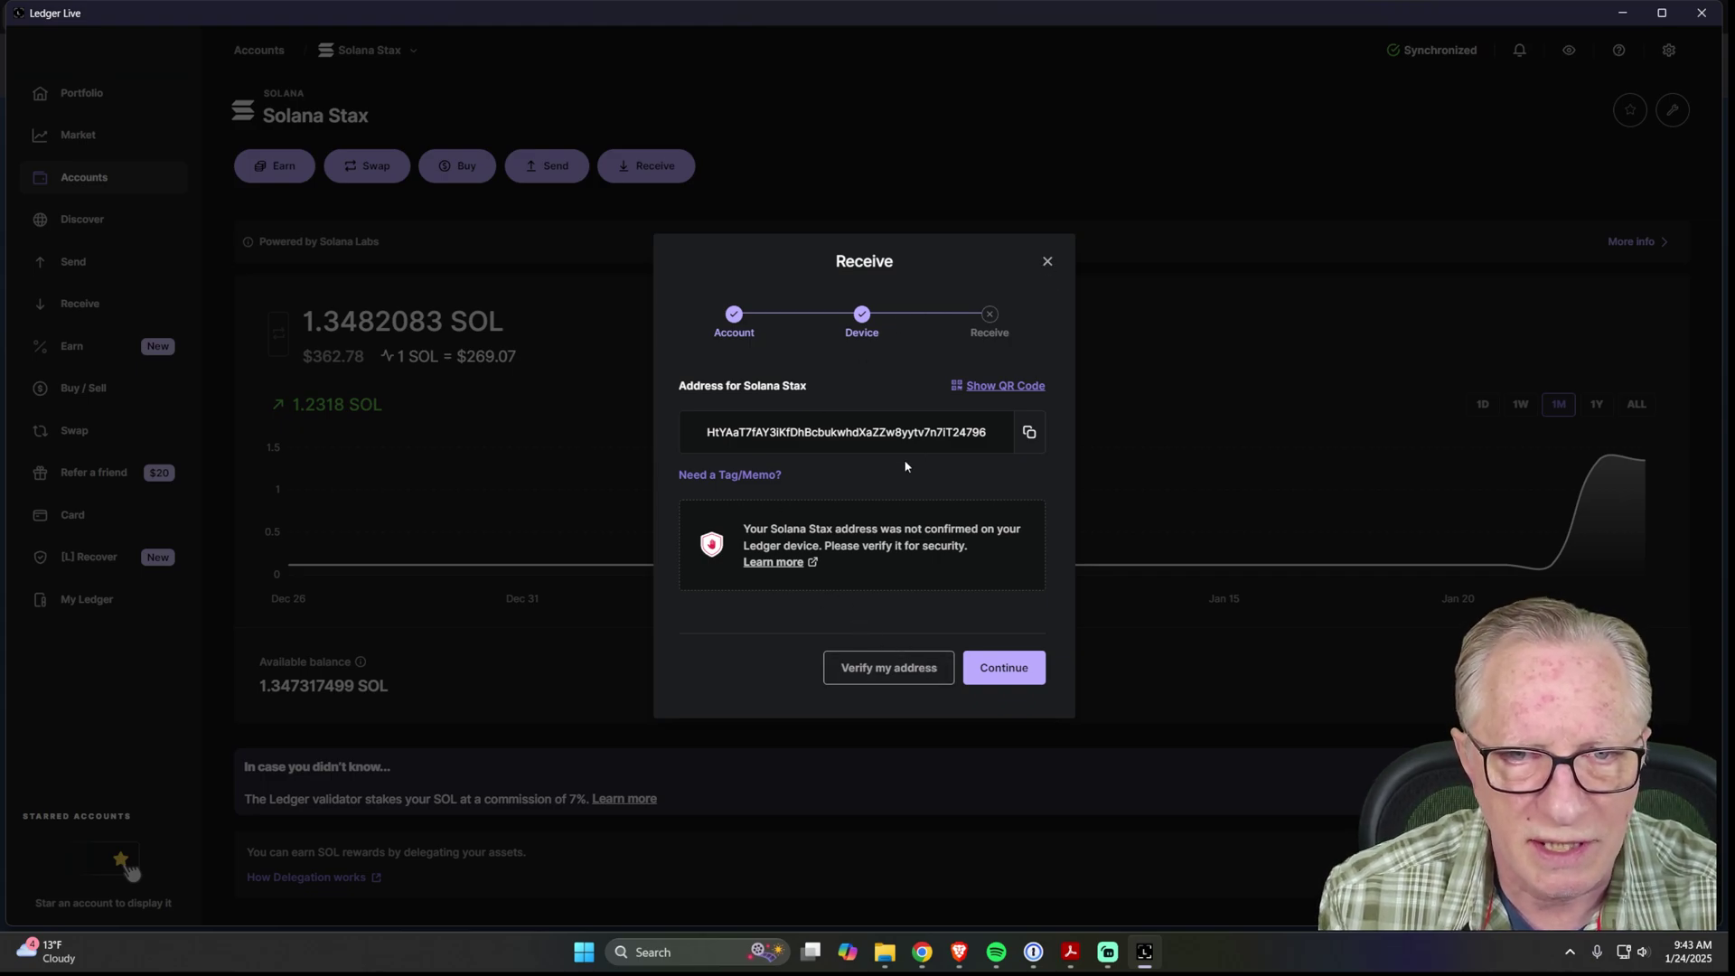
click(1028, 433)
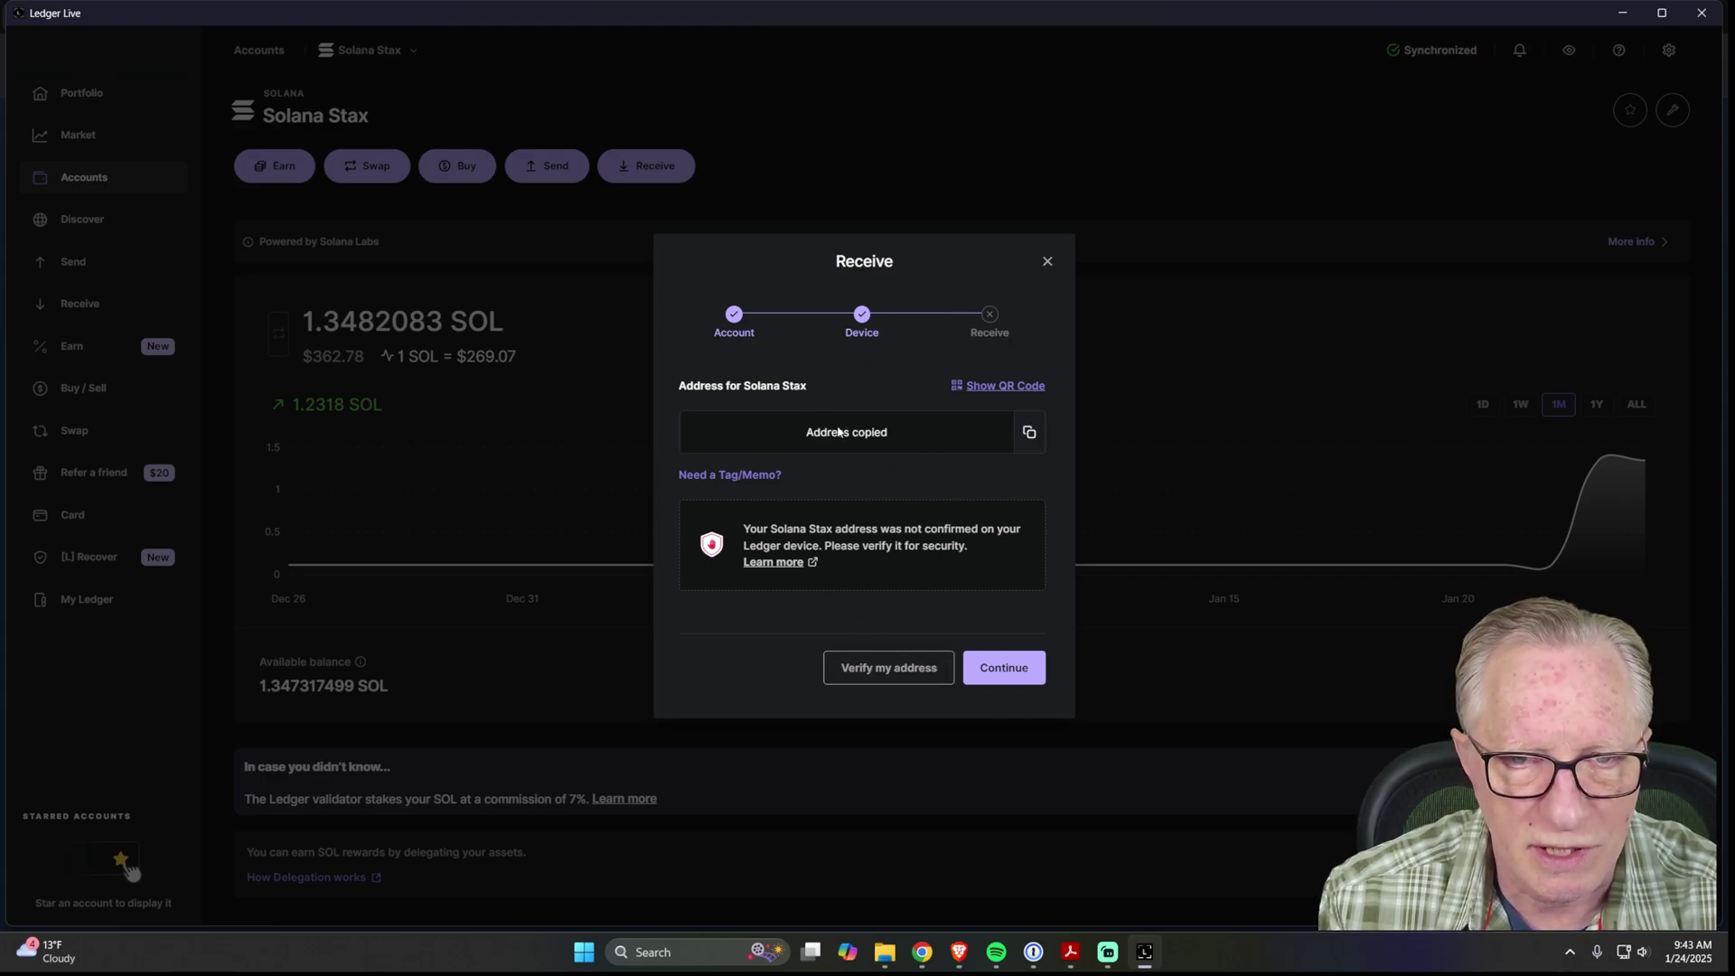
click(1047, 262)
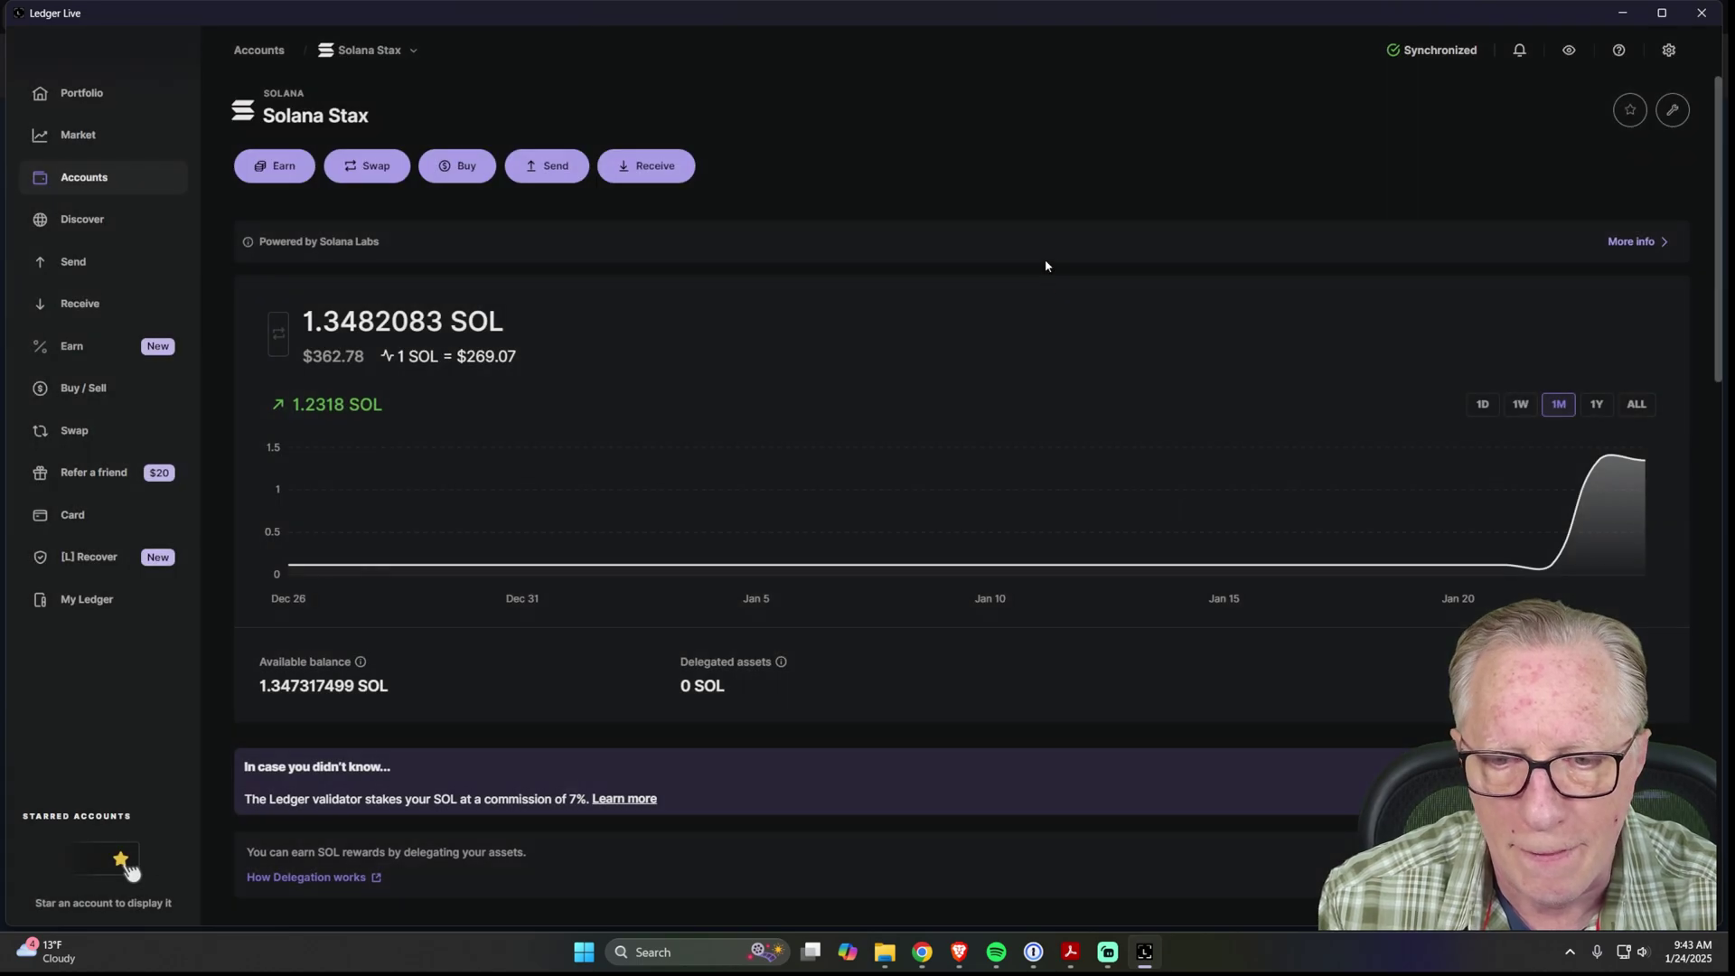
Clear the search and import a Solana (SOL) wallet using the pasted Solana Stax address.
click(962, 953)
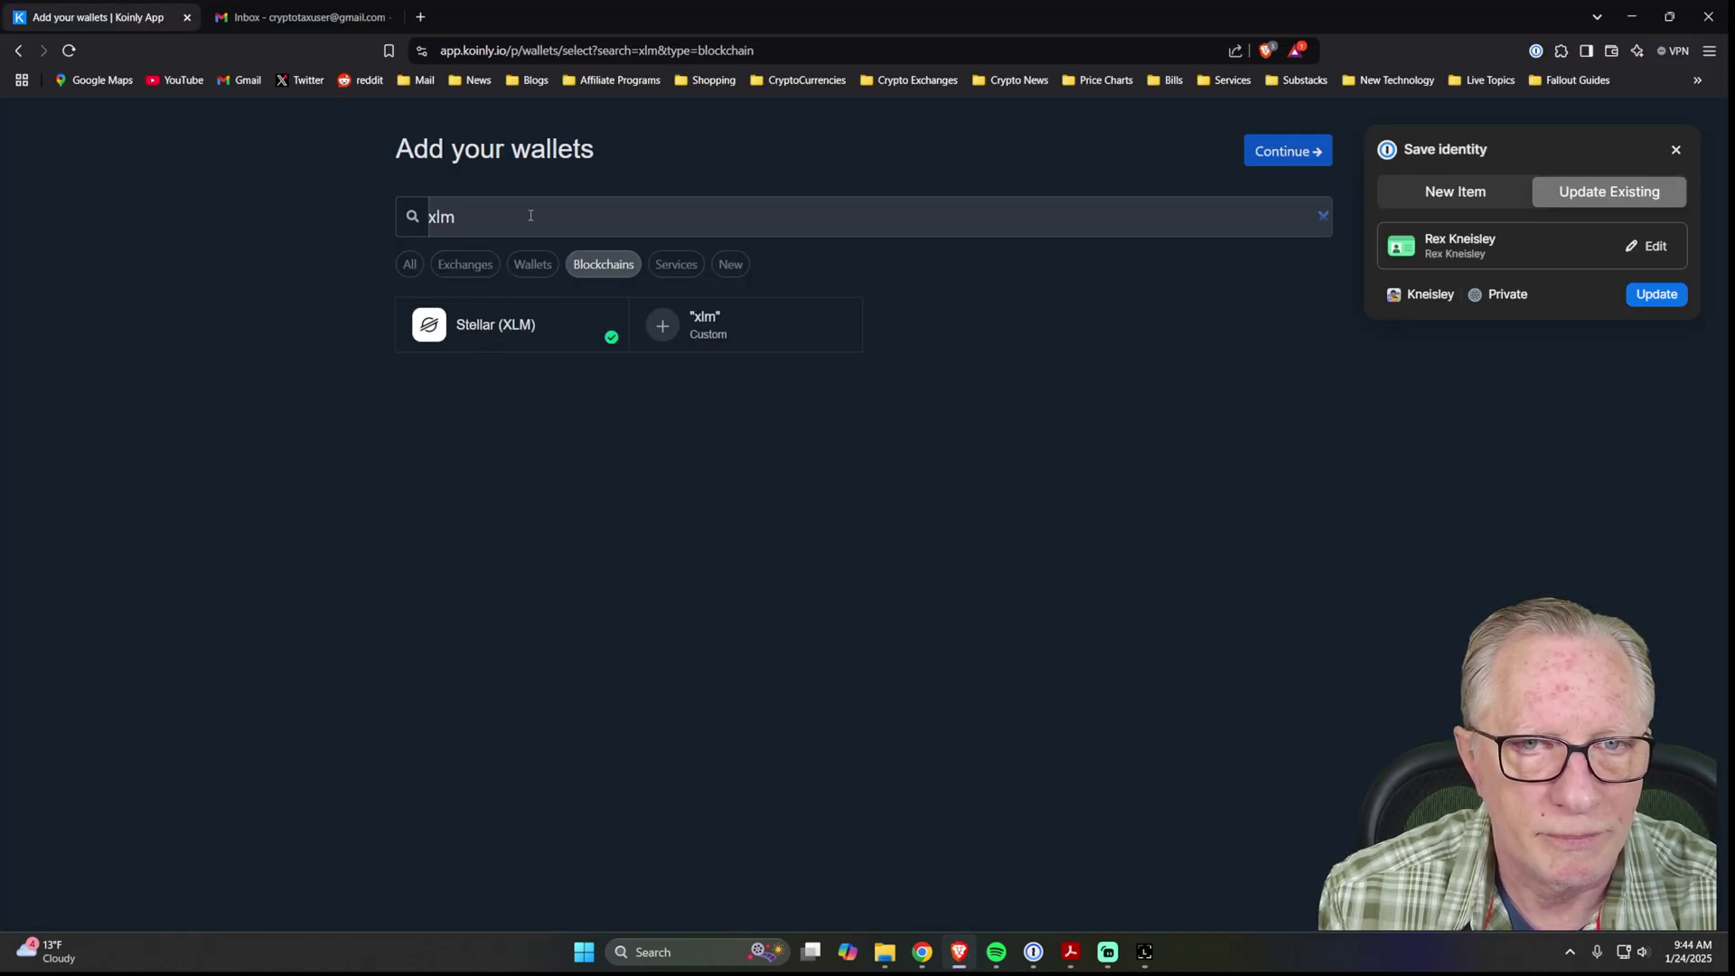
click(1326, 217)
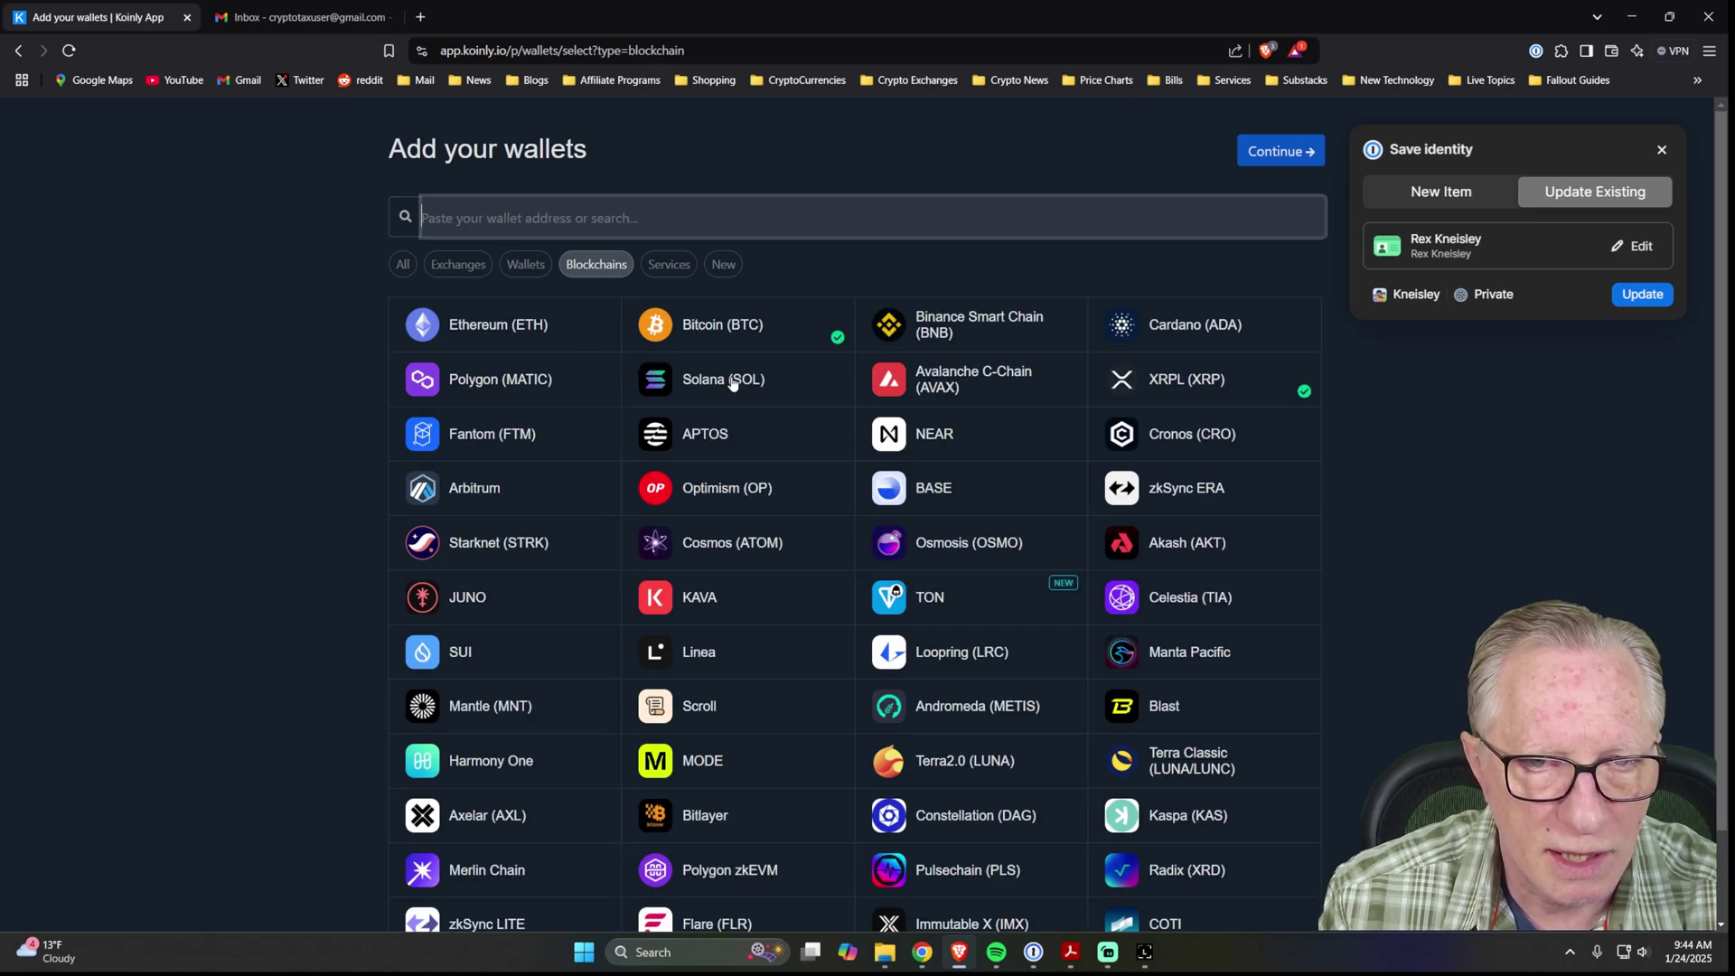
click(733, 383)
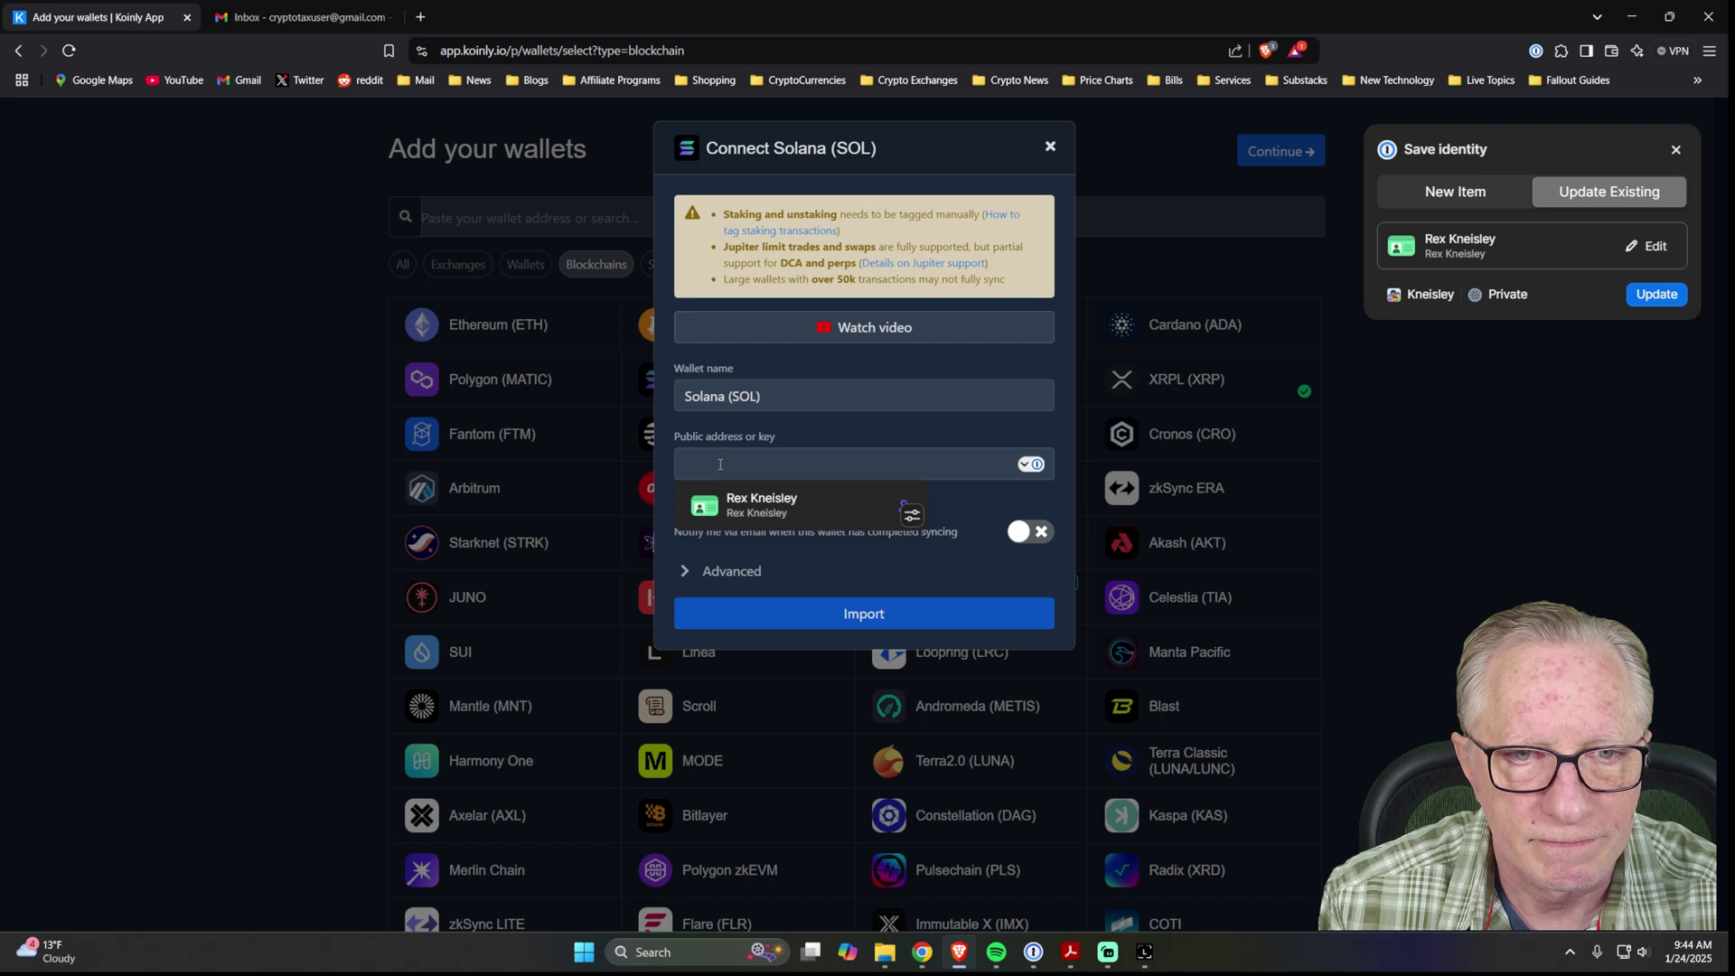
click(711, 460)
right_click(710, 460)
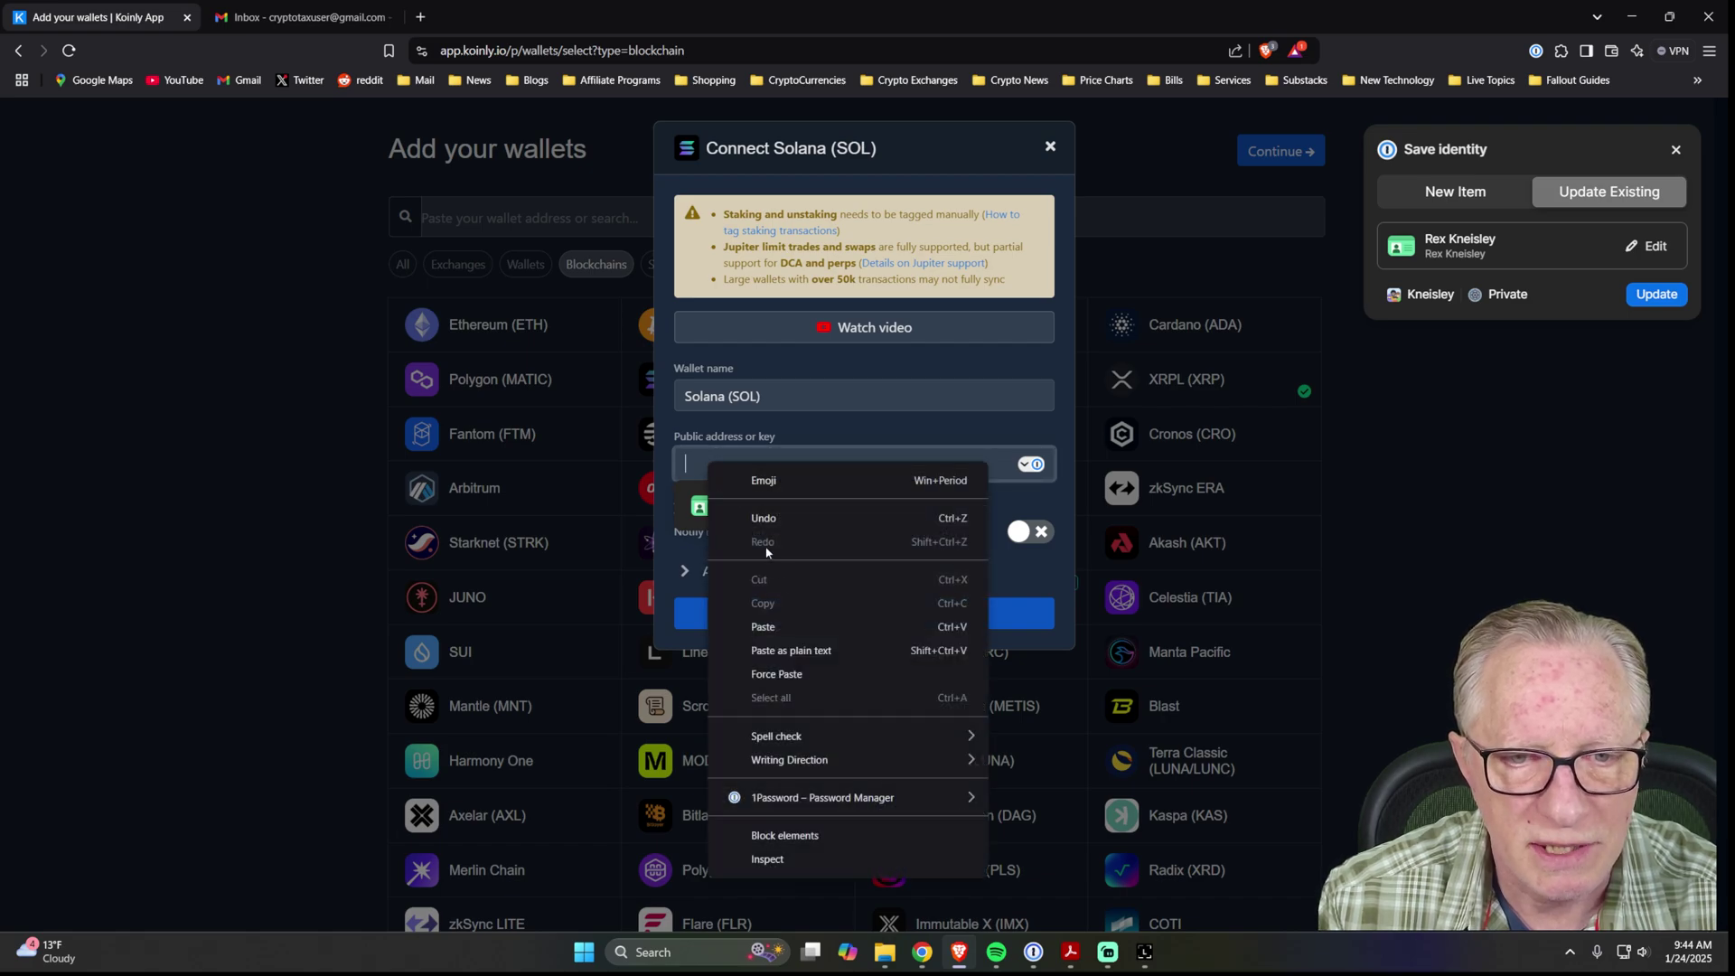
click(788, 626)
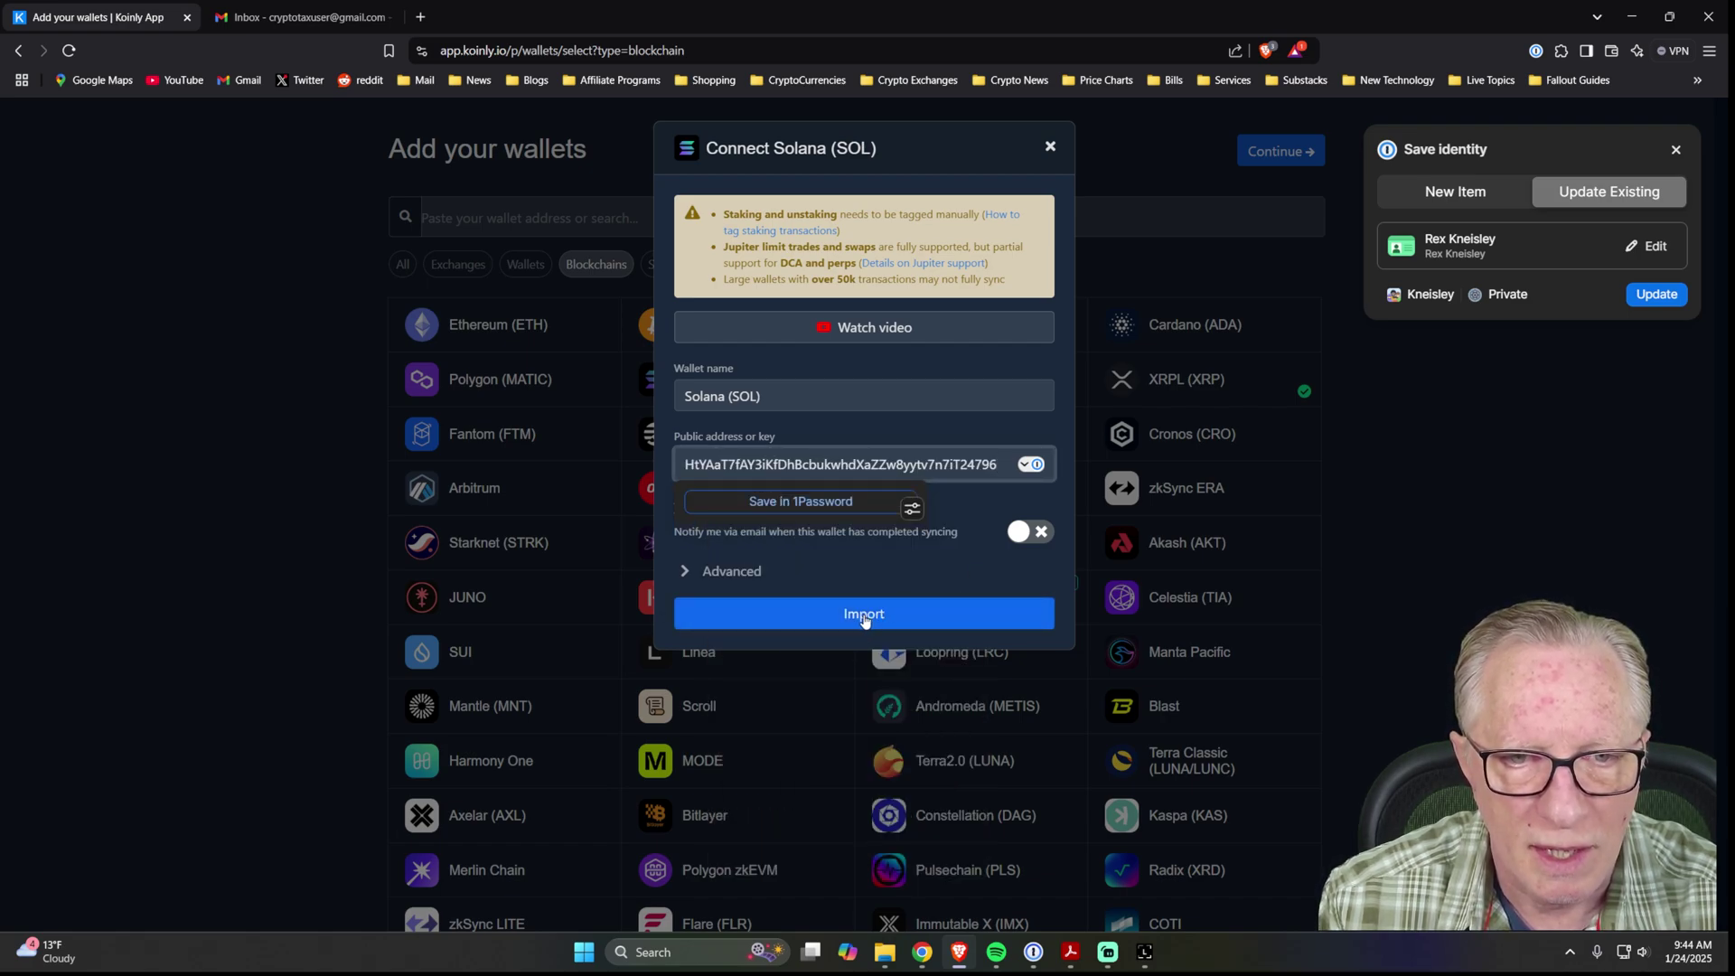
click(863, 617)
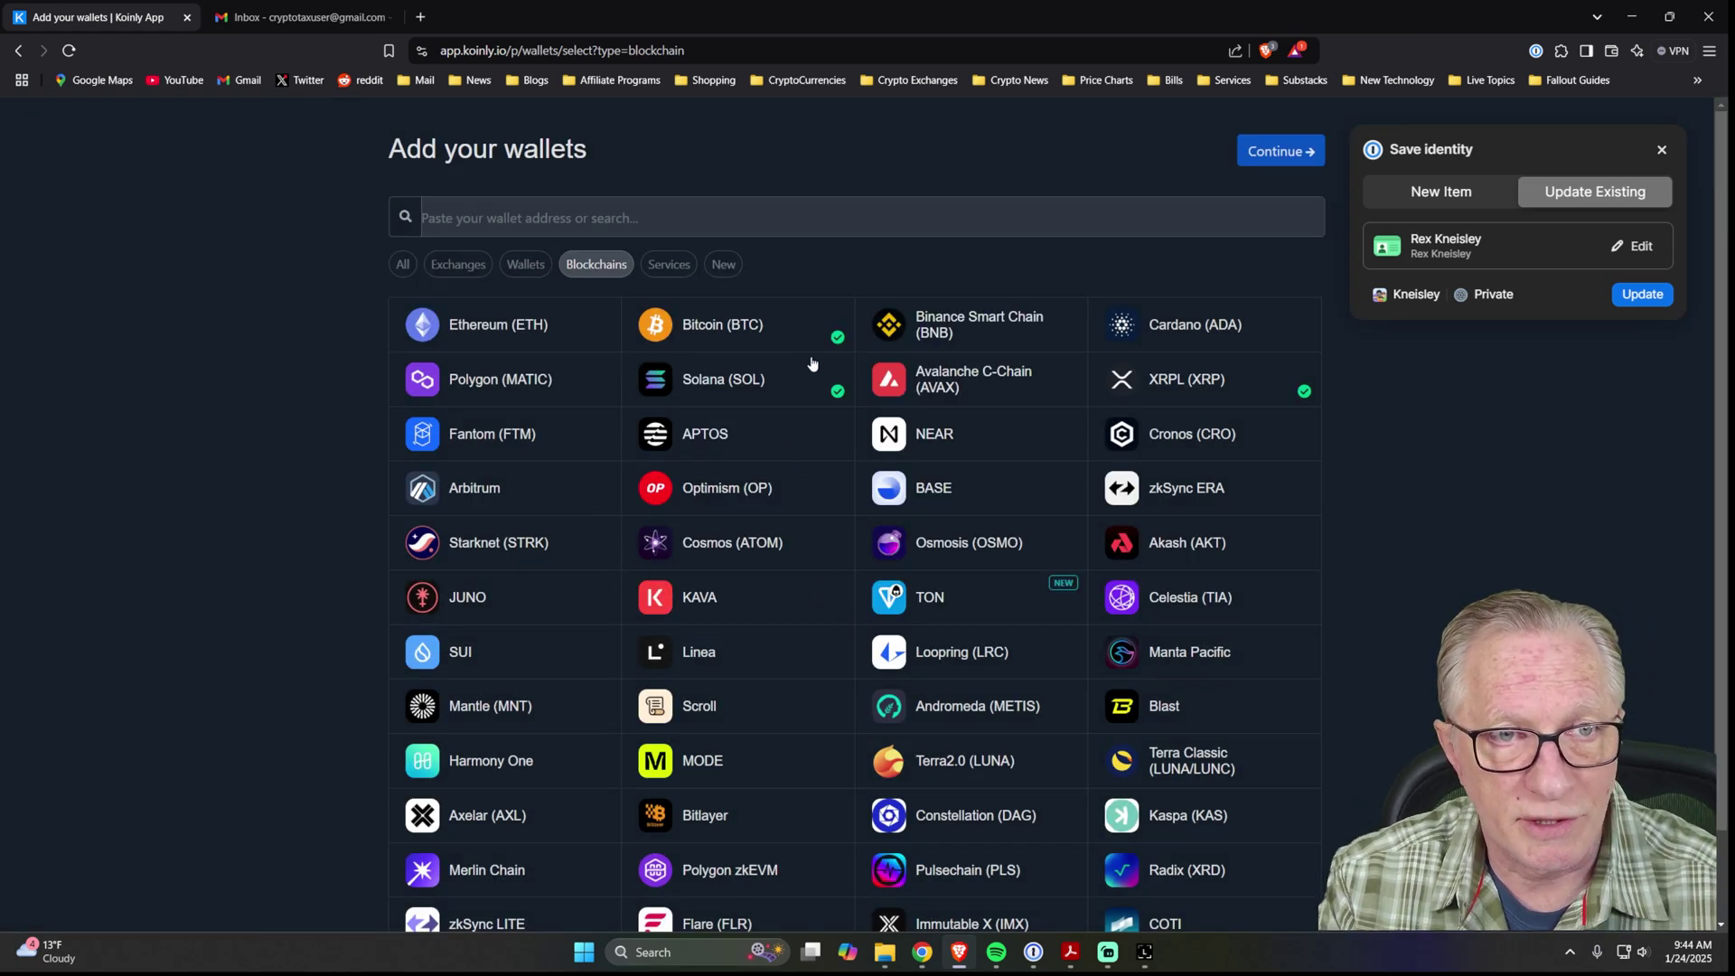
Pick Coinbase from the exchanges list with auto-sync and continue to Coinbase's sign-in page.
click(454, 268)
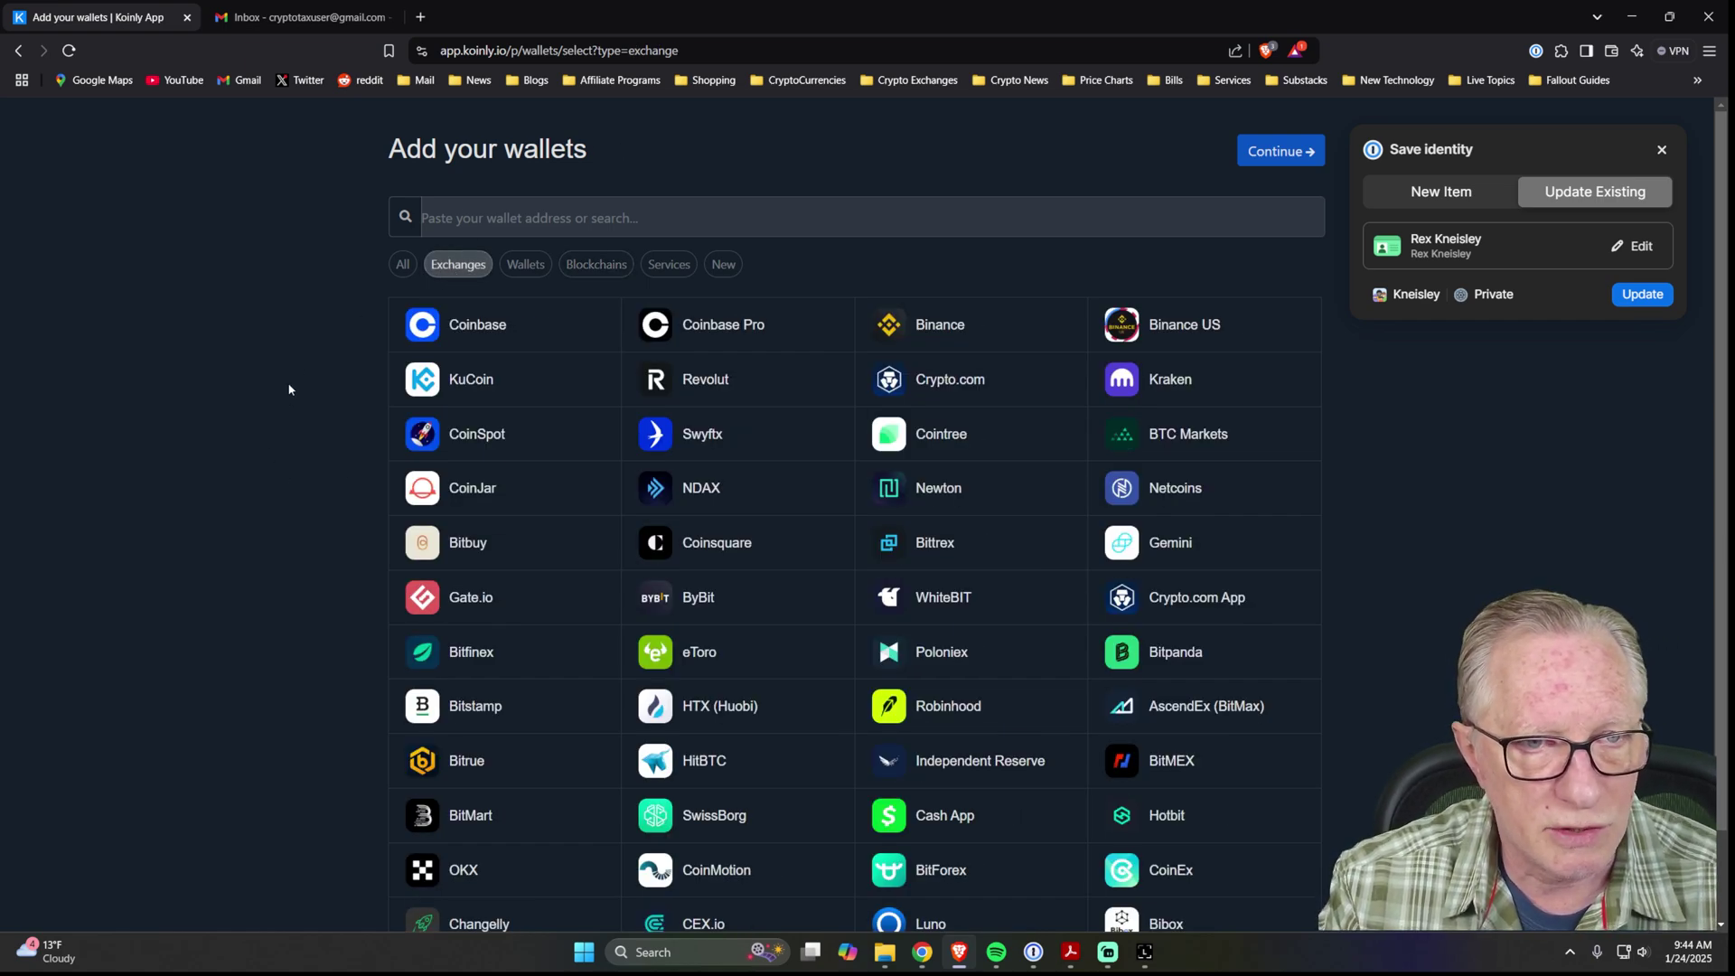
click(492, 332)
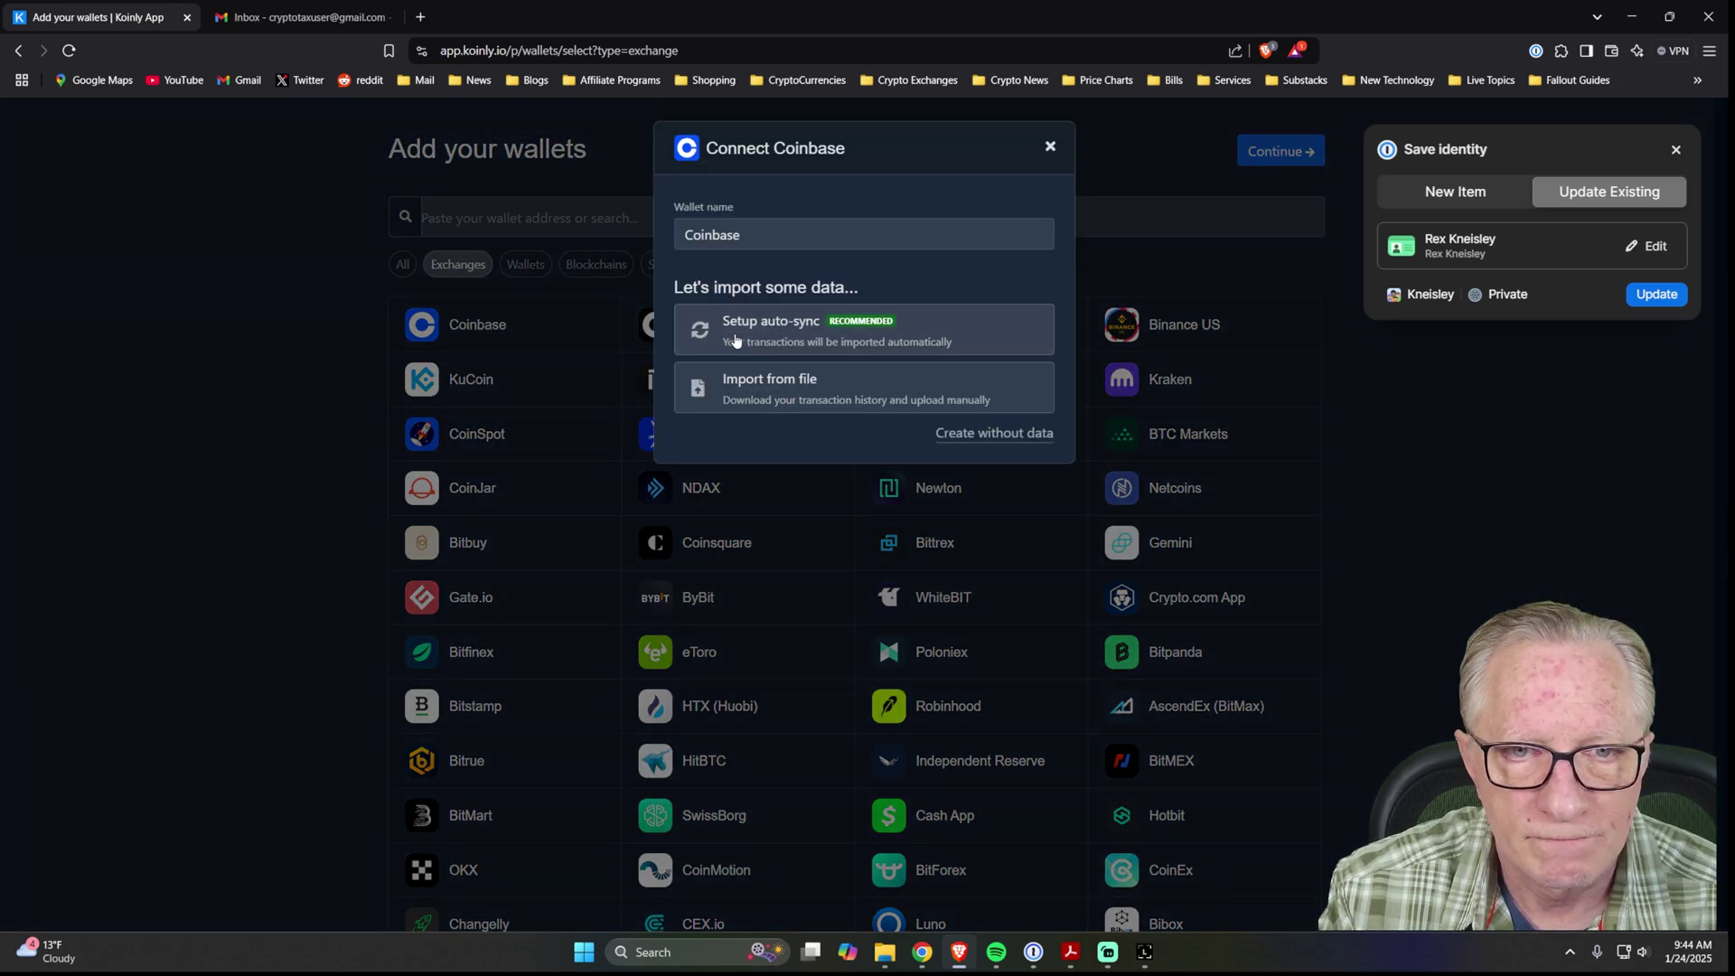
click(795, 338)
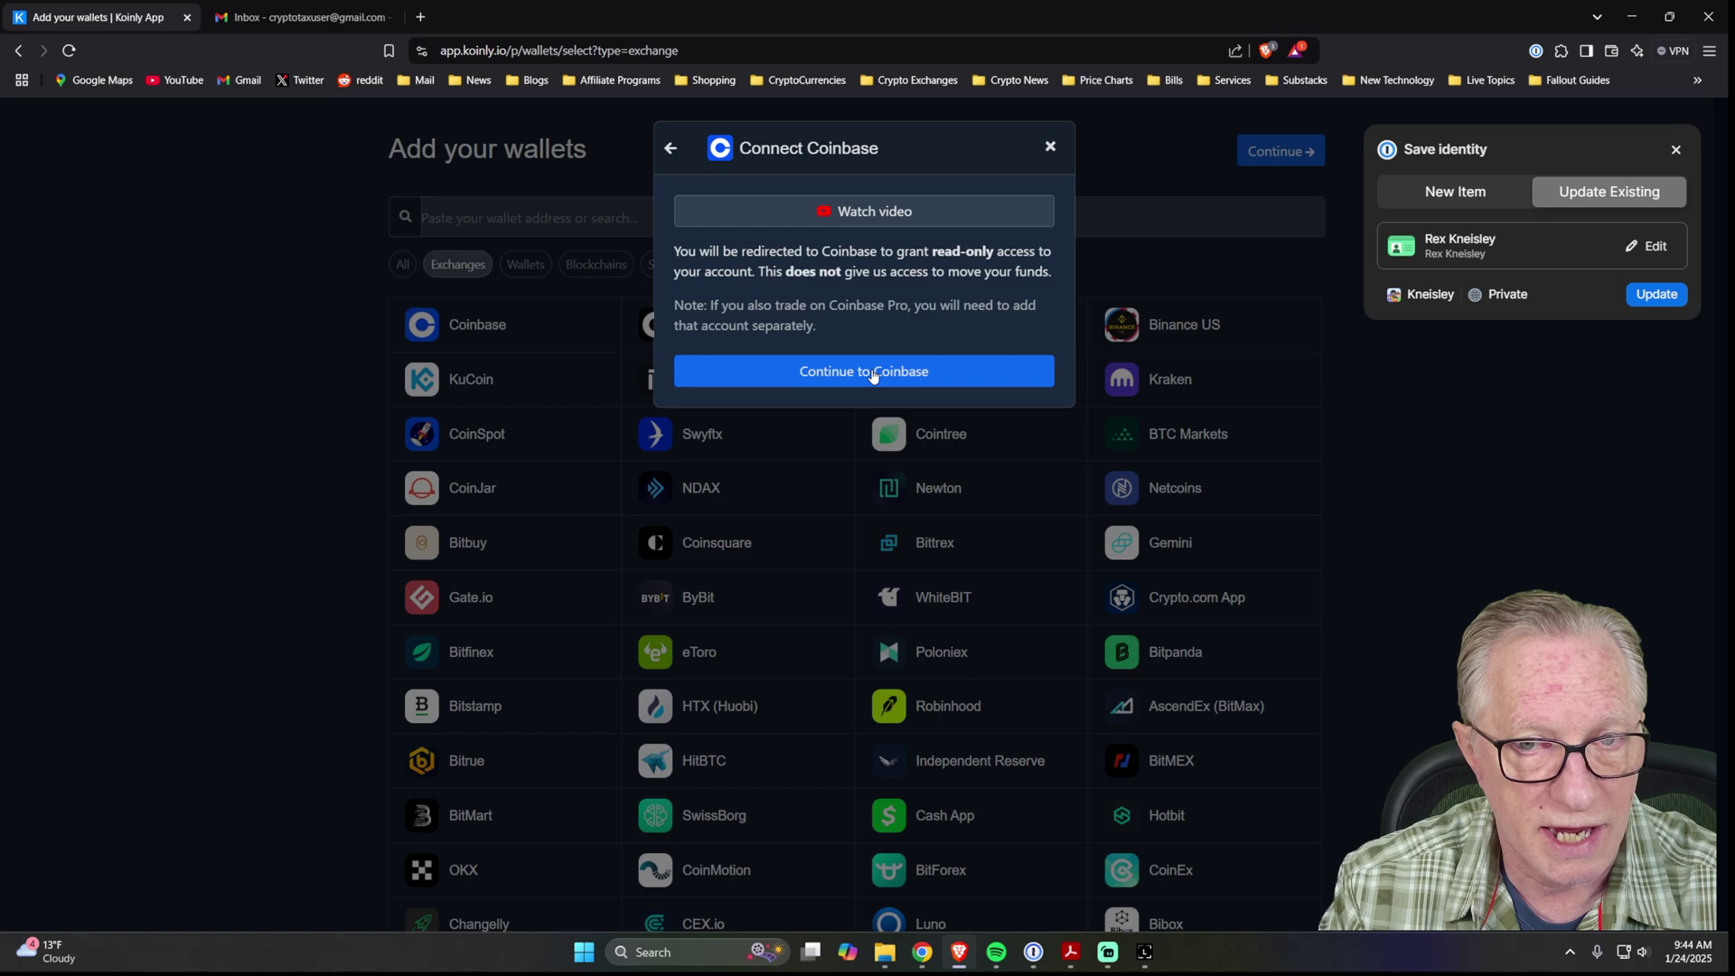
click(873, 373)
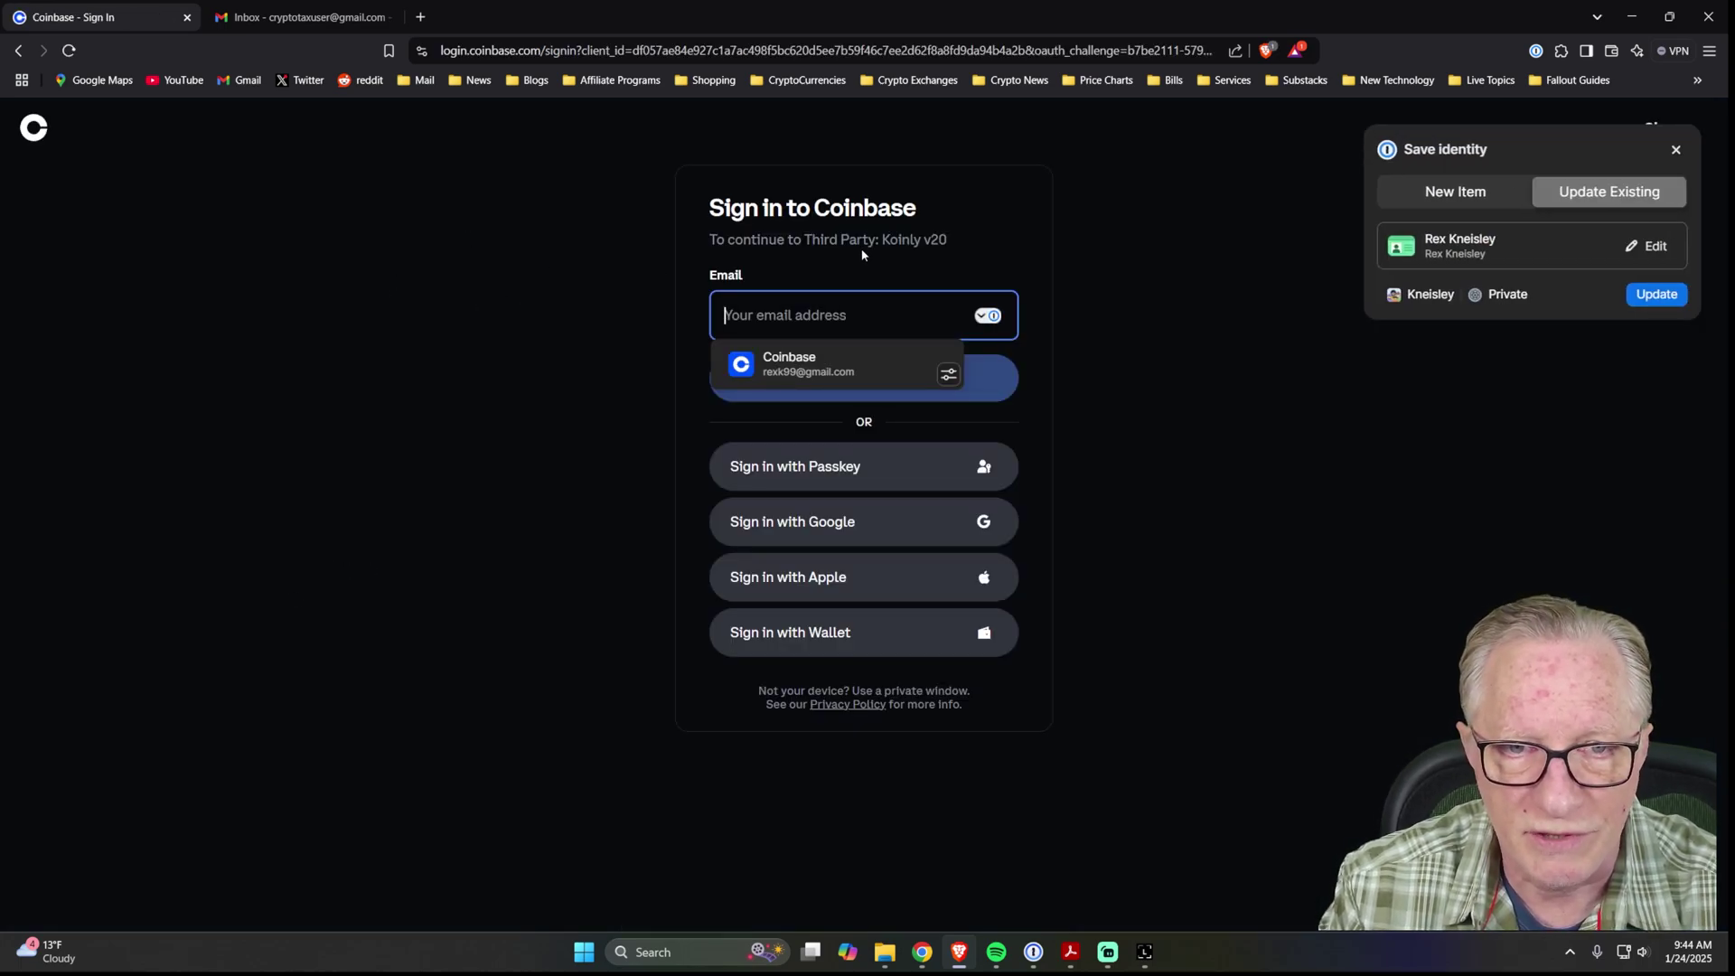
Sign in to Coinbase with the saved login and security-key passkey, then allow Koinly access.
click(795, 364)
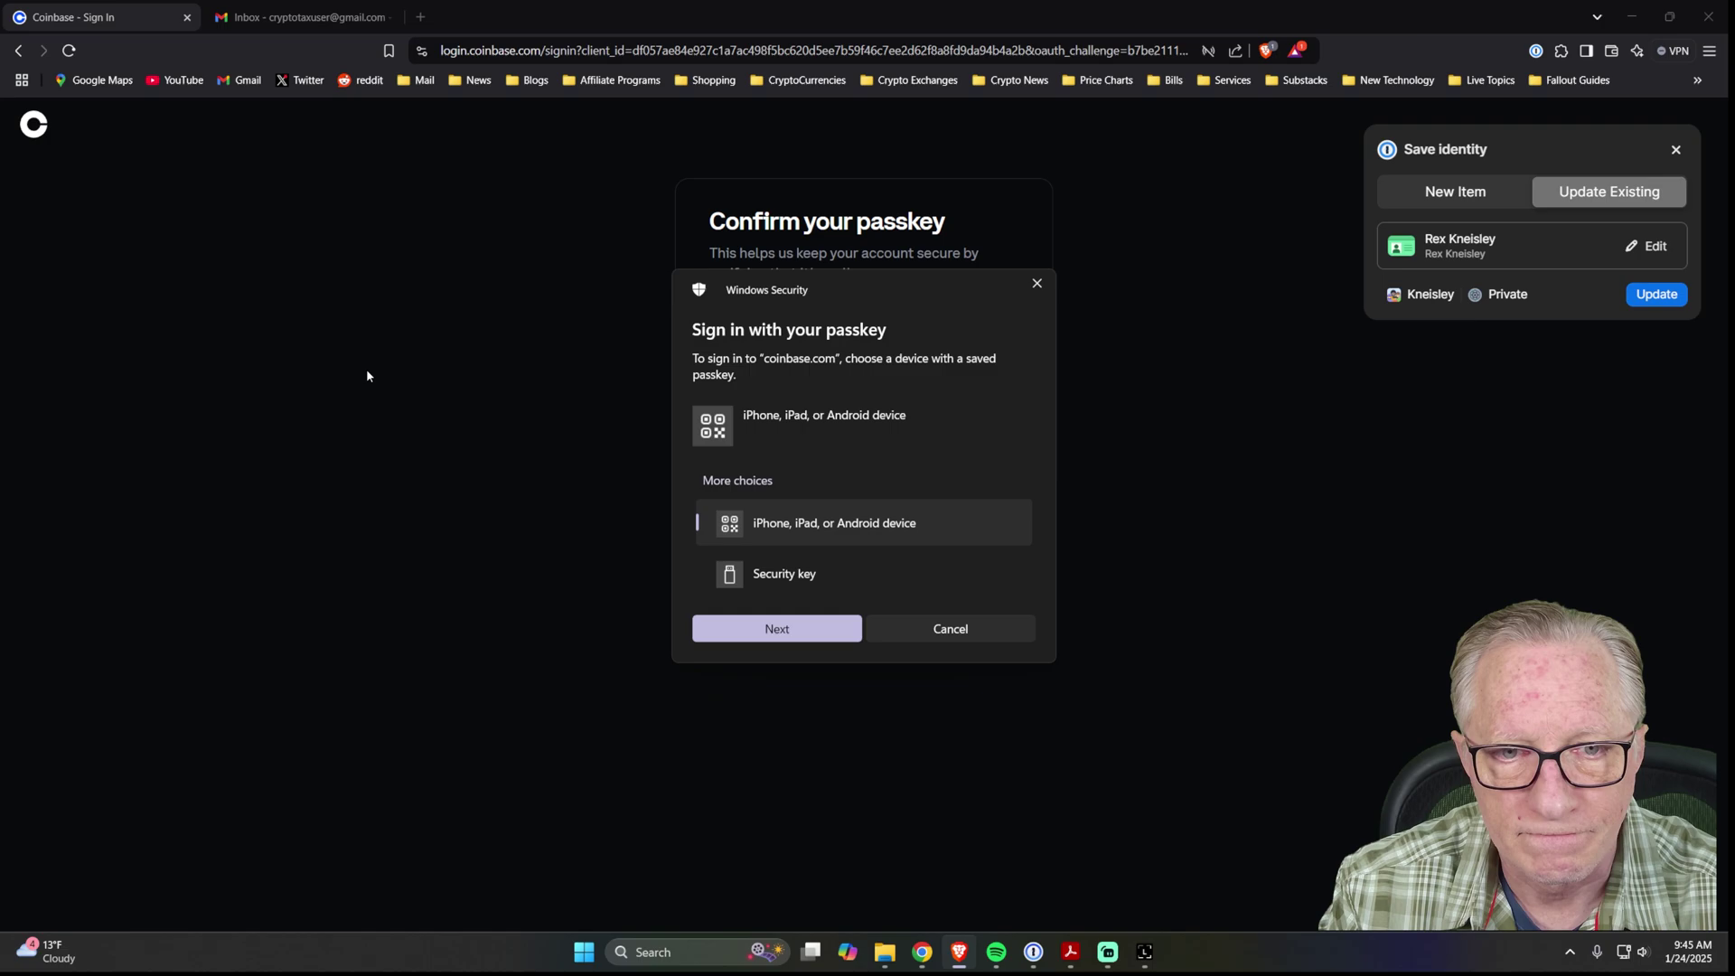
click(778, 582)
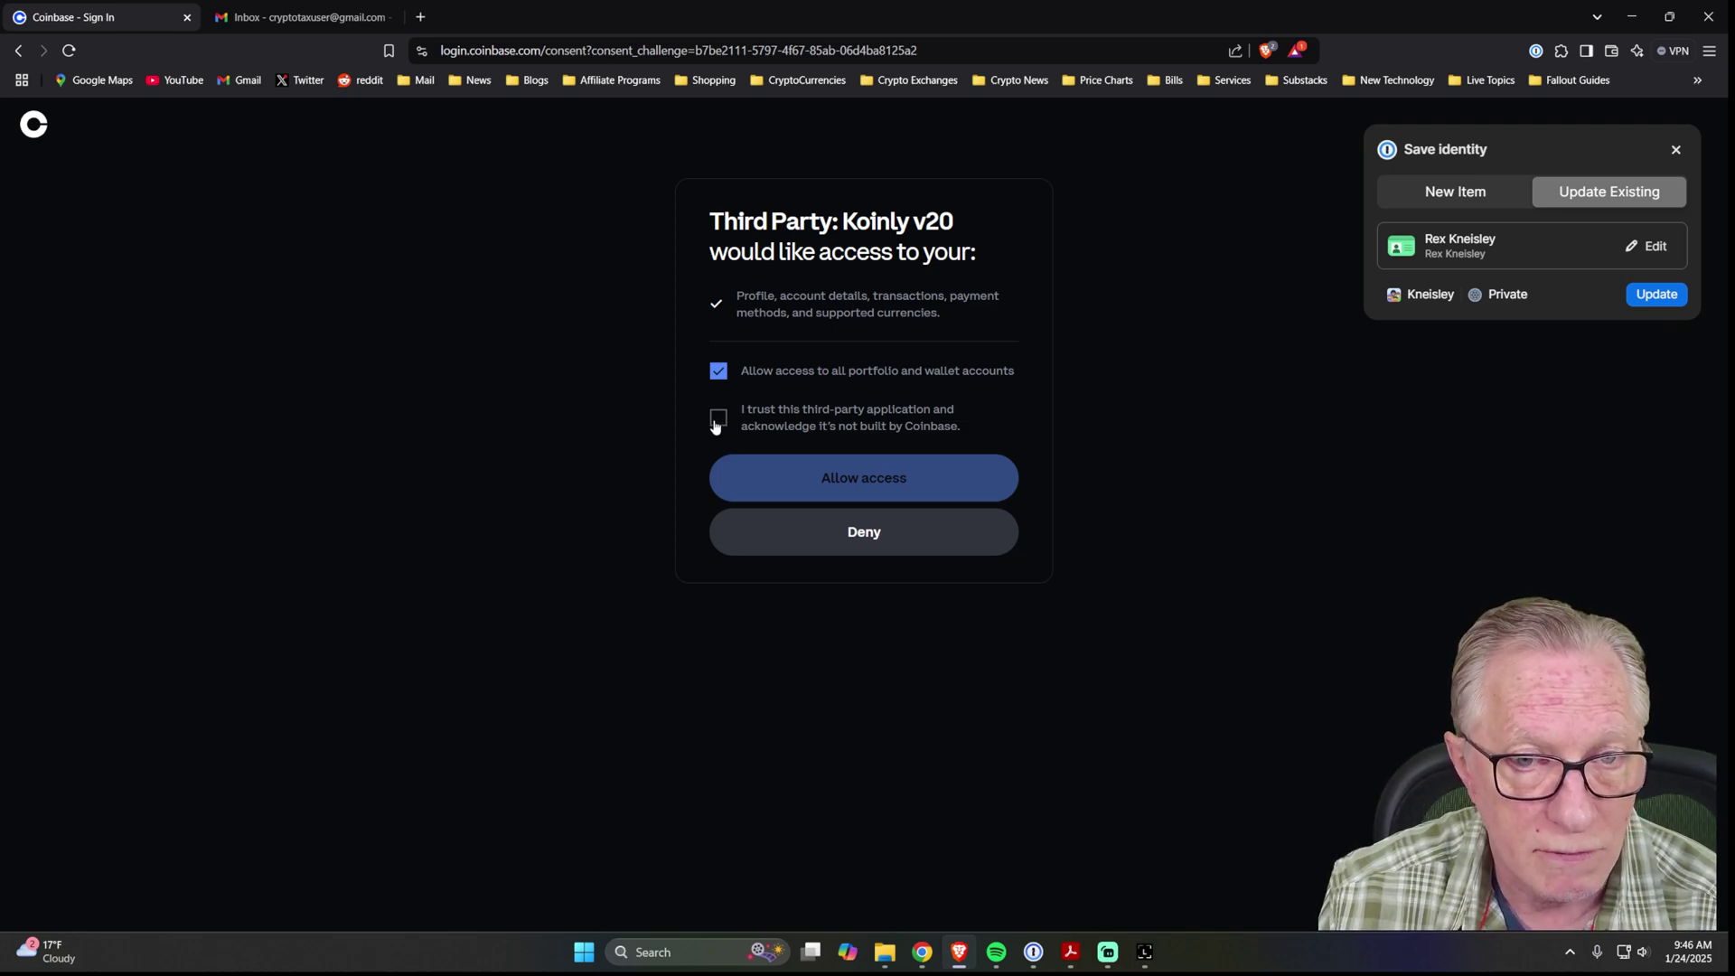
click(718, 423)
click(872, 479)
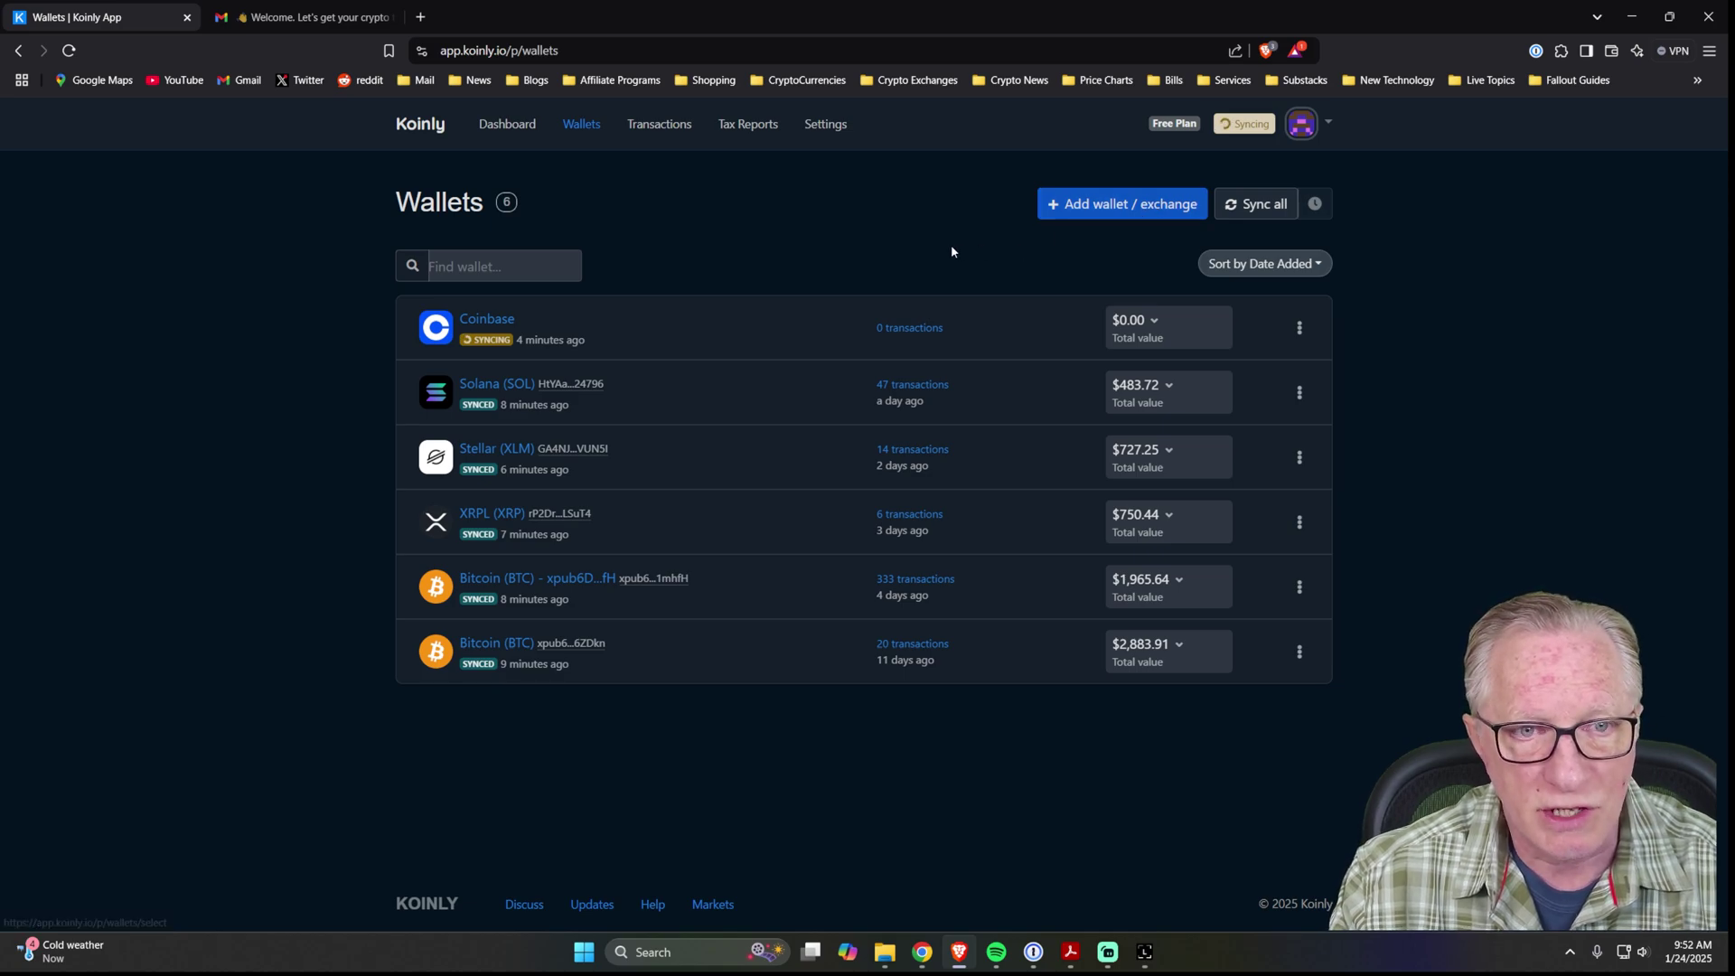
Start adding a MetaMask wallet with auto-sync setup.
click(1125, 207)
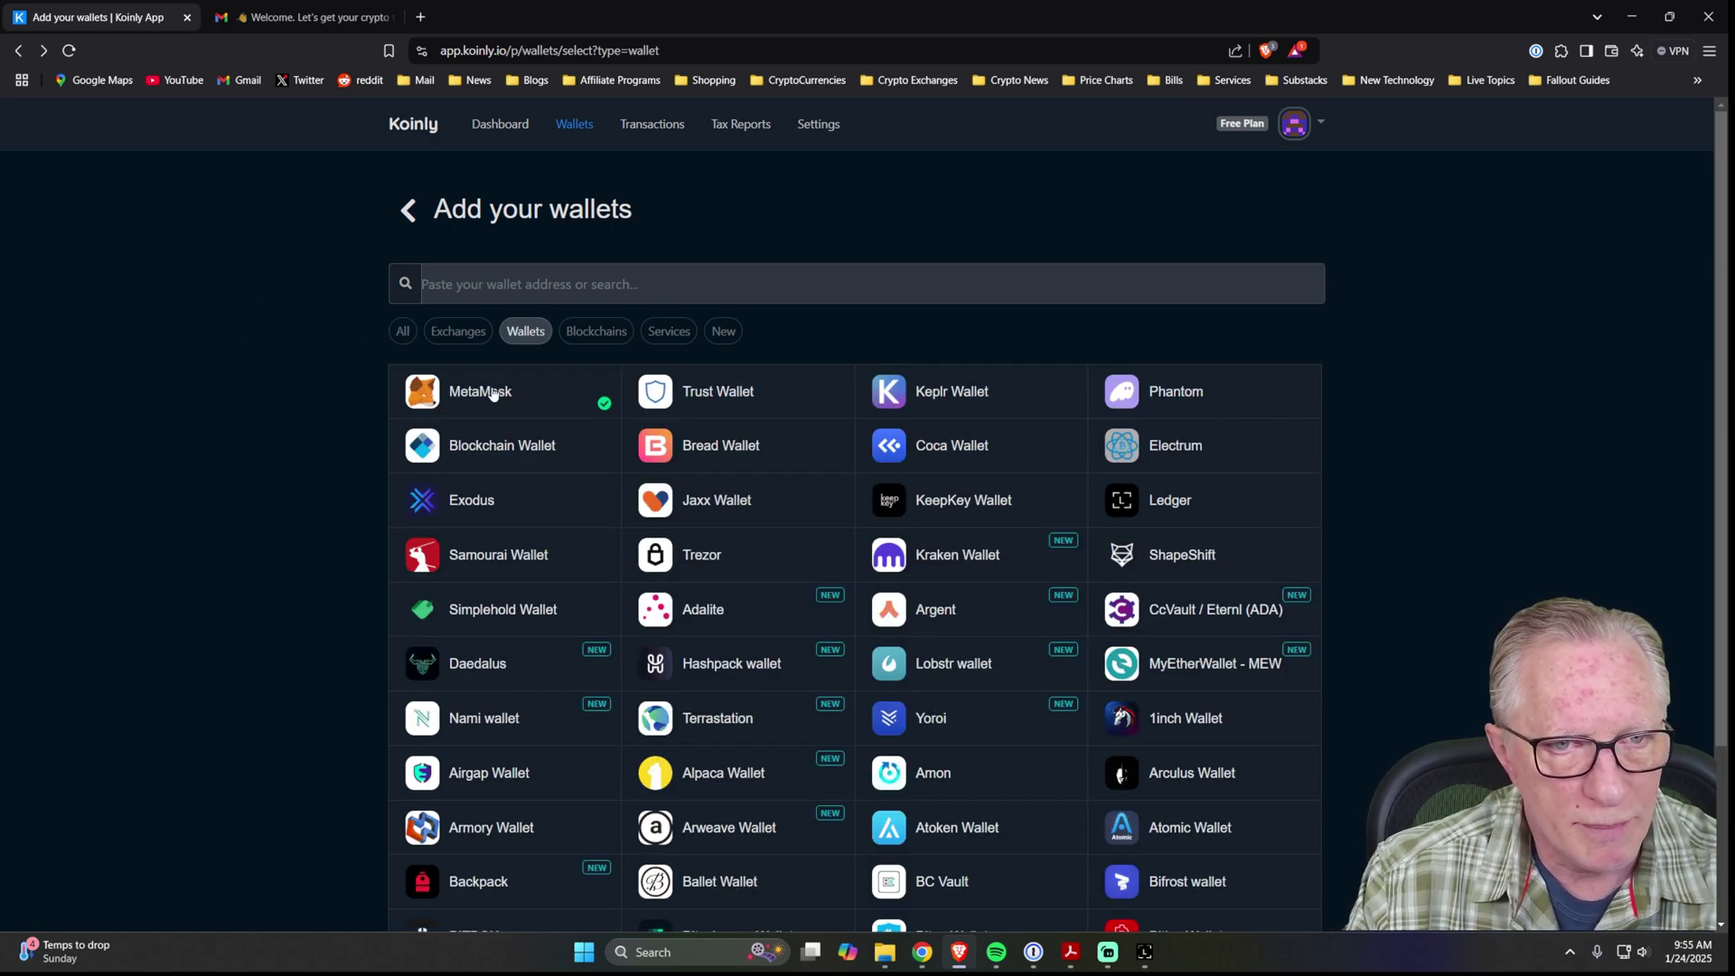
click(487, 402)
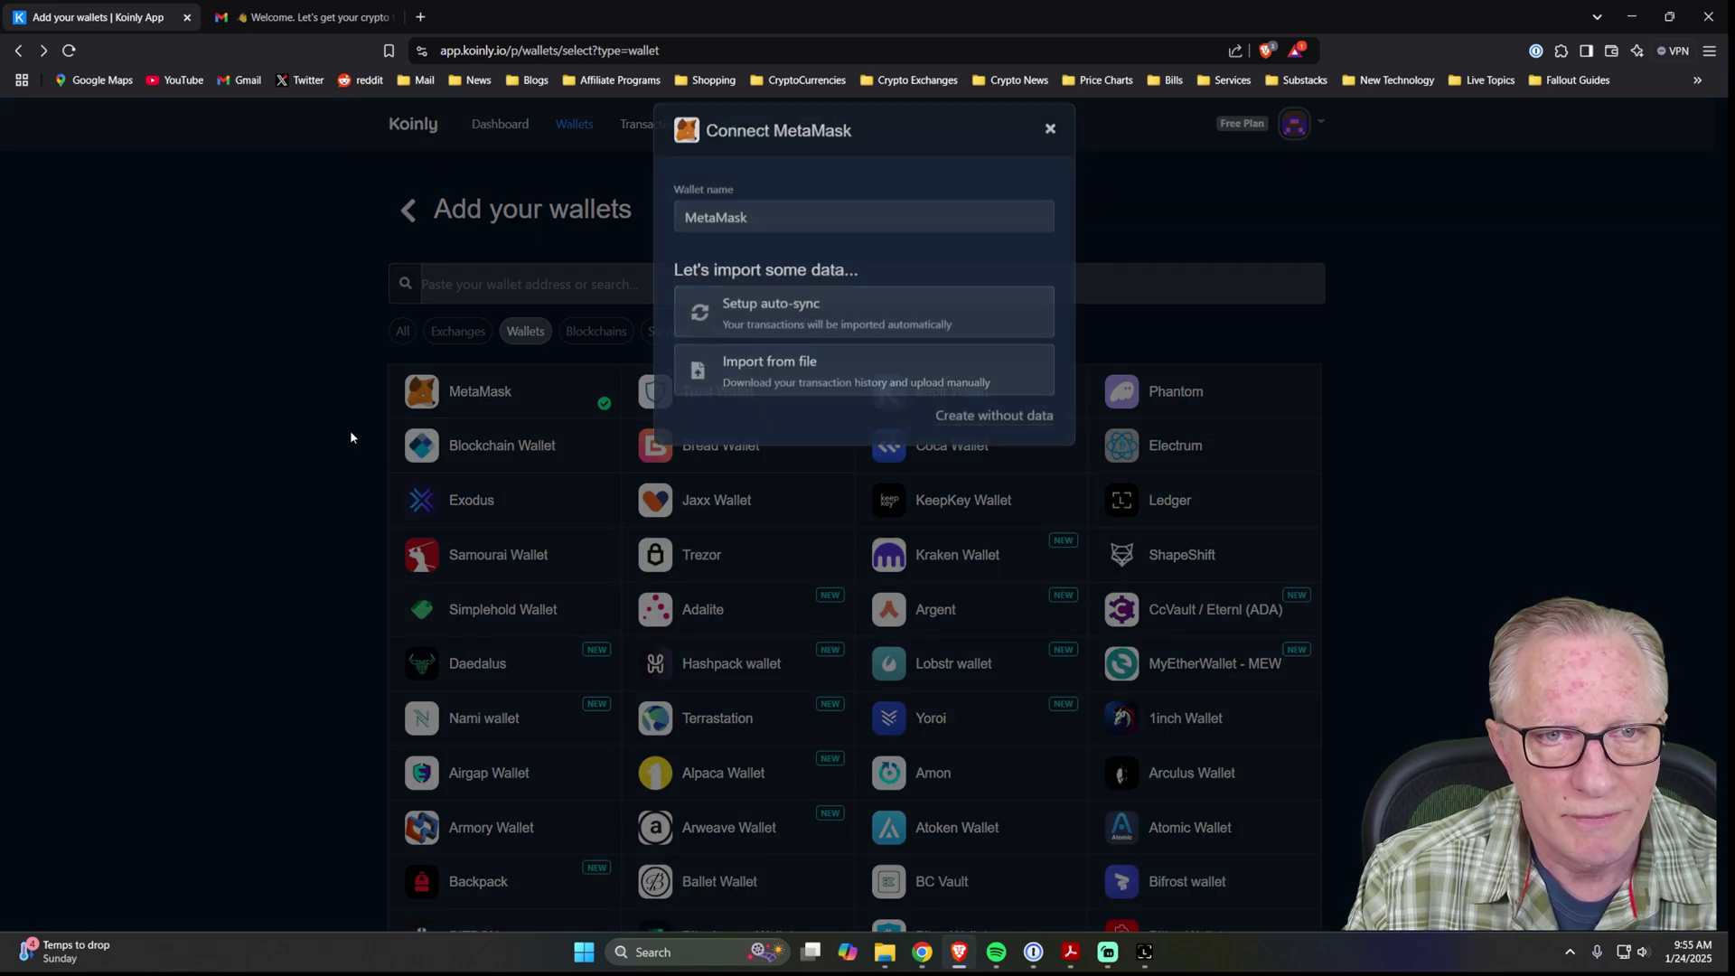
click(805, 334)
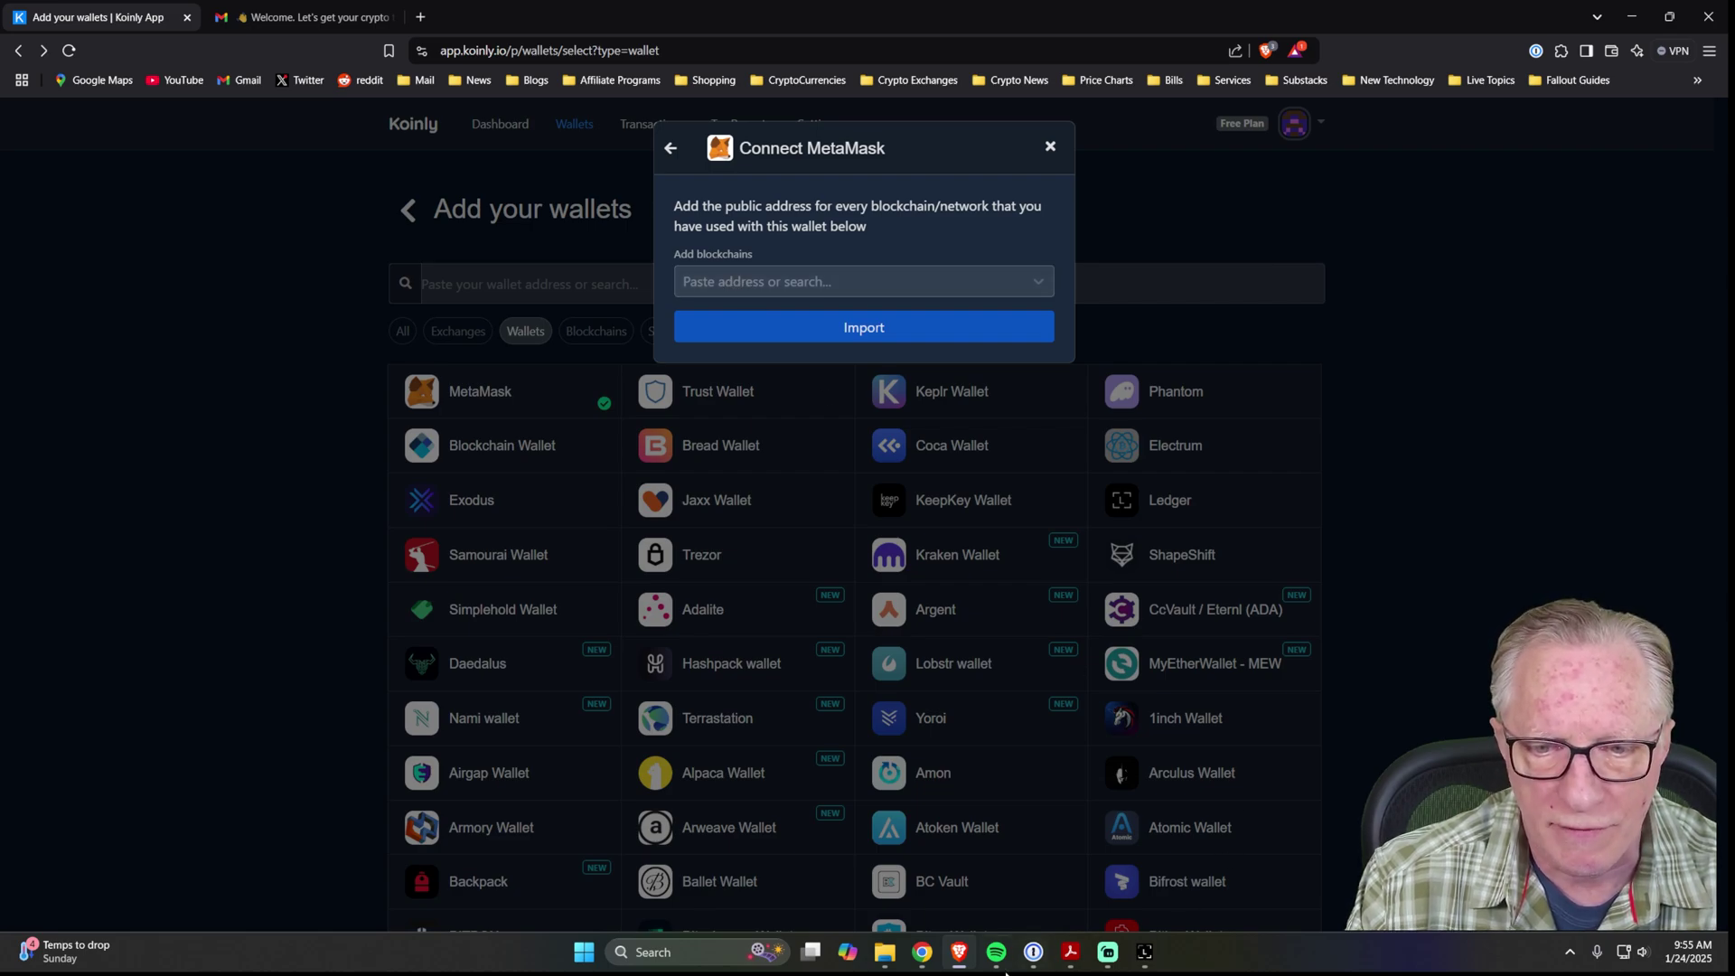
Copy the Ethereum account address from the MetaMask extension and paste it into Koinly's address field.
mouse_move(961, 960)
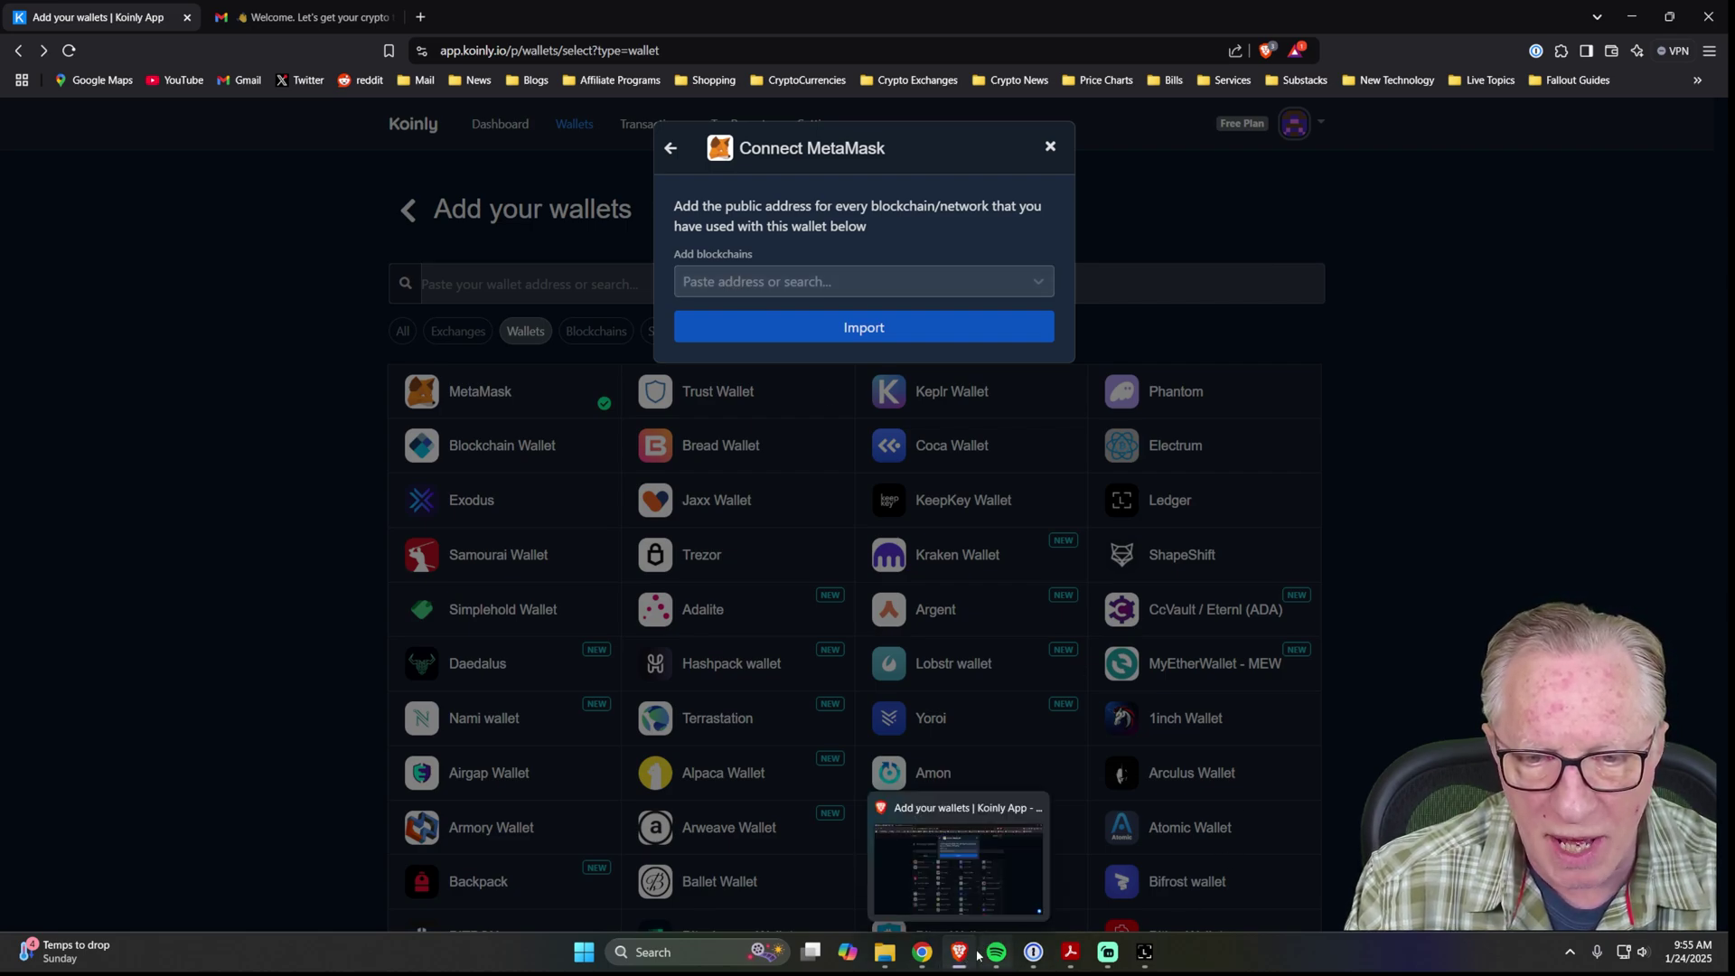
click(921, 951)
click(1360, 53)
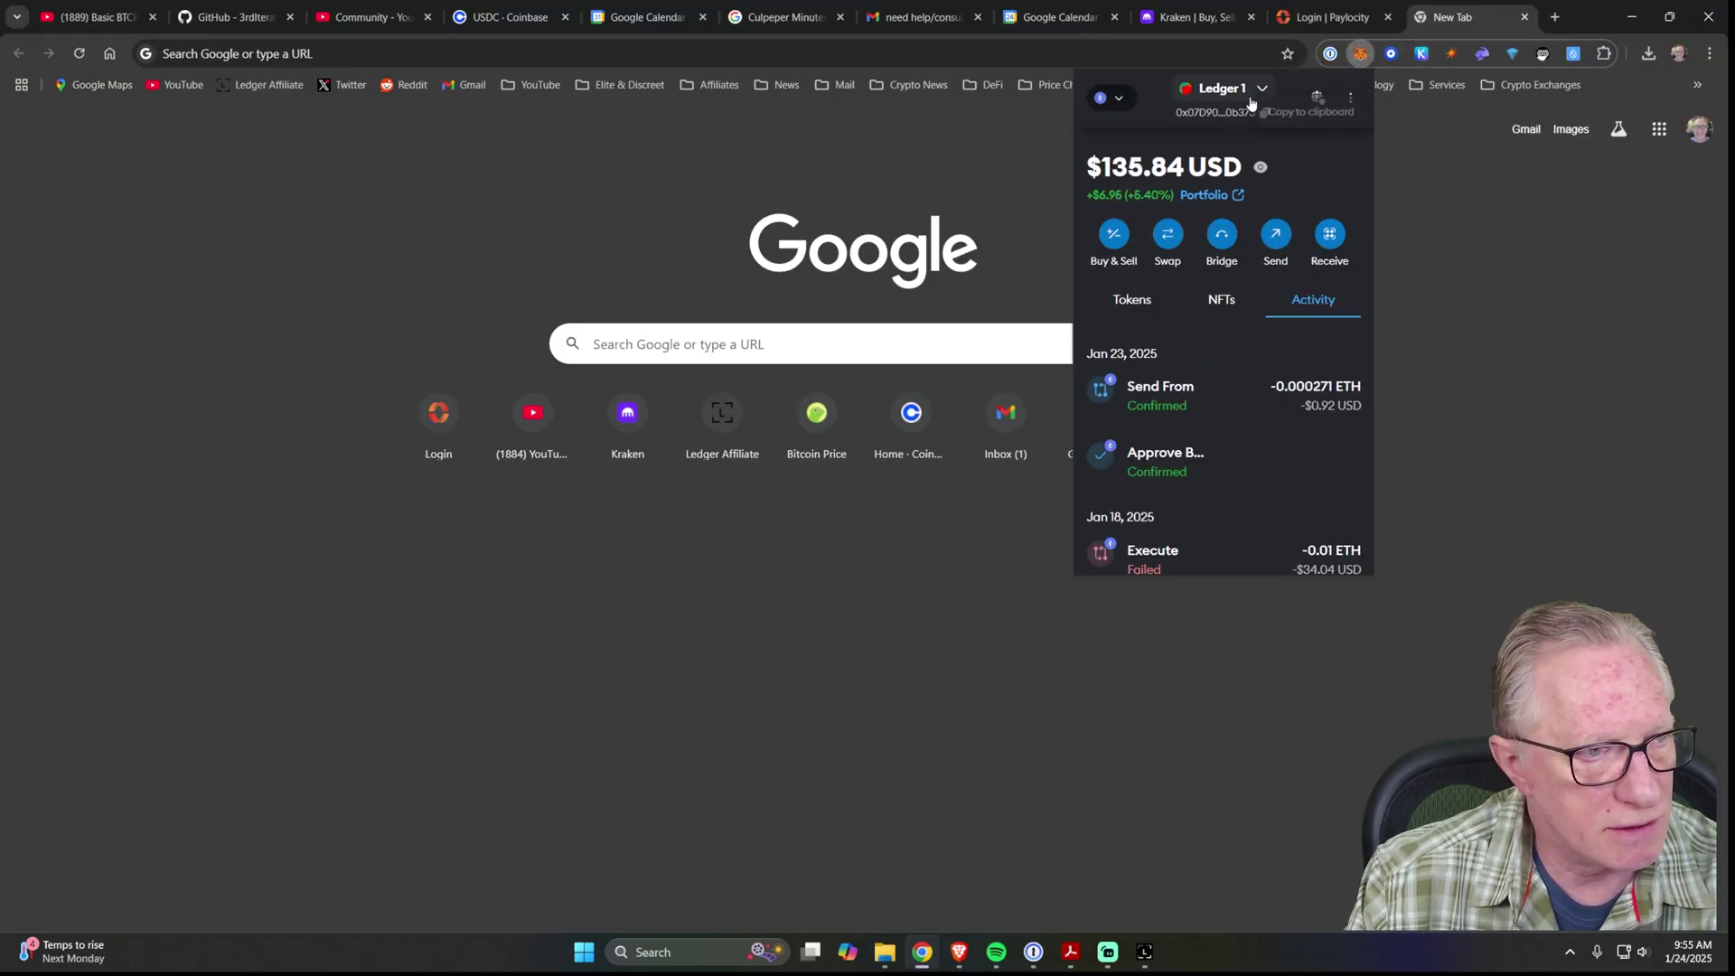
click(1263, 111)
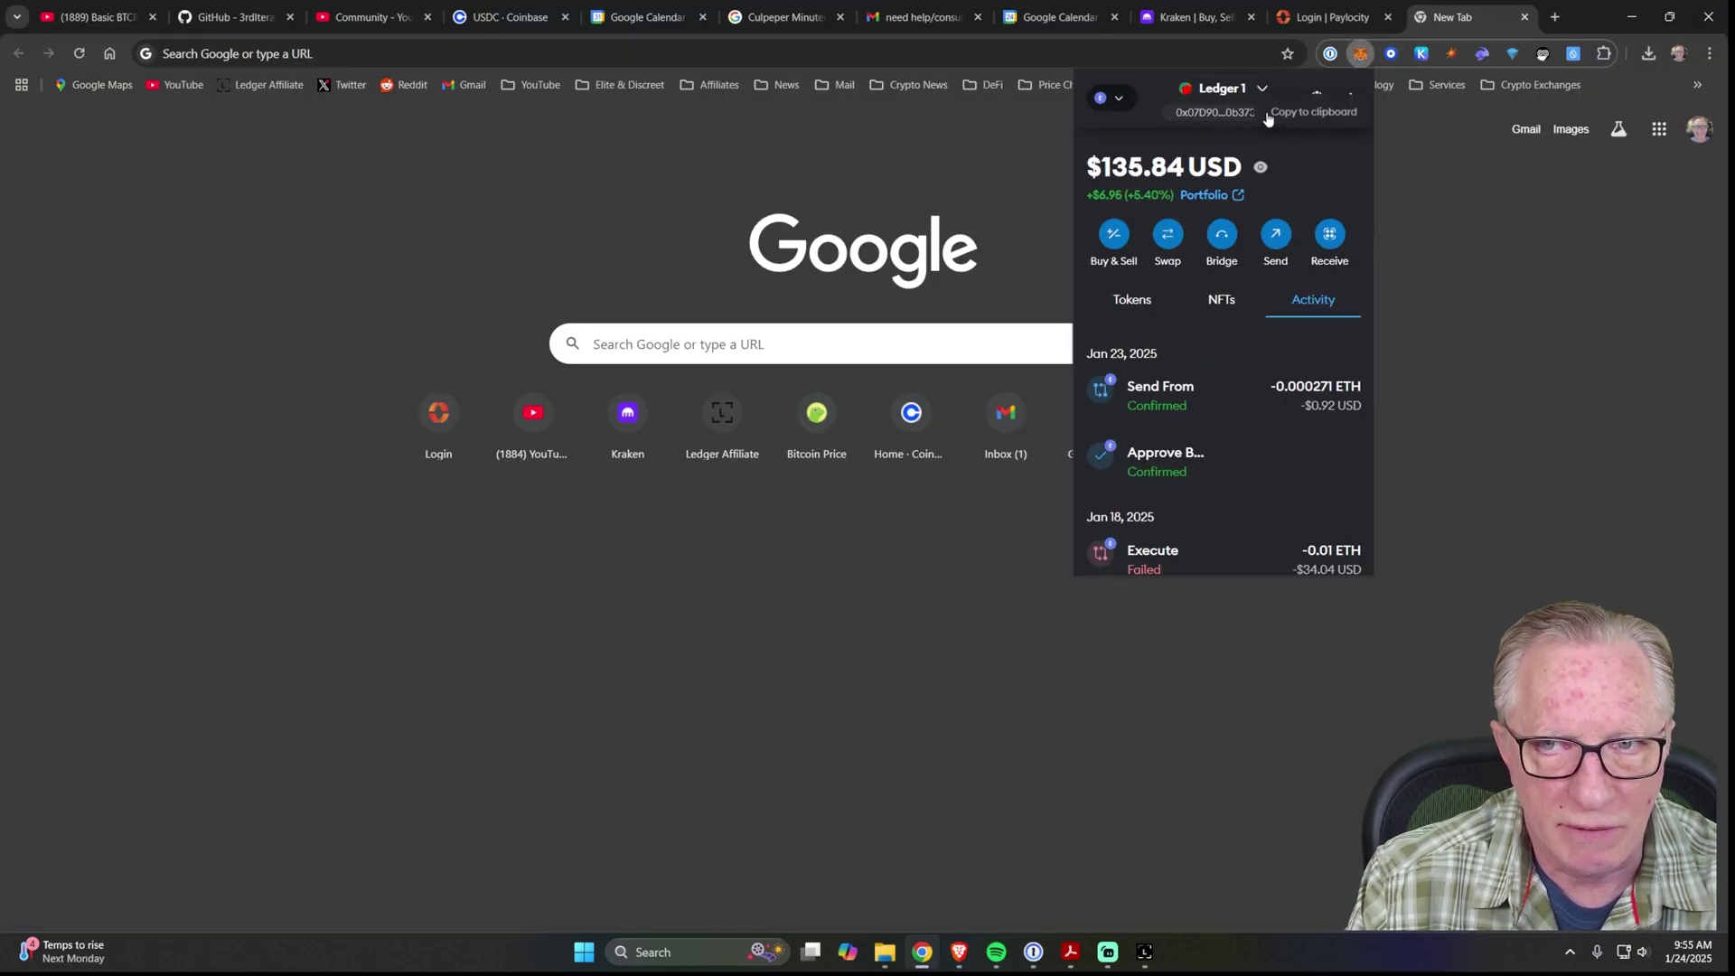
key(alt+Tab)
text(0x07D9017637b8Fe1fDDD463e5D2efB42F2dD0b373)
mouse_move(784, 365)
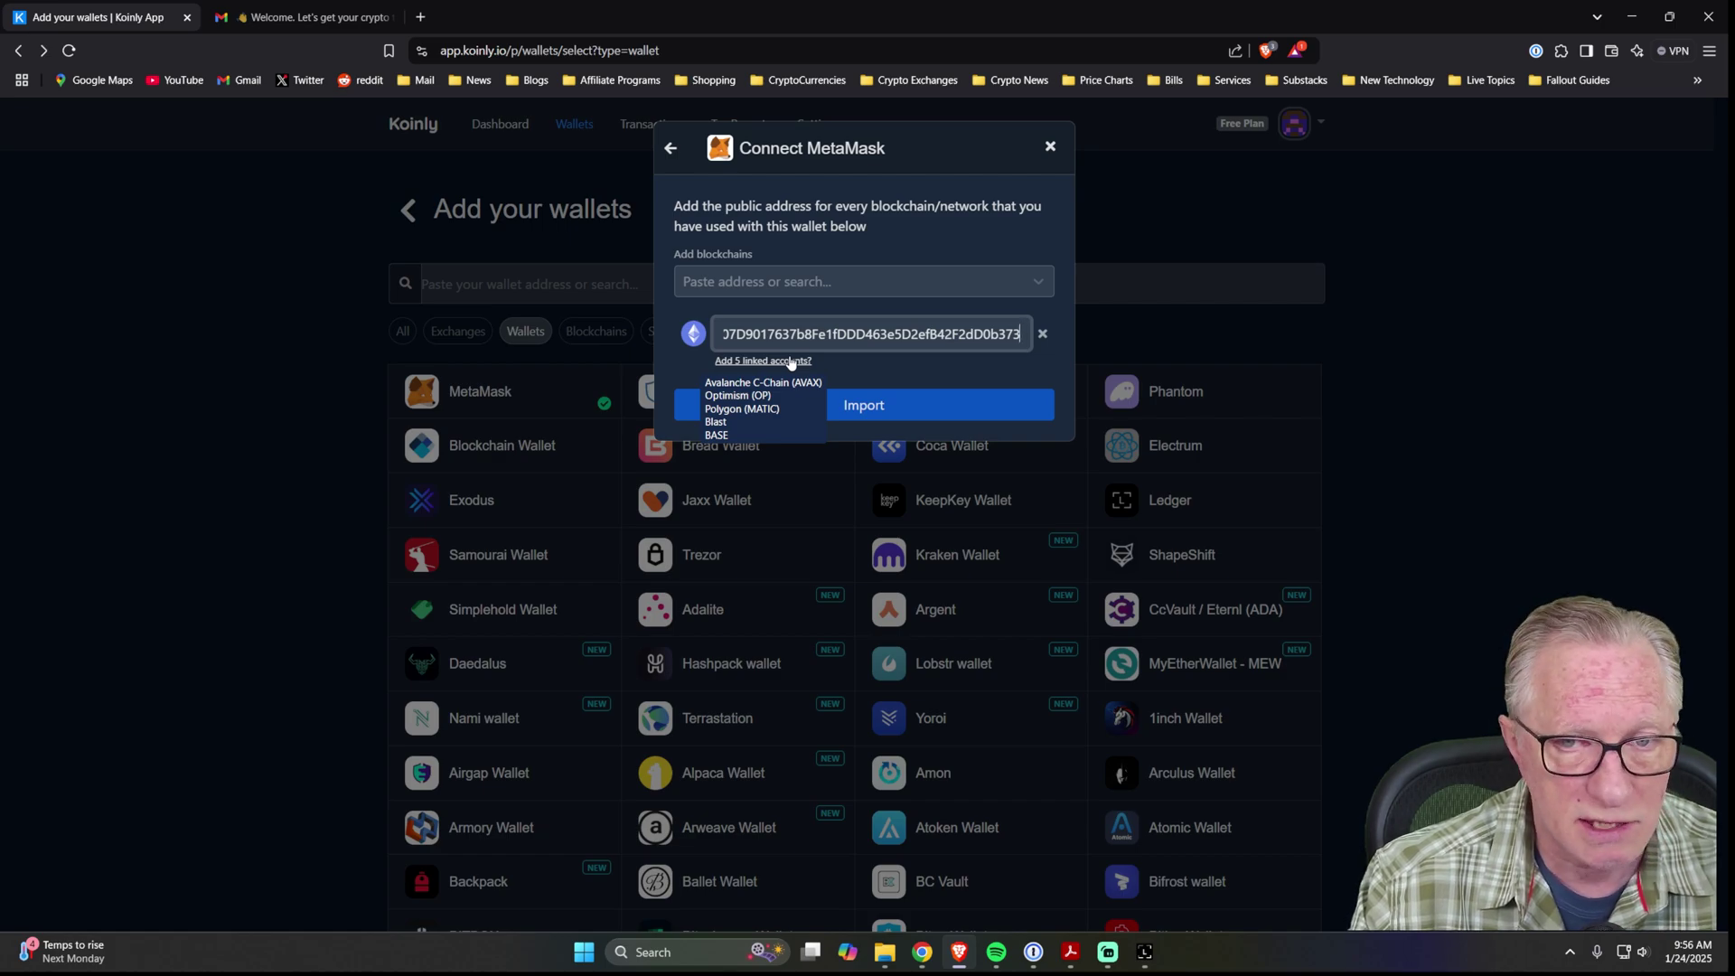
Import the pasted MetaMask address and let the dashboard load with the $6,921 portfolio.
click(925, 414)
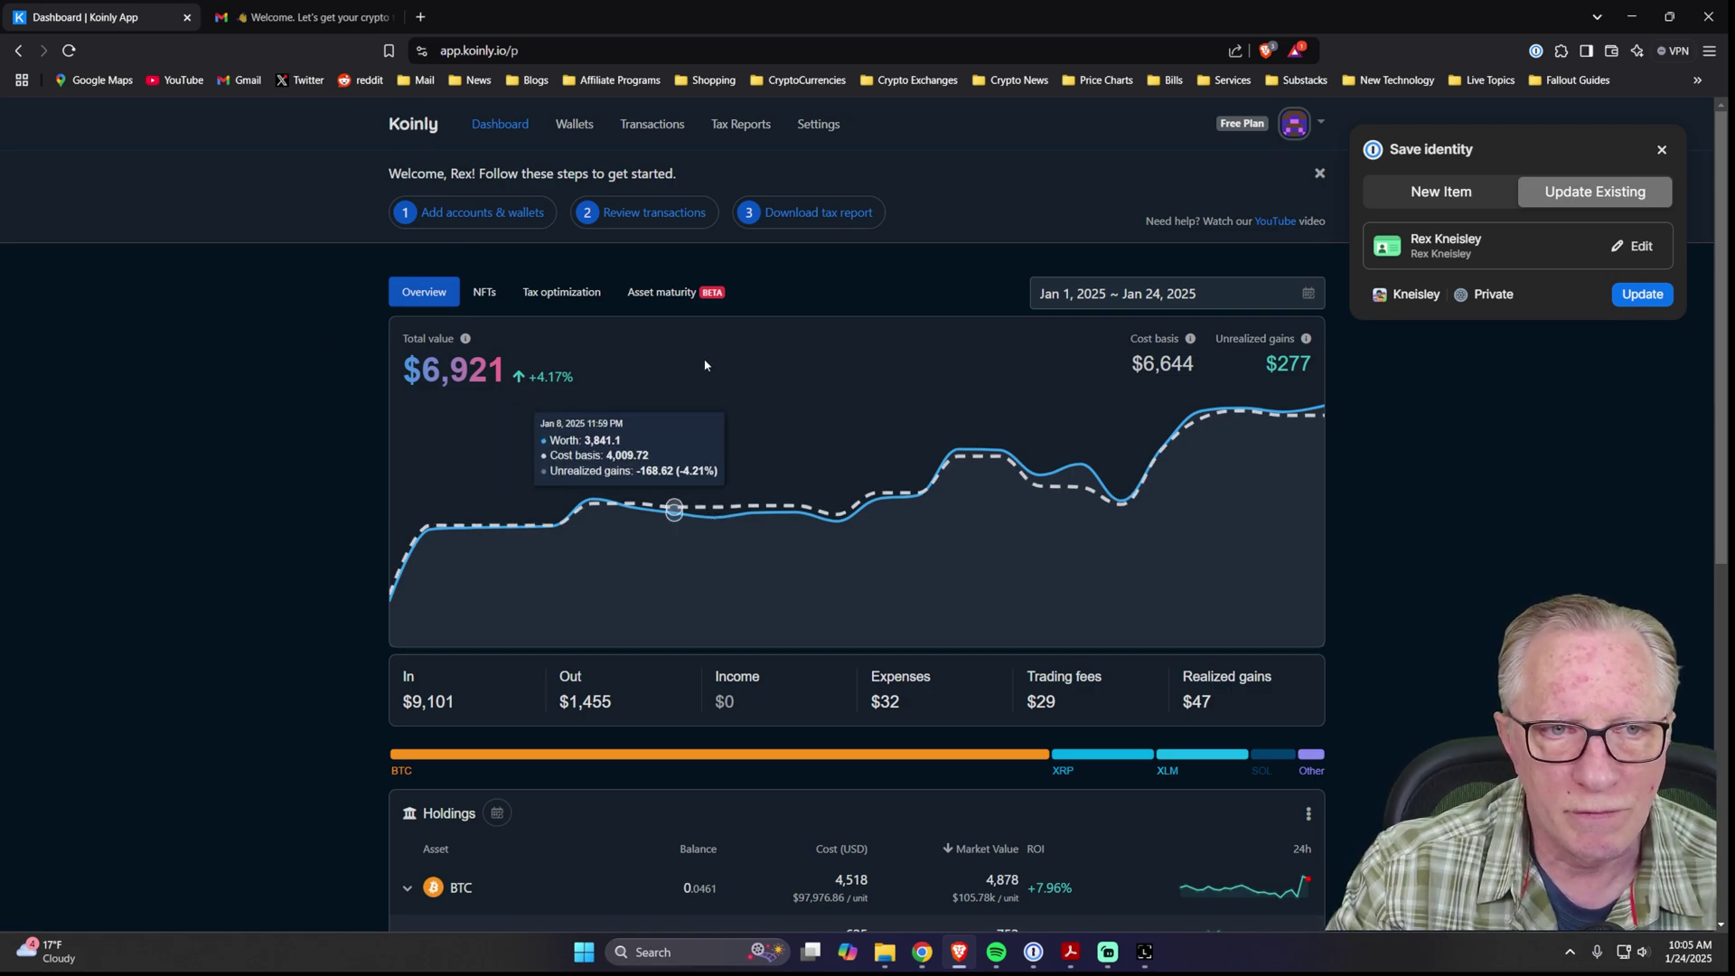
Scroll through the dashboard holdings and summary figures for Jan 1–24, 2025.
scroll(309, 707, down, 2)
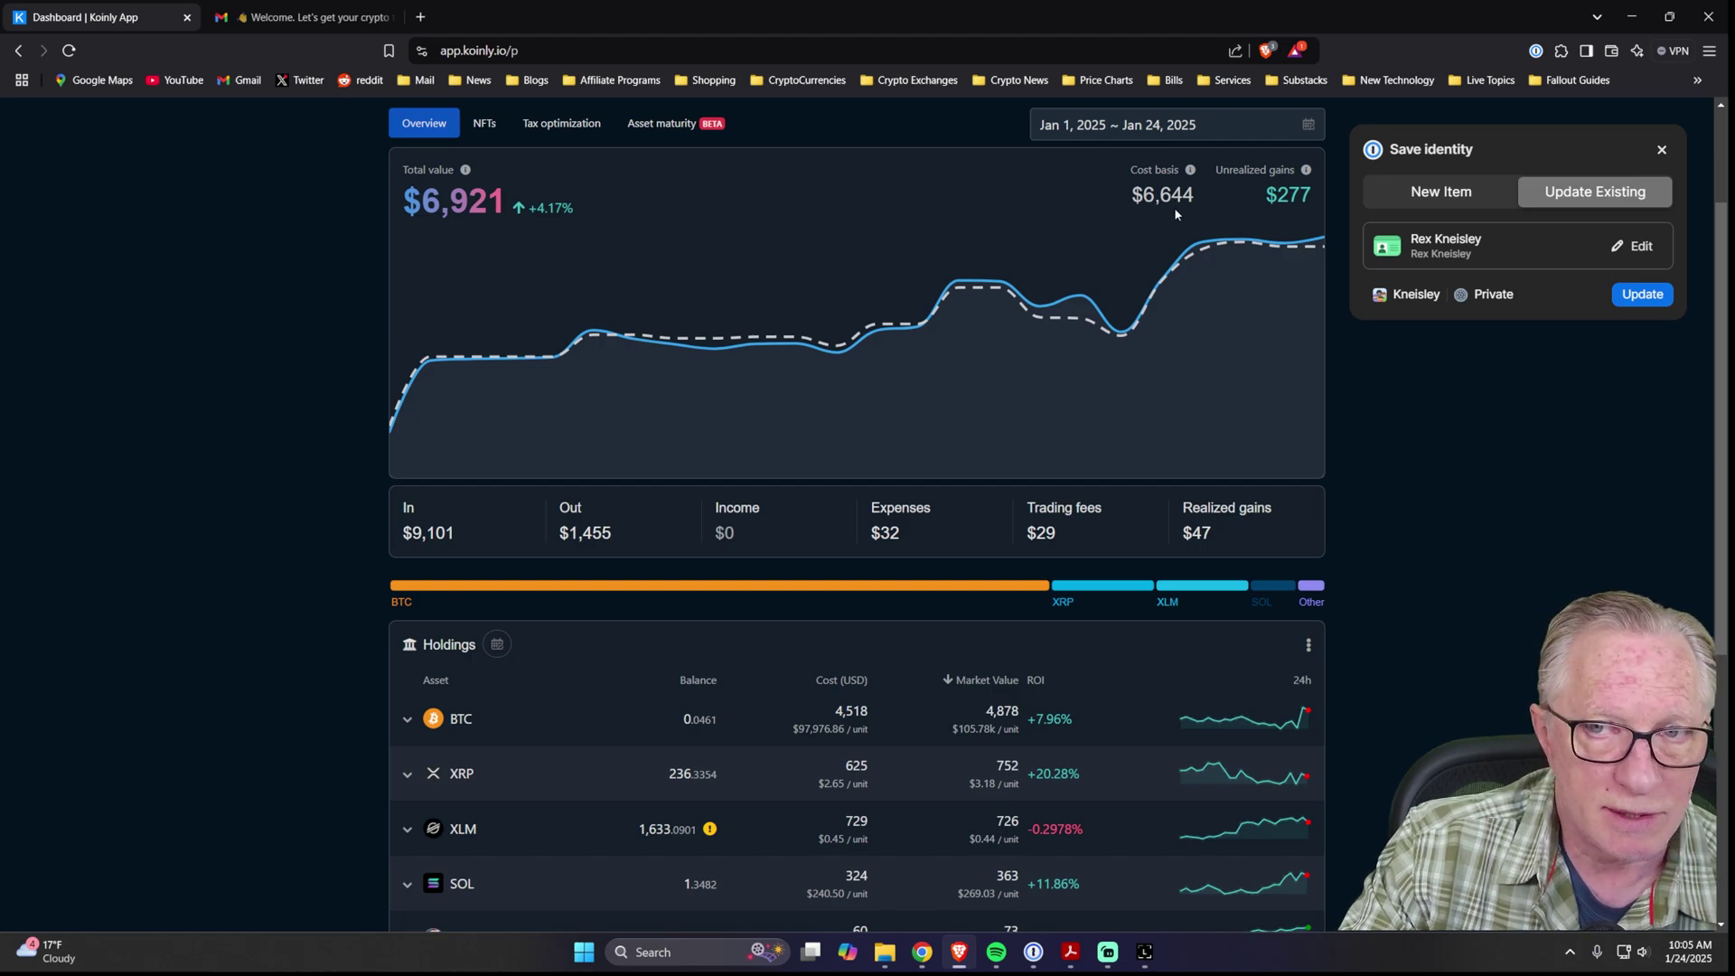
scroll(142, 724, up, 1)
scroll(171, 729, up, 1)
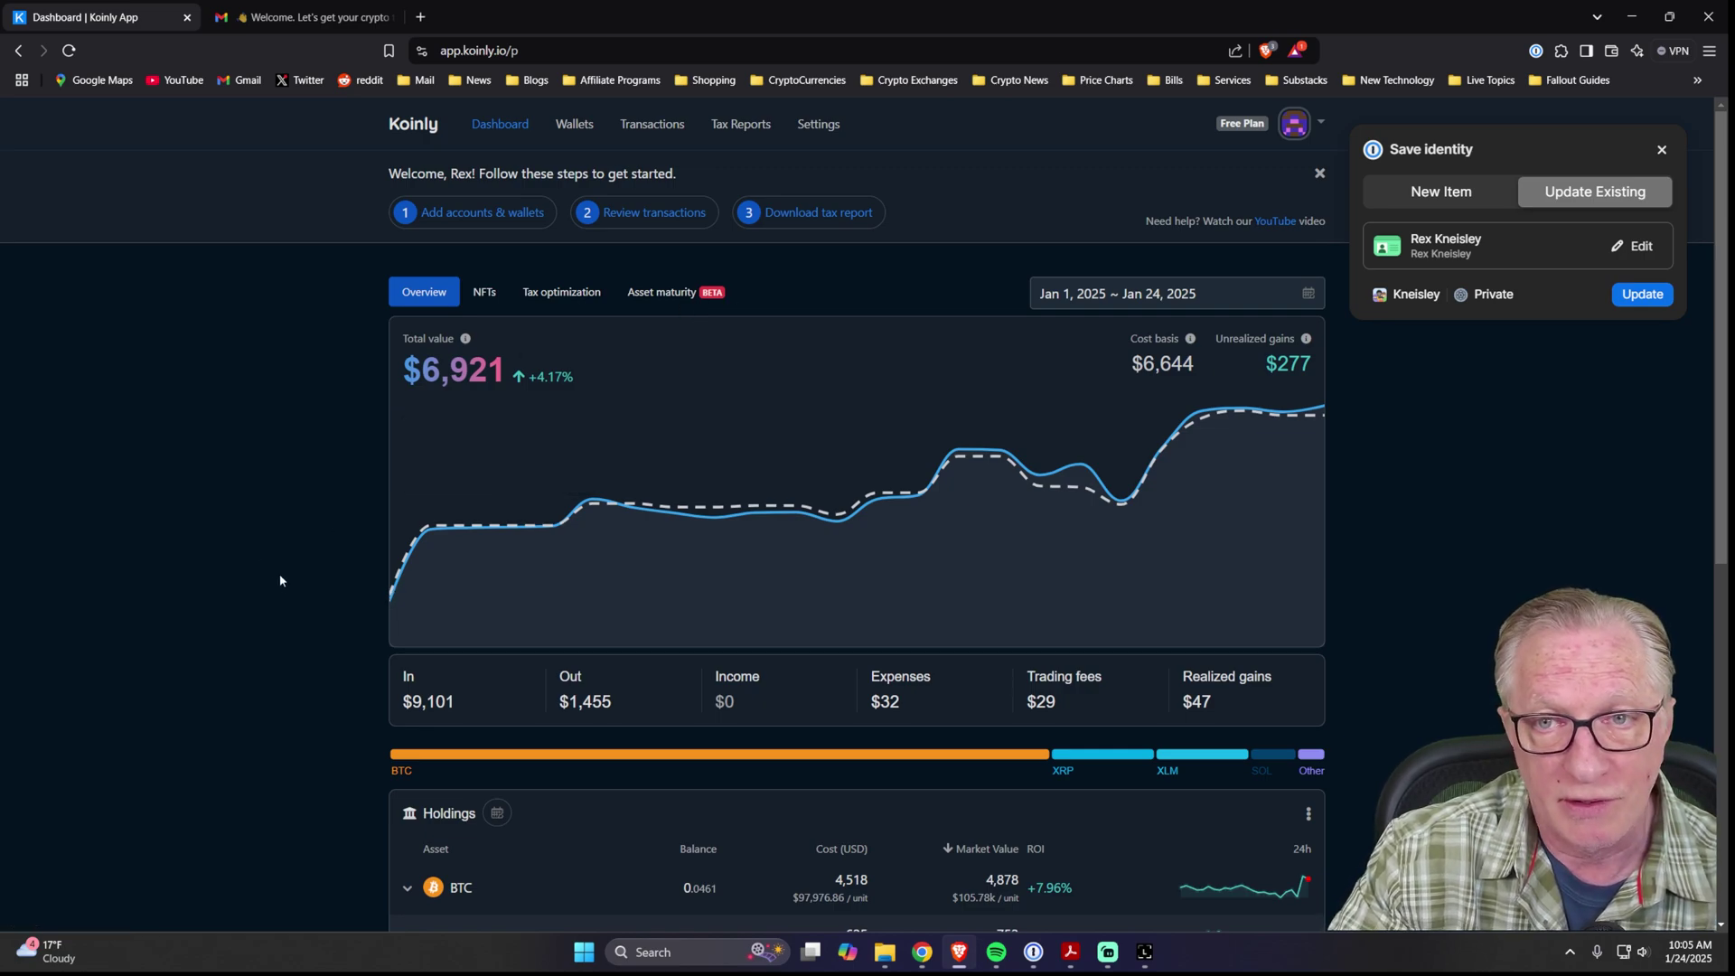
scroll(325, 614, down, 3)
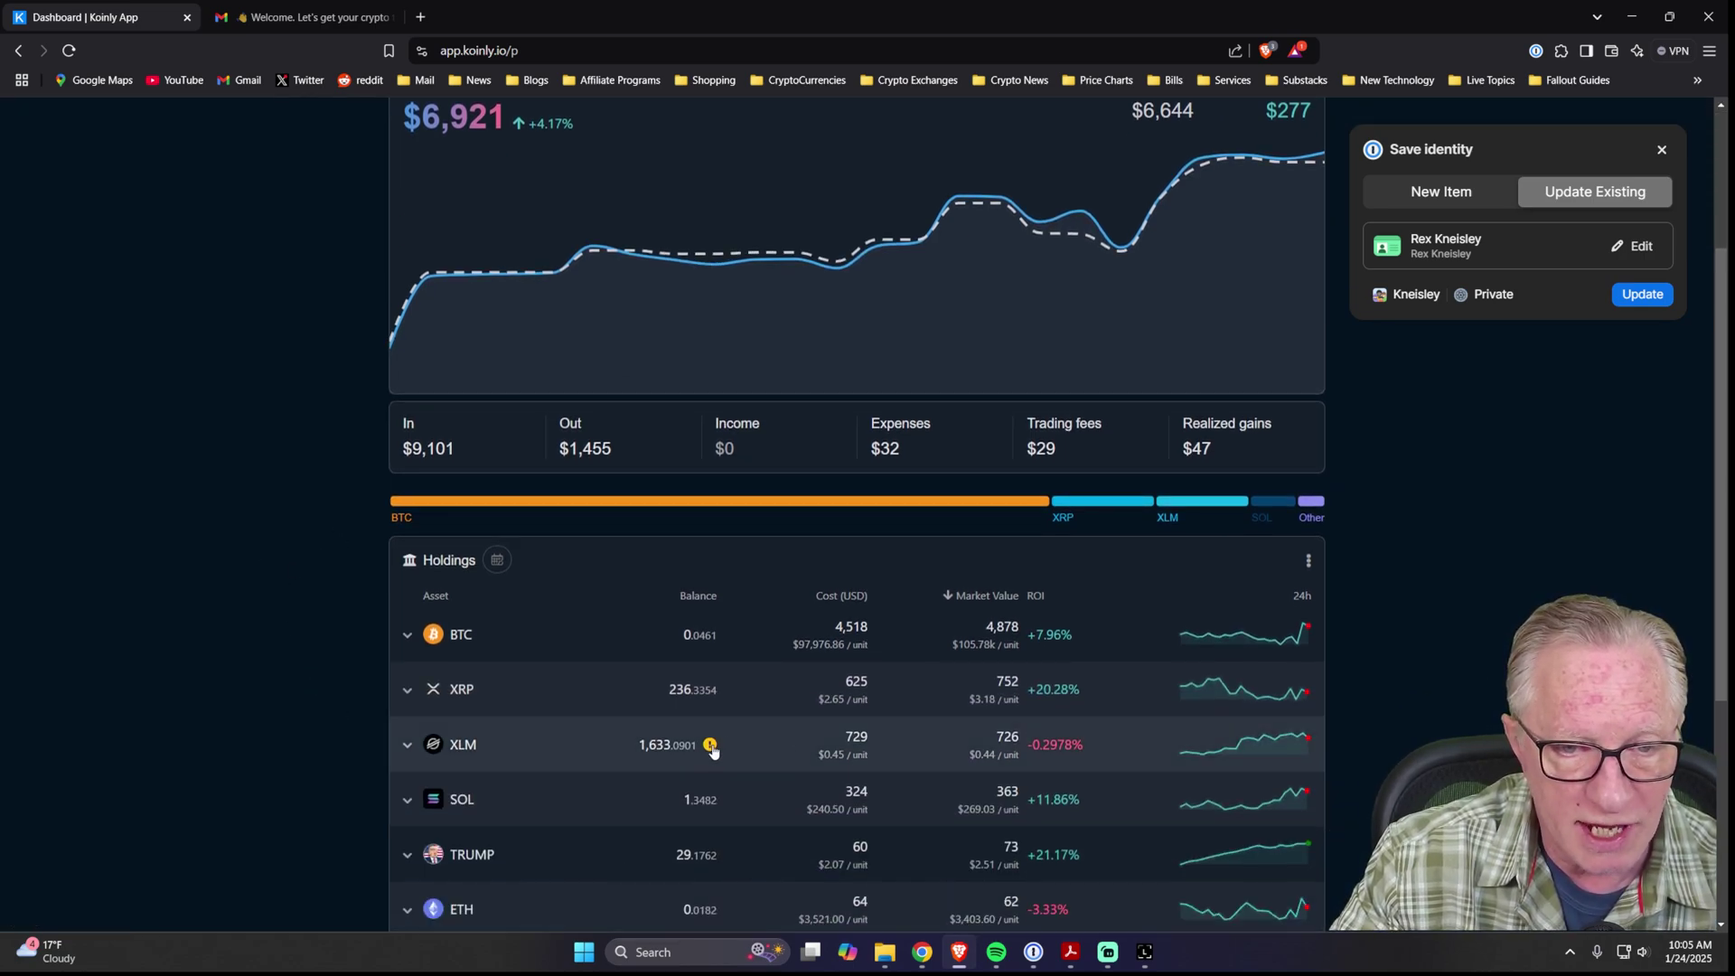
mouse_move(712, 752)
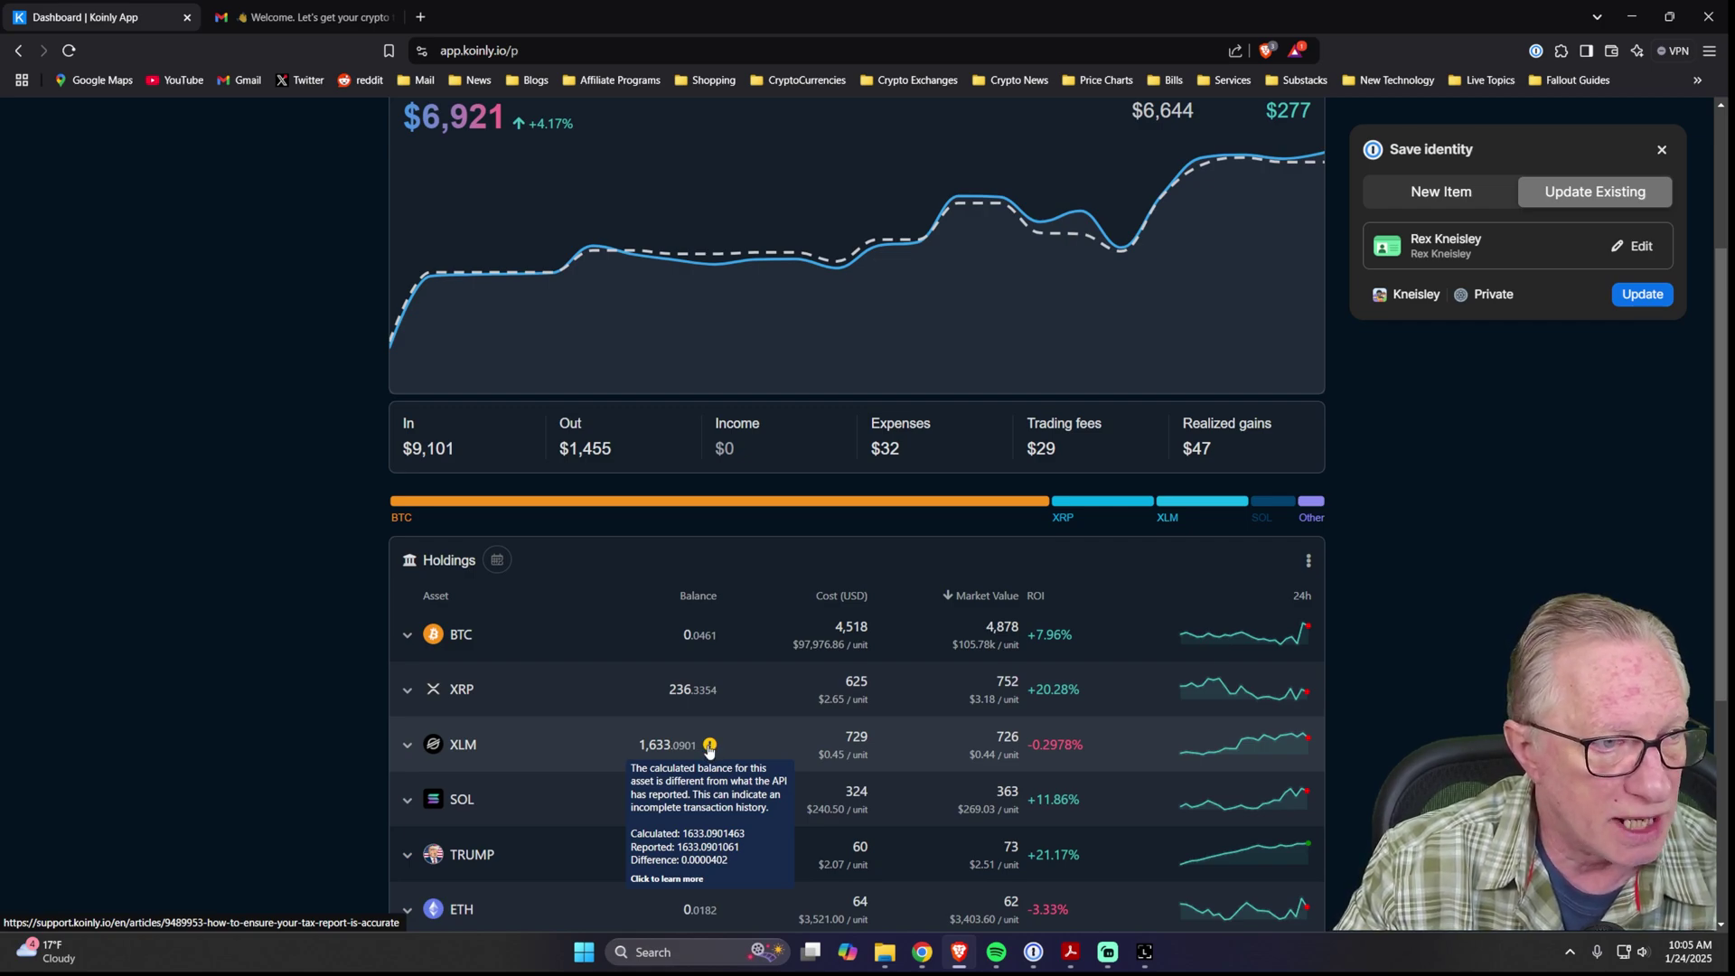
scroll(333, 783, up, 3)
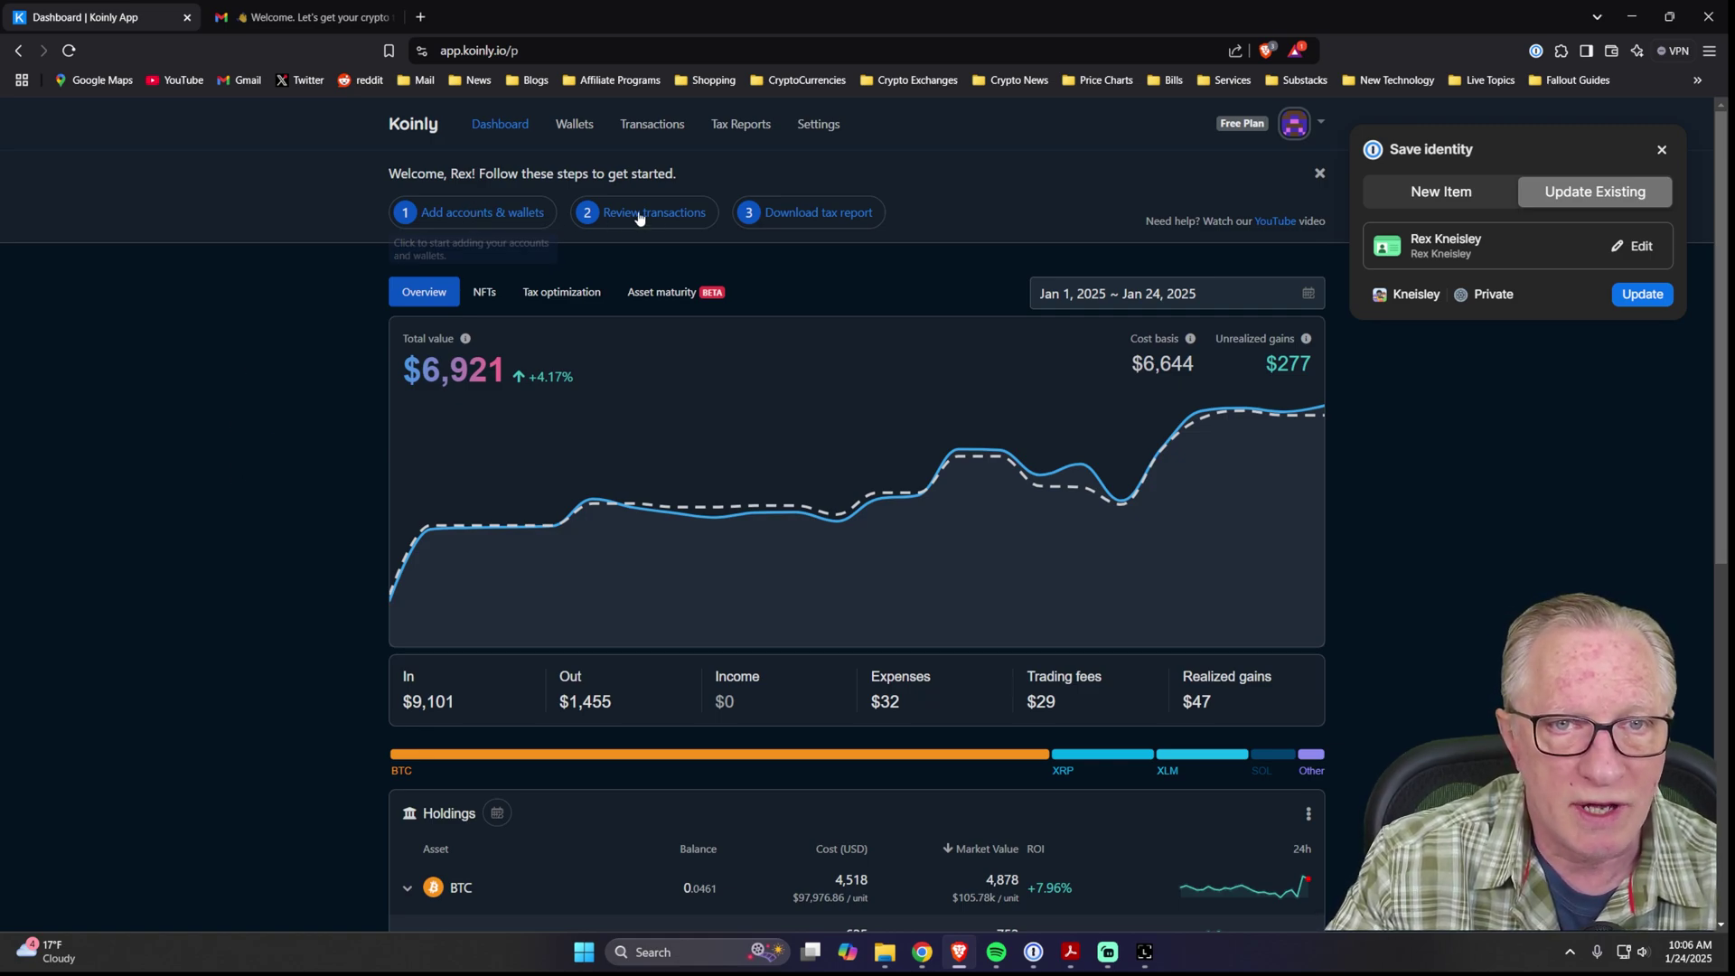
mouse_move(672, 215)
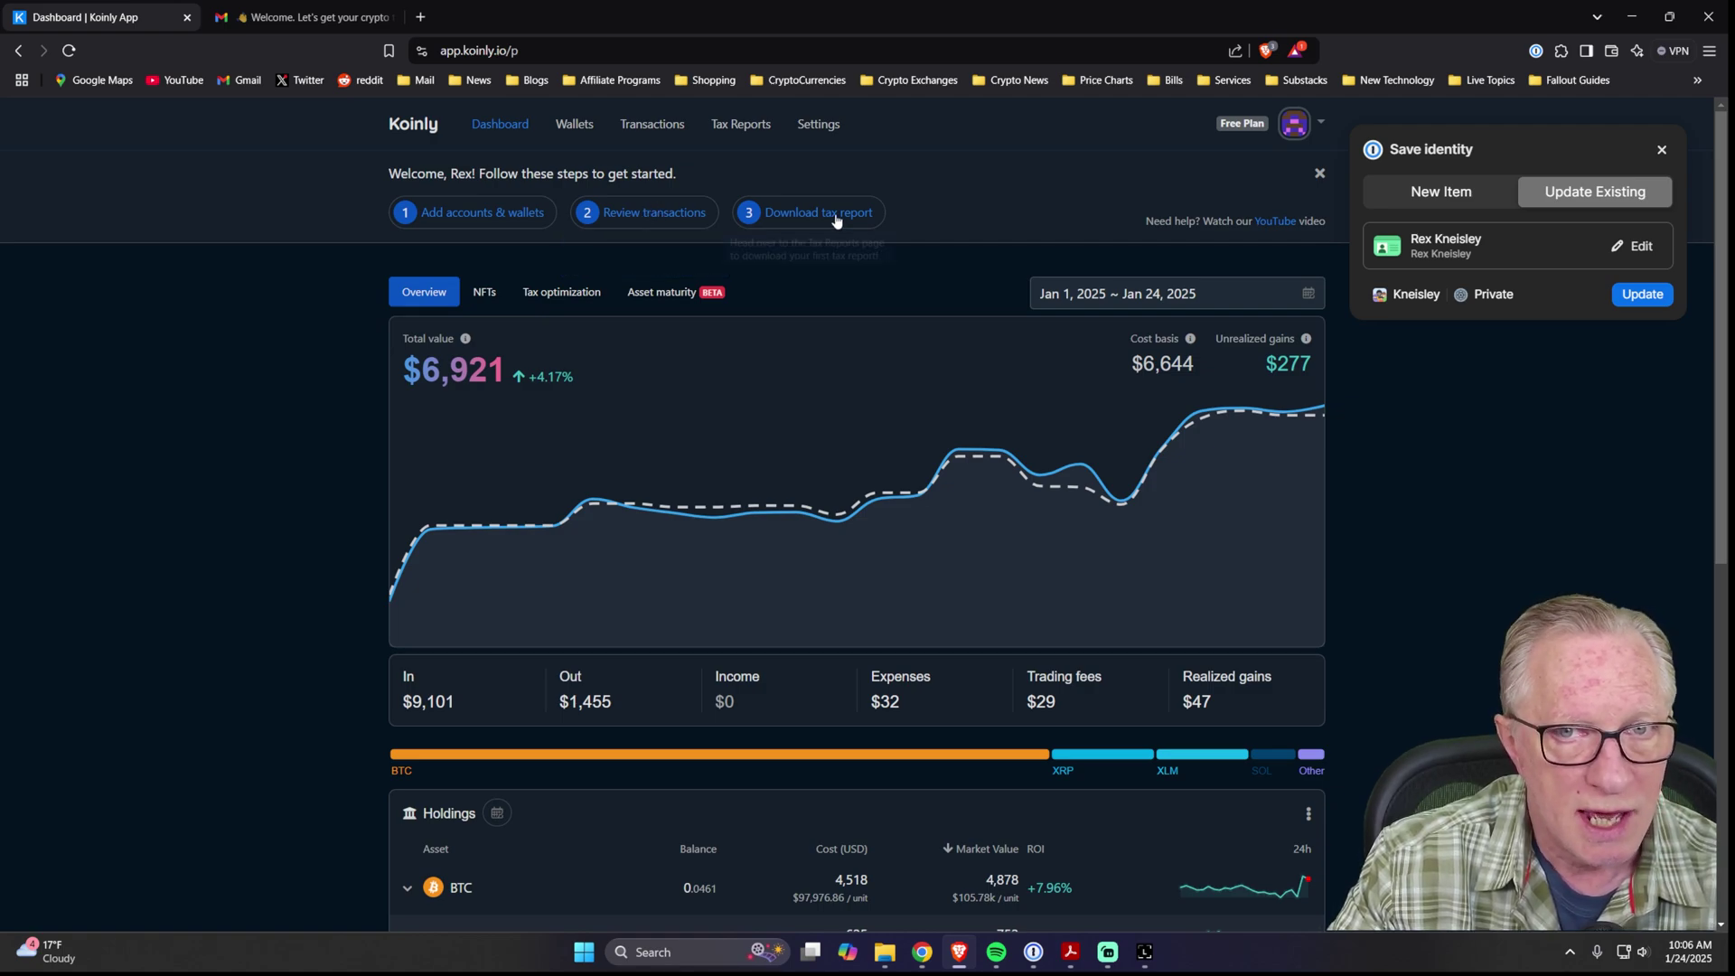
mouse_move(806, 220)
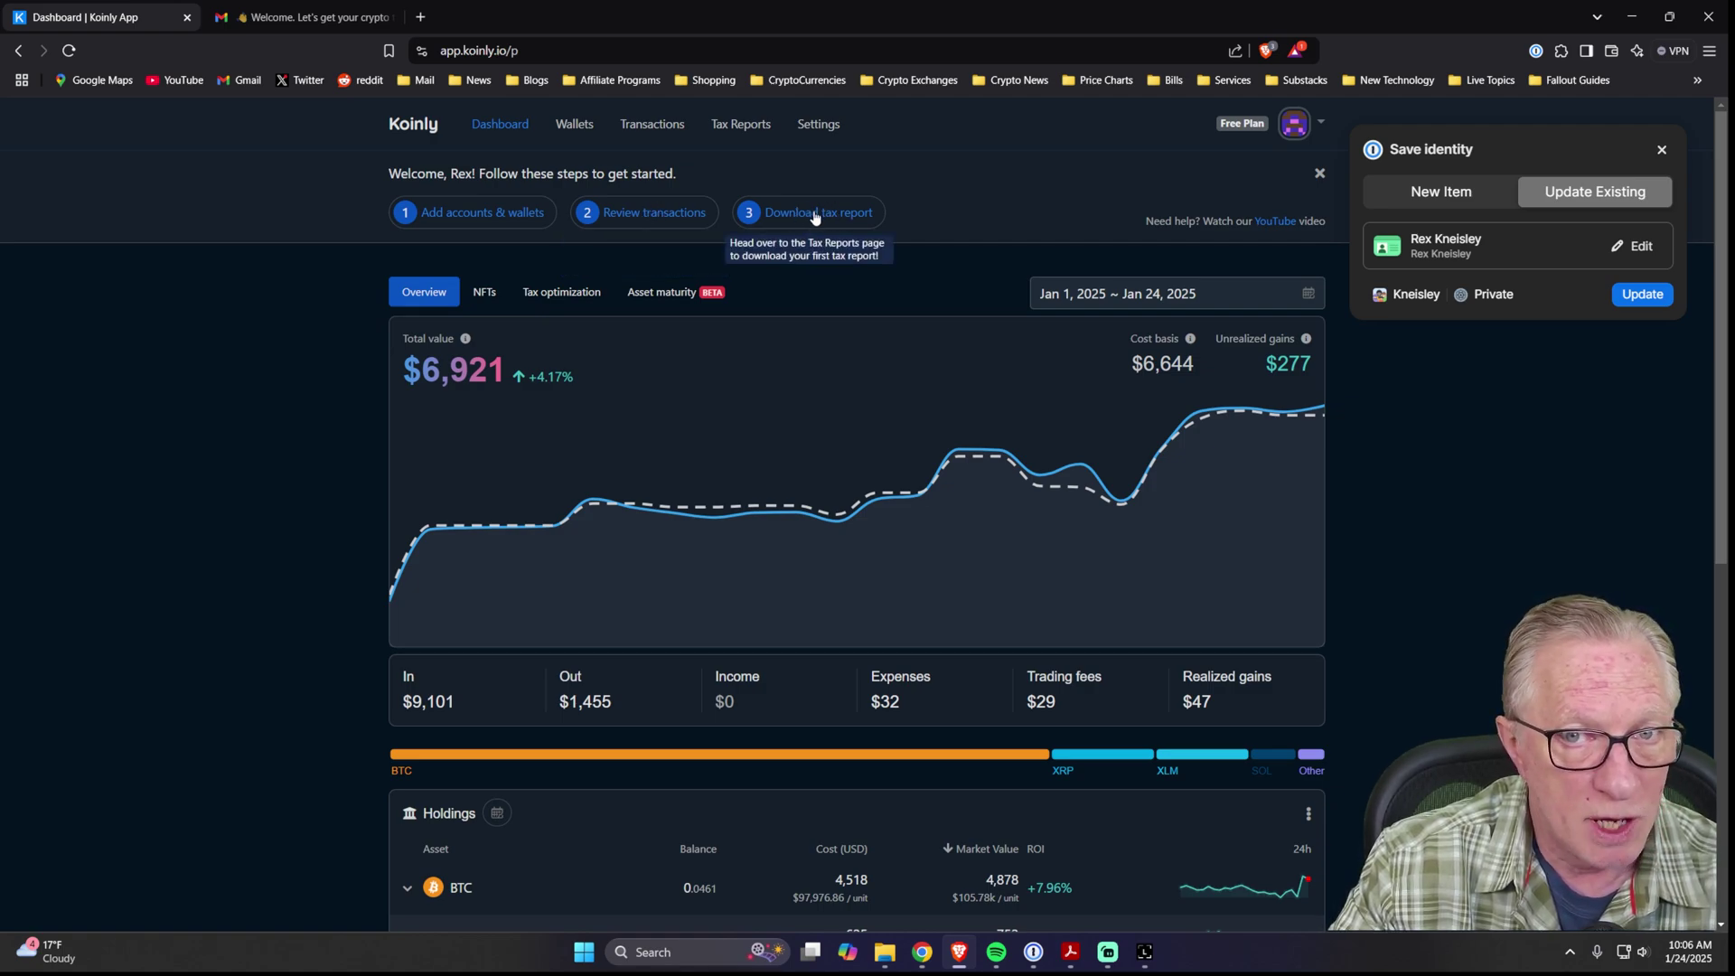
Request the 2024 IRS Reports (Form 8949, Schedule D & 1) download, triggering the plan-purchase notice.
click(816, 217)
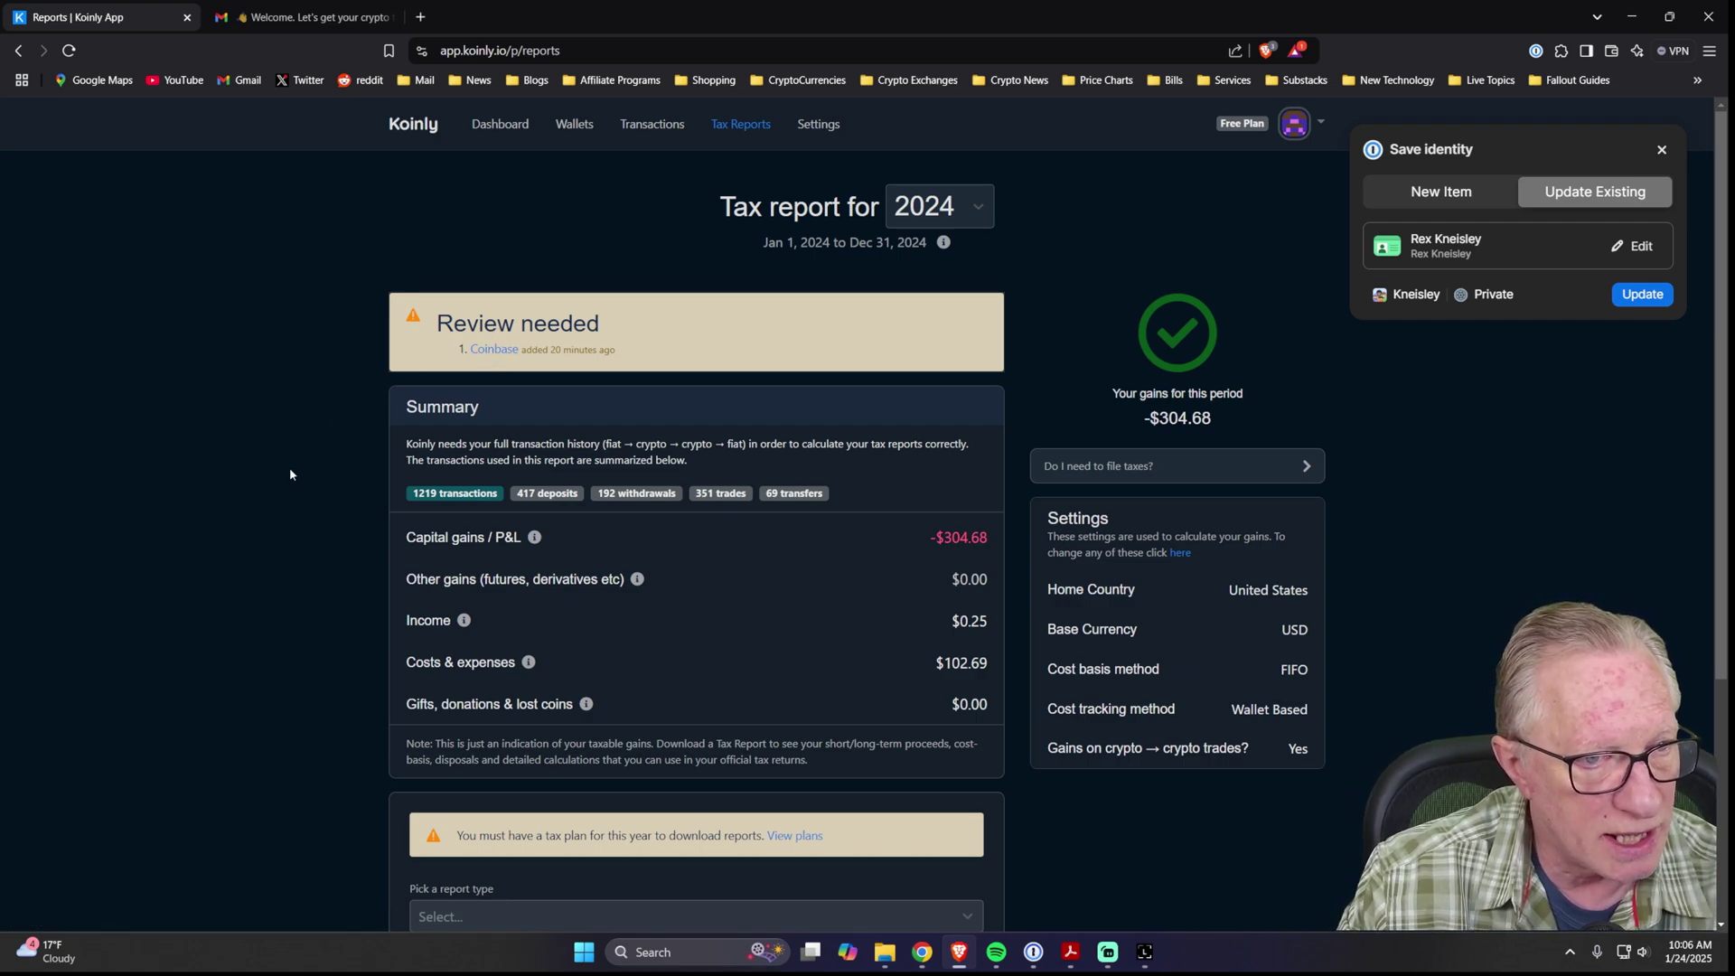
scroll(317, 507, down, 3)
click(961, 576)
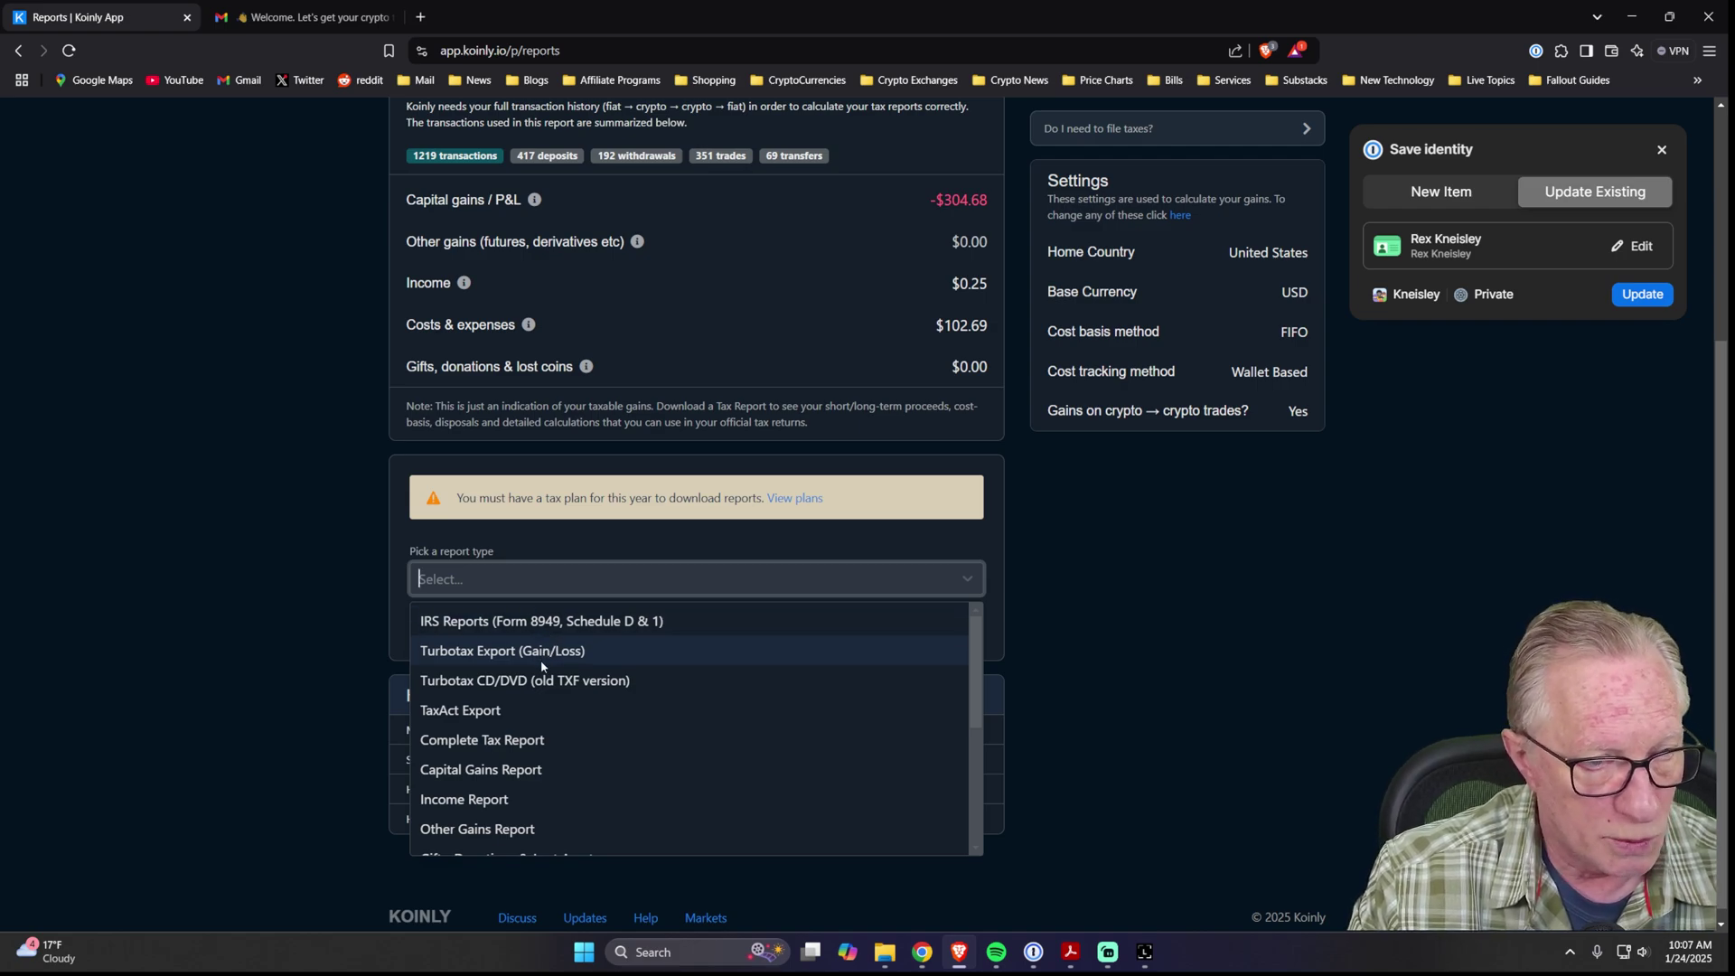
click(506, 622)
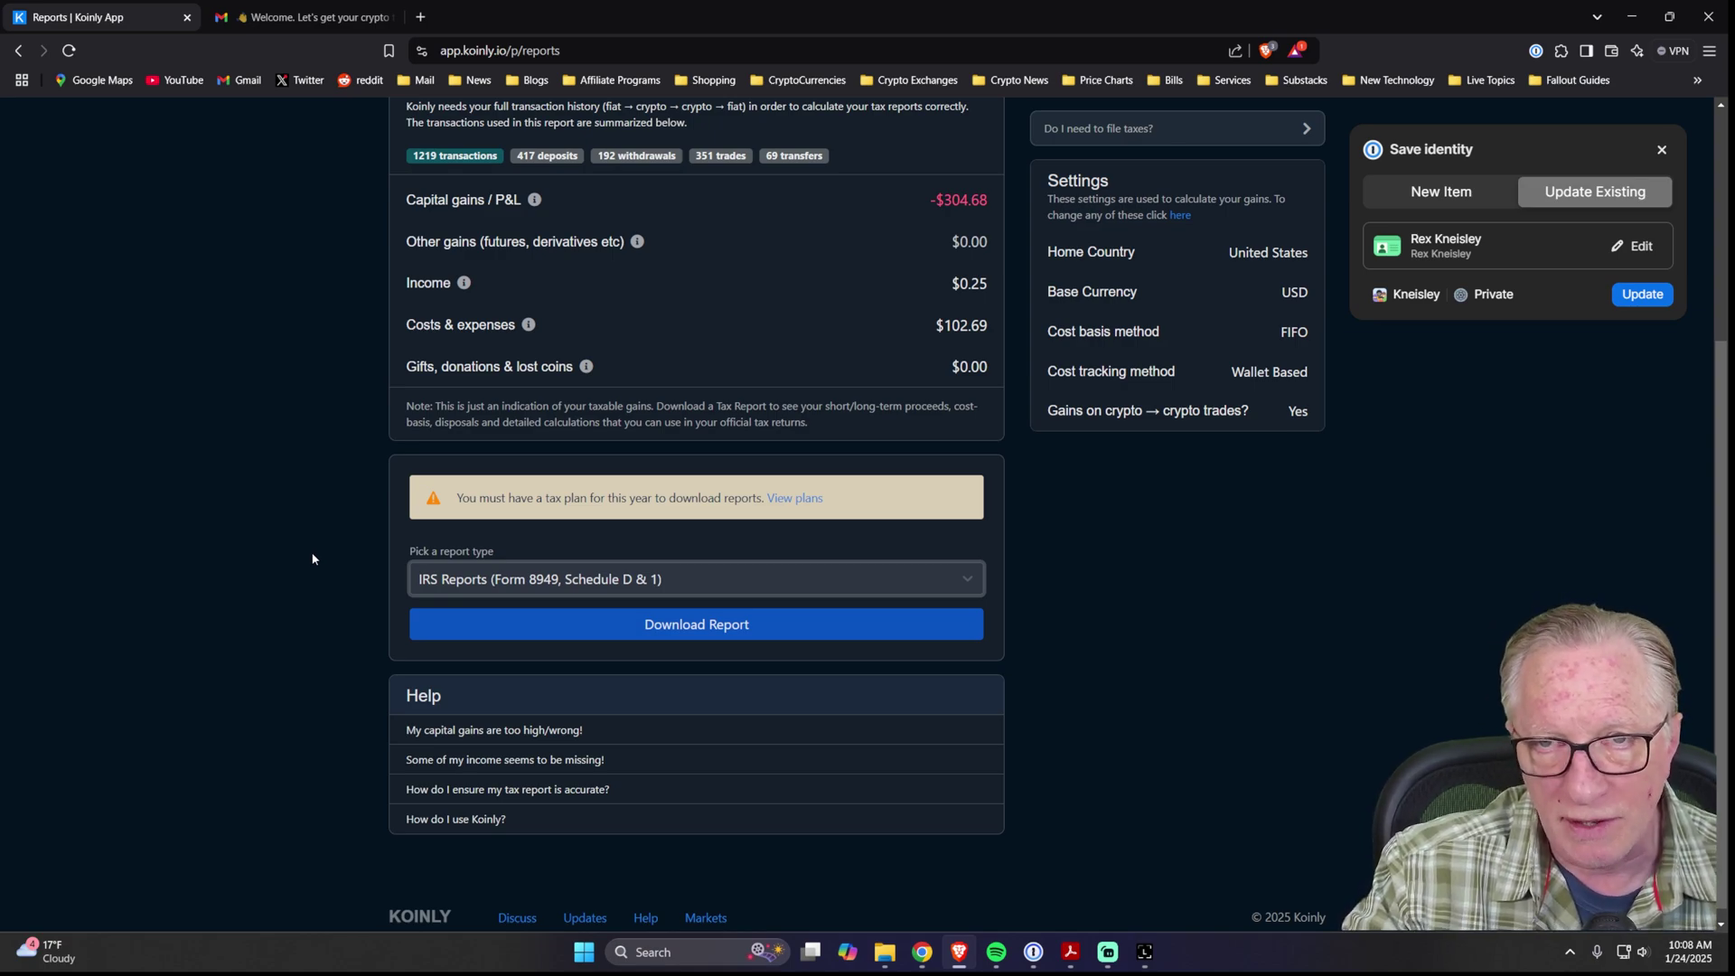
click(692, 632)
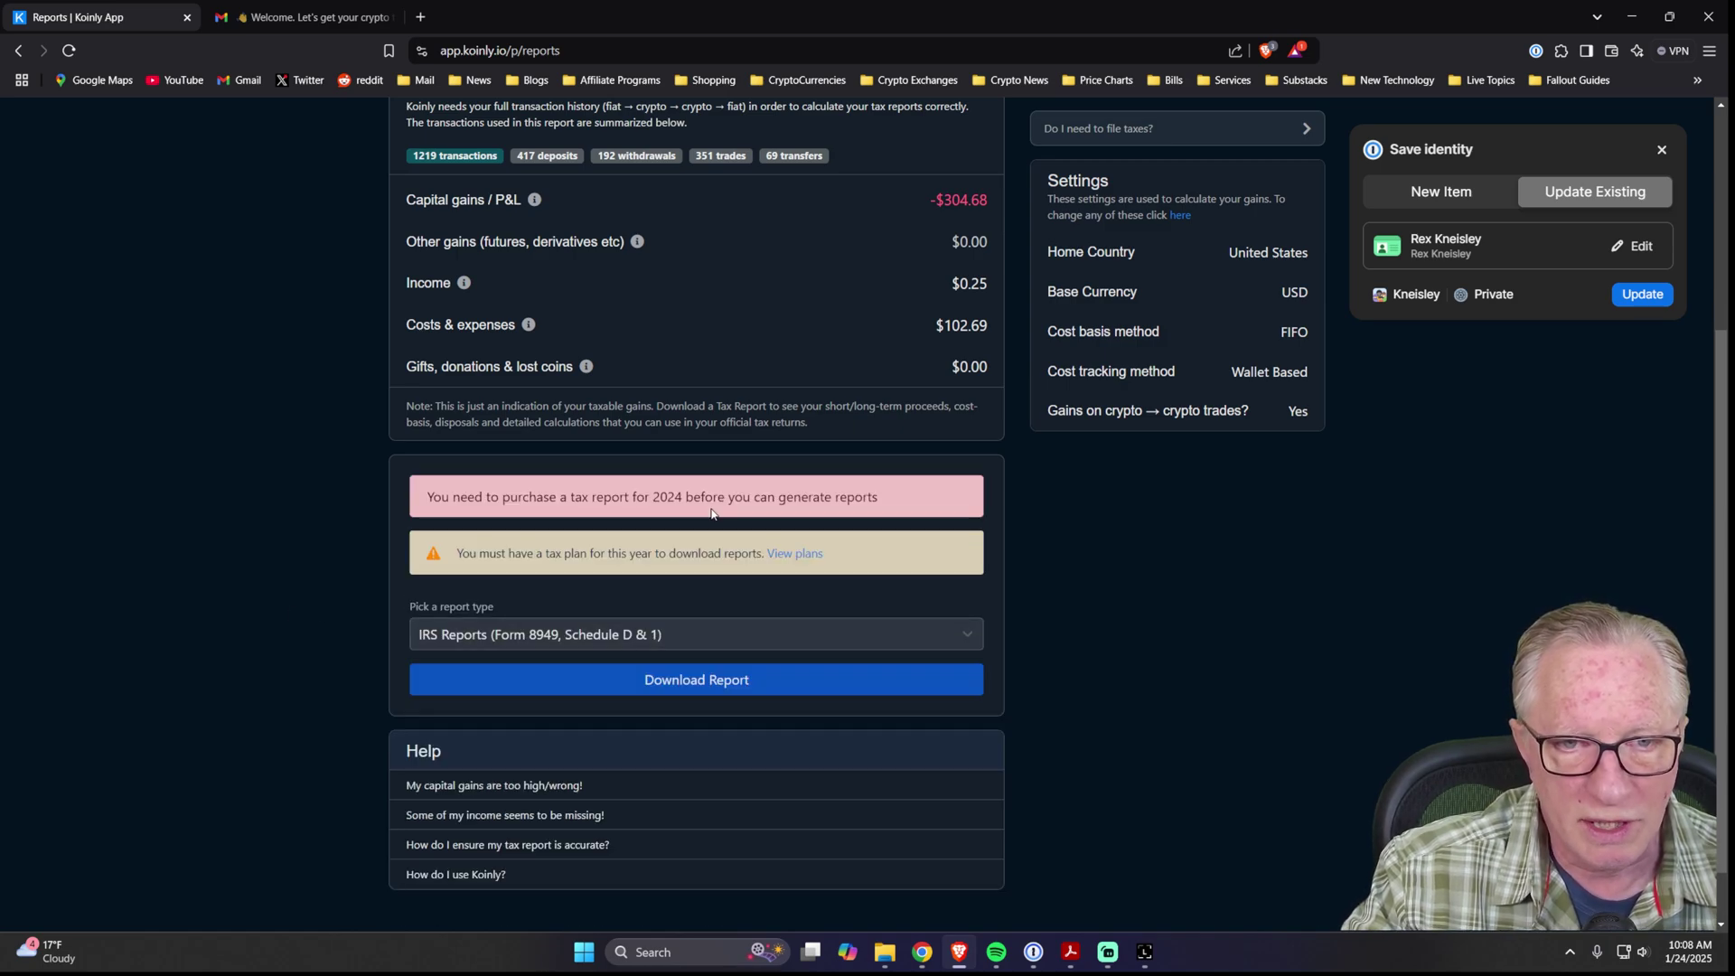
Open the 2024 tax plans and review the Trader plan: 3,000 transactions for $199.00.
click(788, 554)
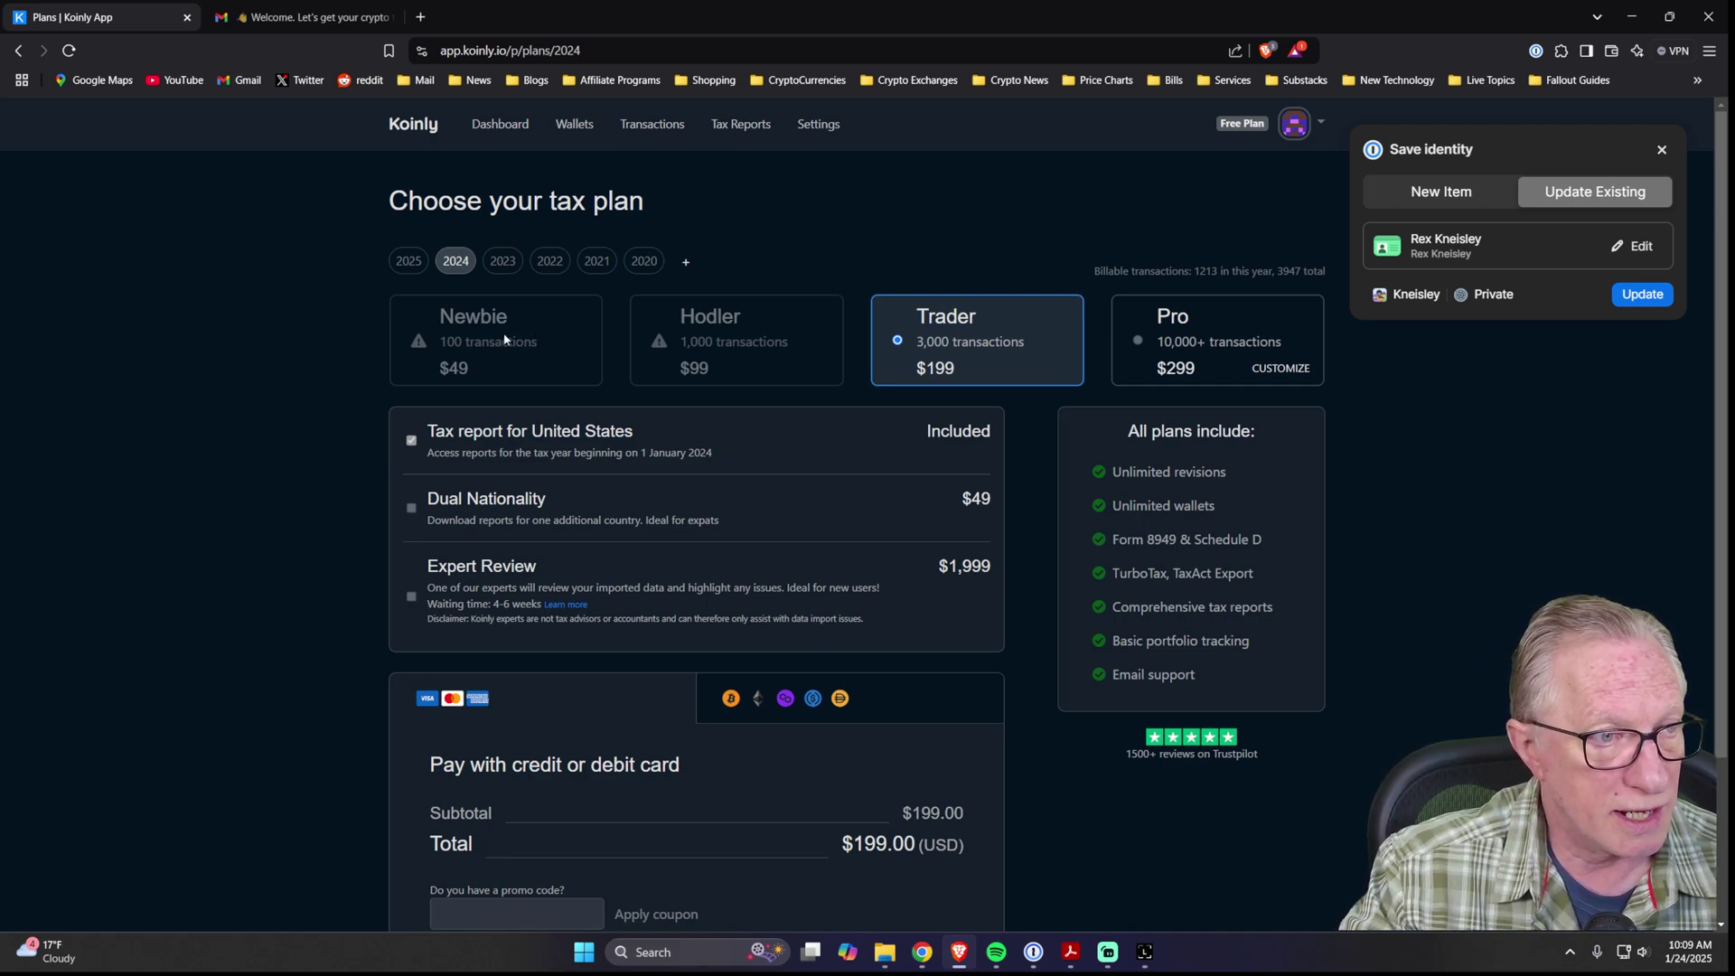
scroll(1500, 605, down, 1)
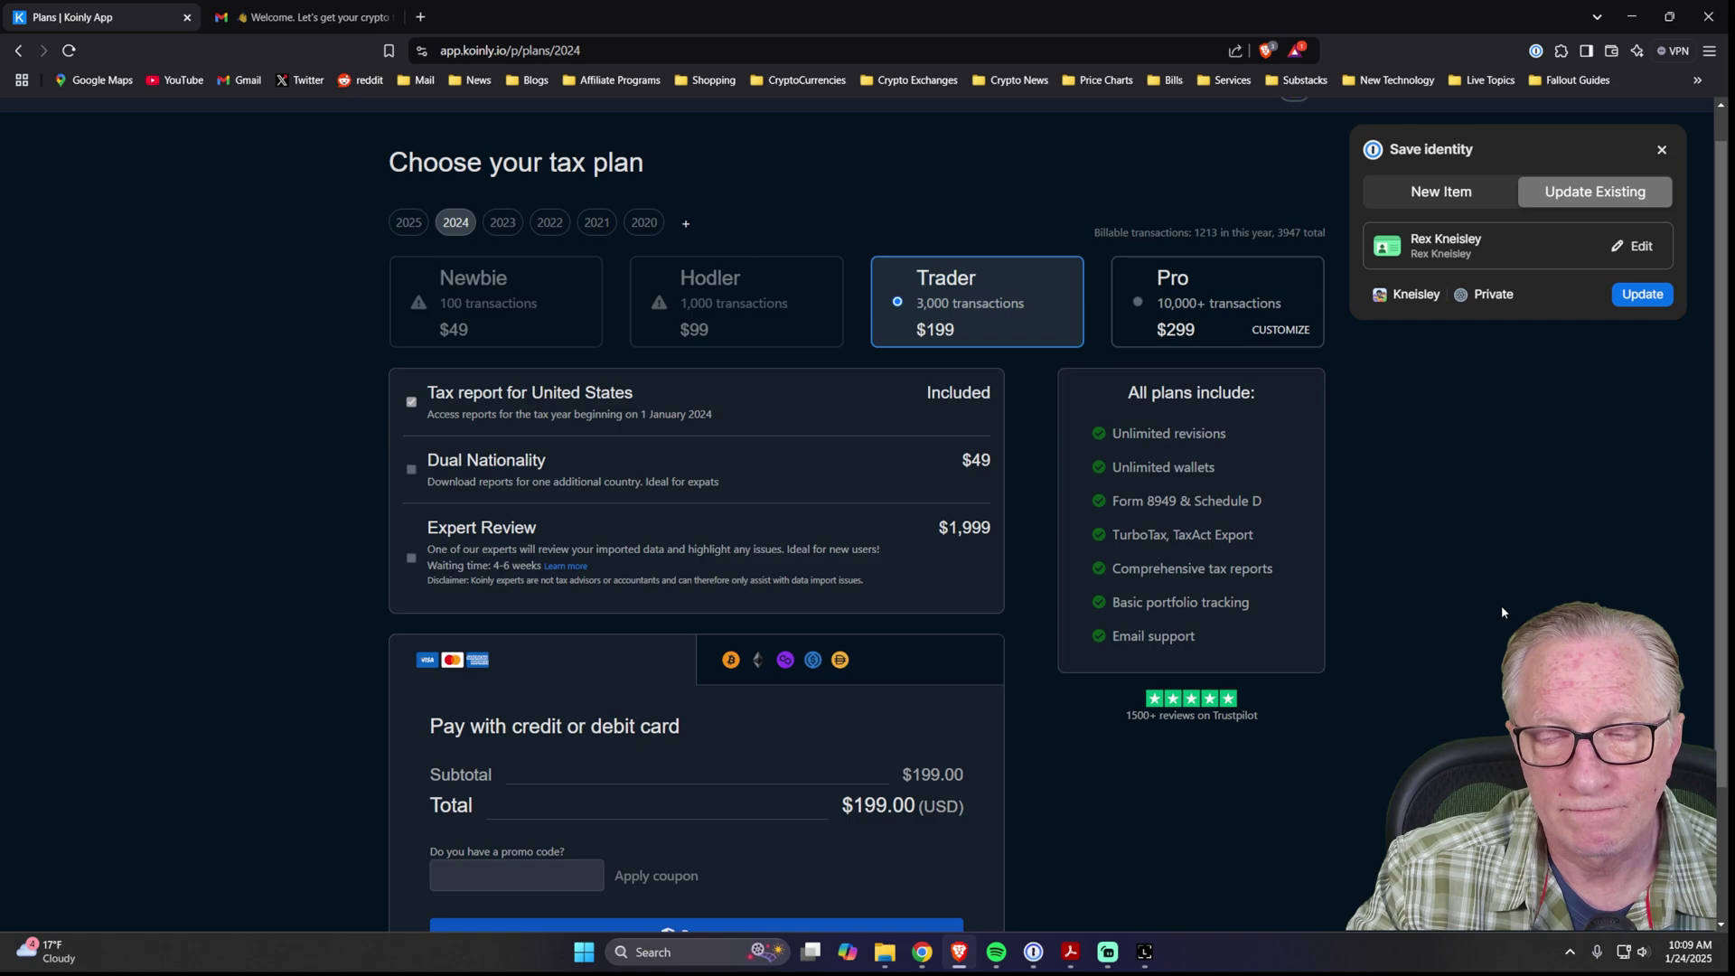